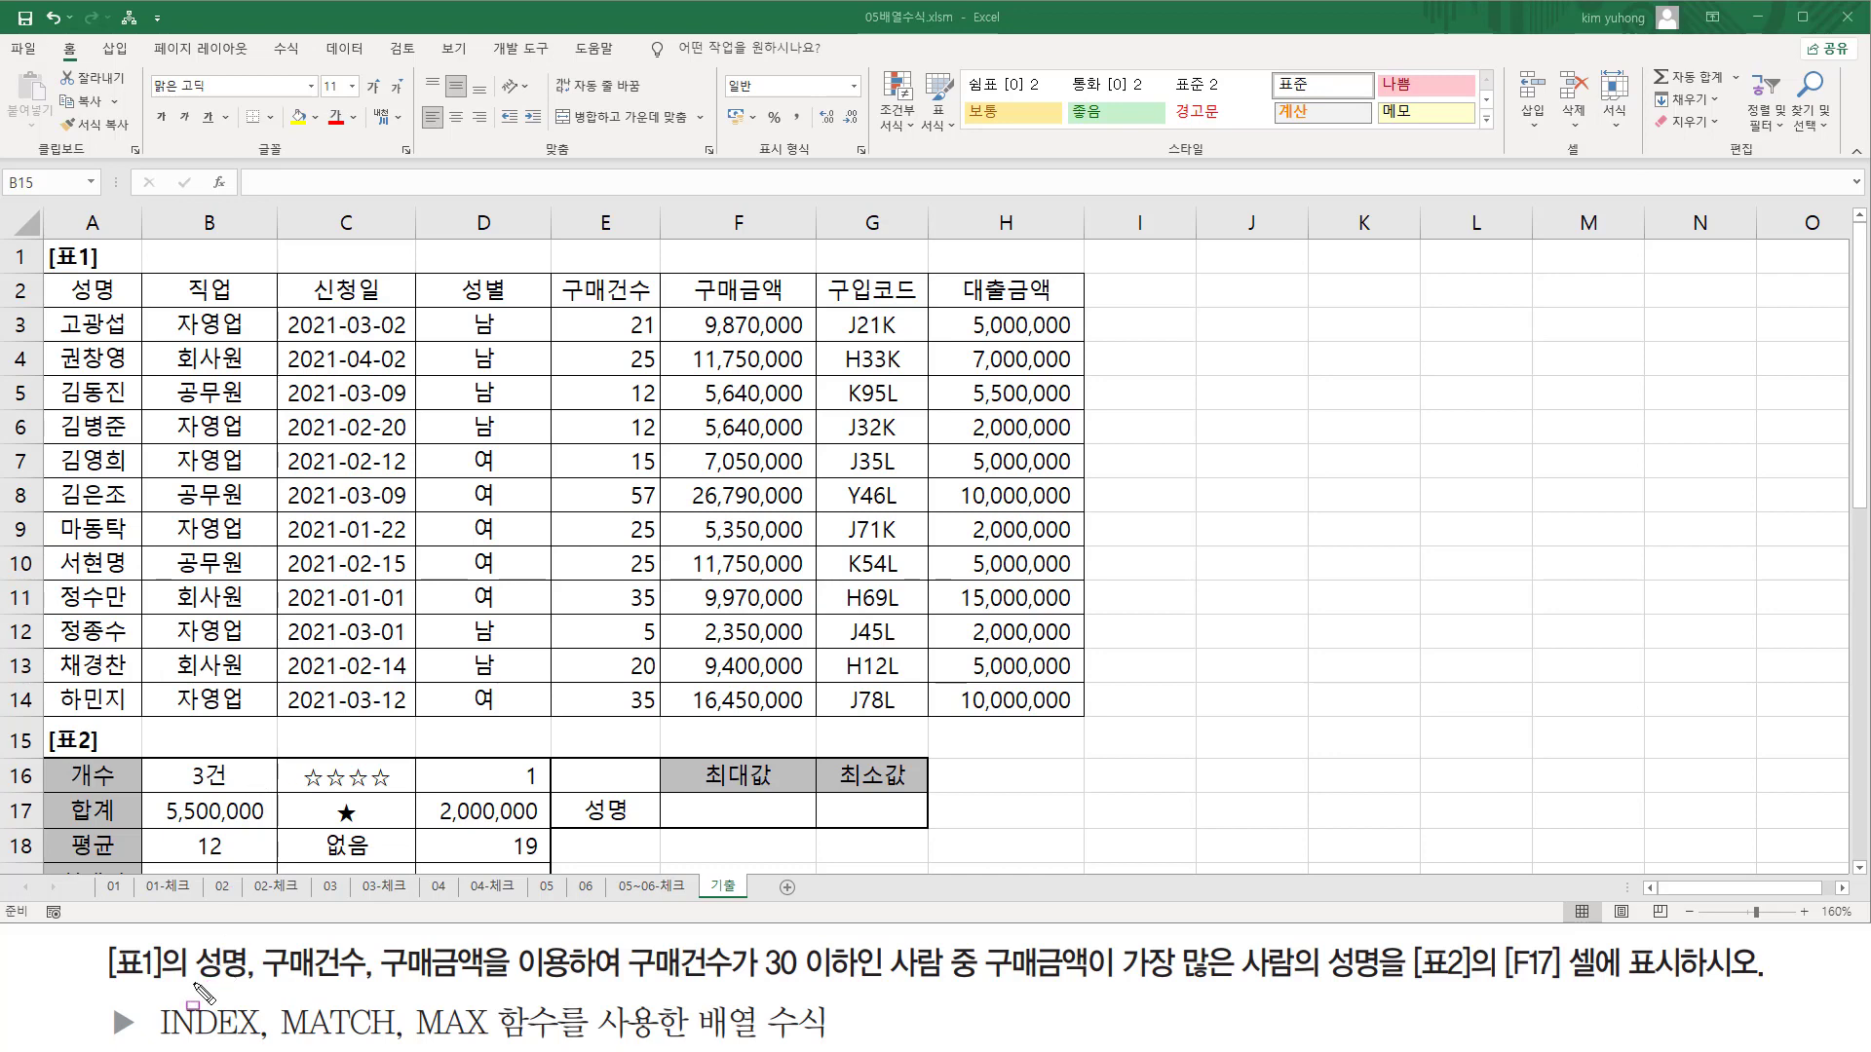
pyautogui.moveTo(195, 983); pyautogui.dragTo(484, 984)
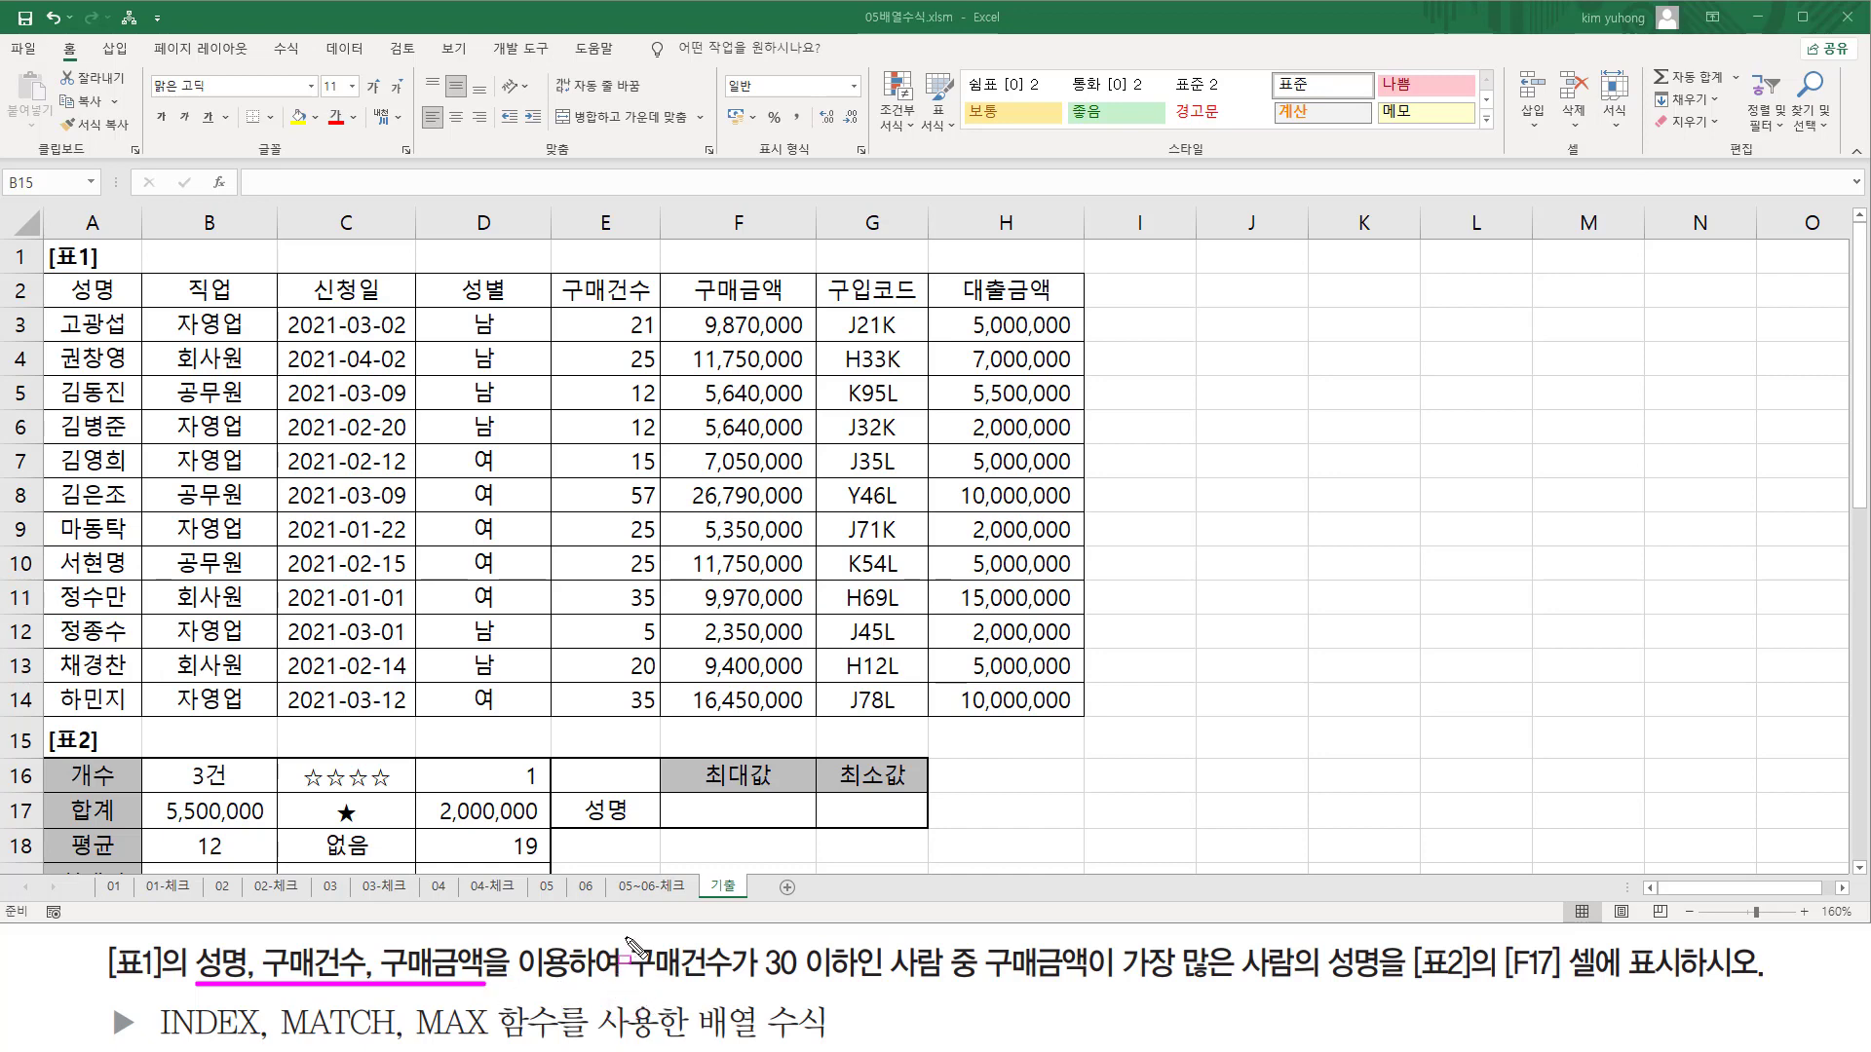
pyautogui.moveTo(625, 935)
pyautogui.mouseDown()
pyautogui.moveTo(632, 972)
pyautogui.moveTo(863, 989)
pyautogui.mouseUp()
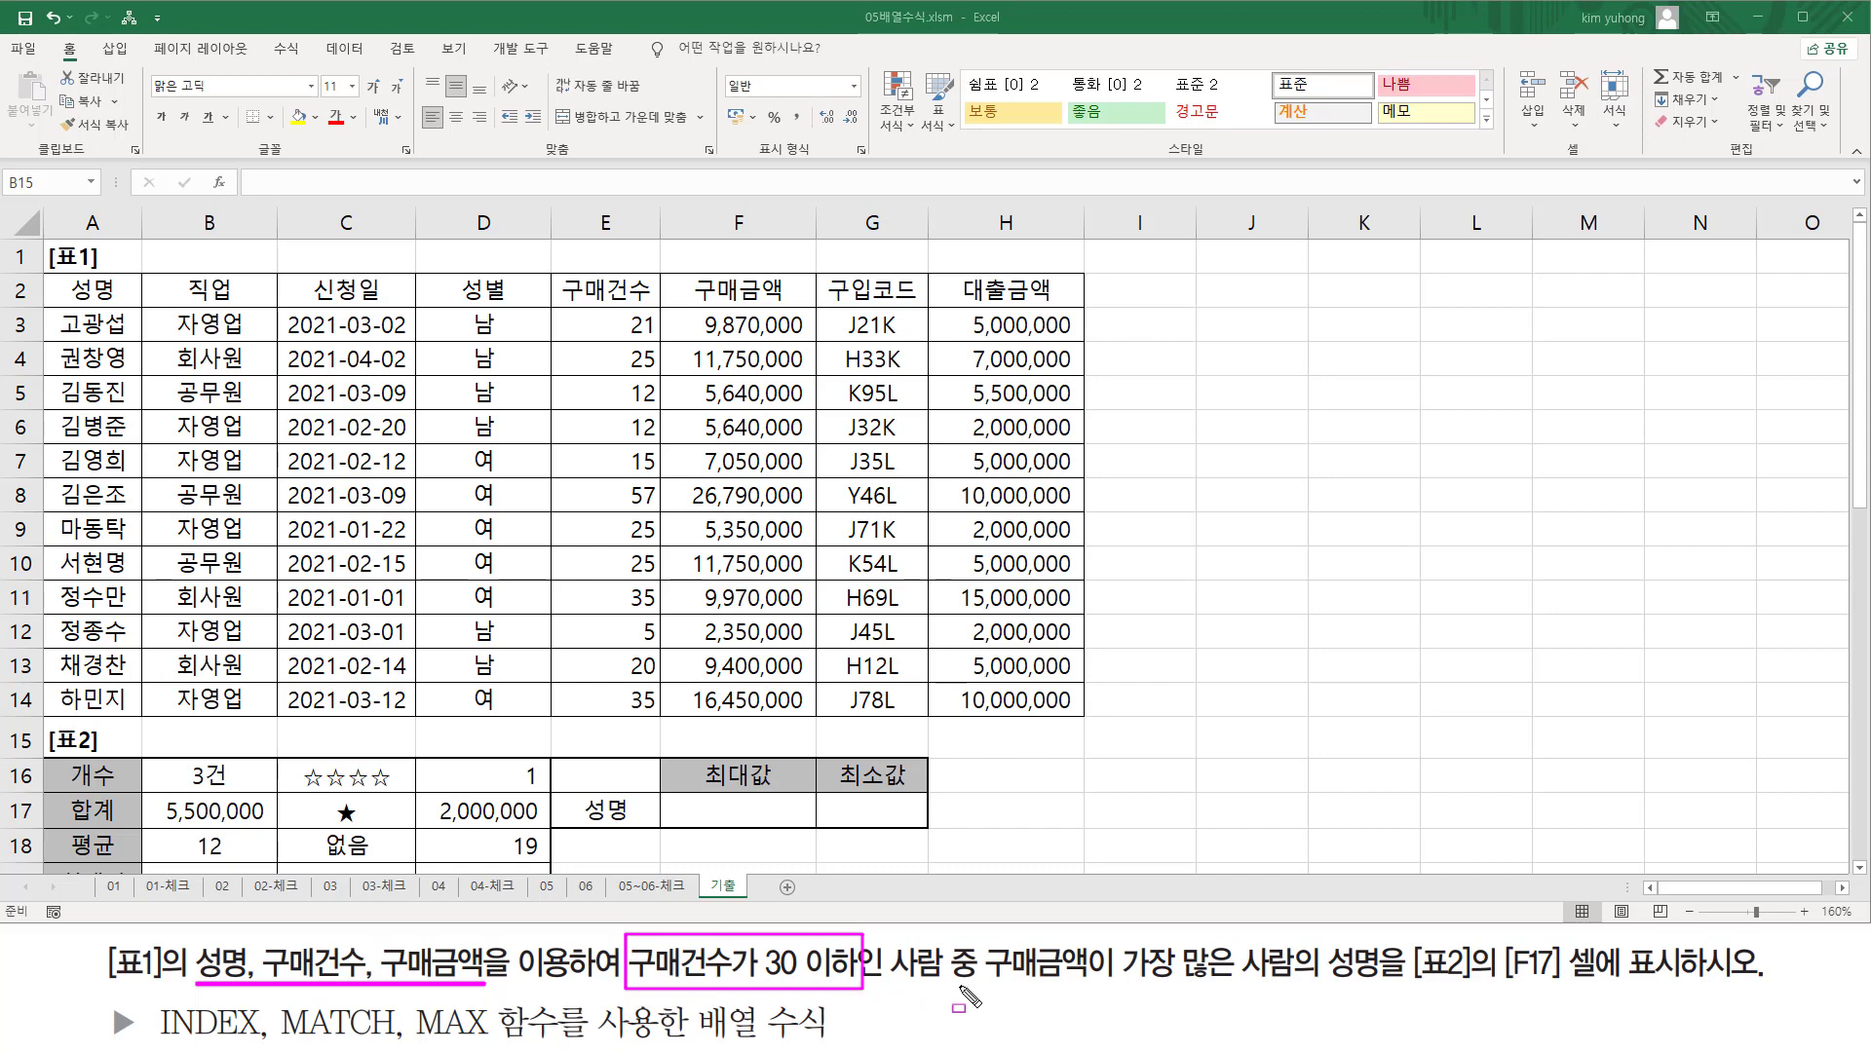
pyautogui.moveTo(569, 309); pyautogui.dragTo(664, 718)
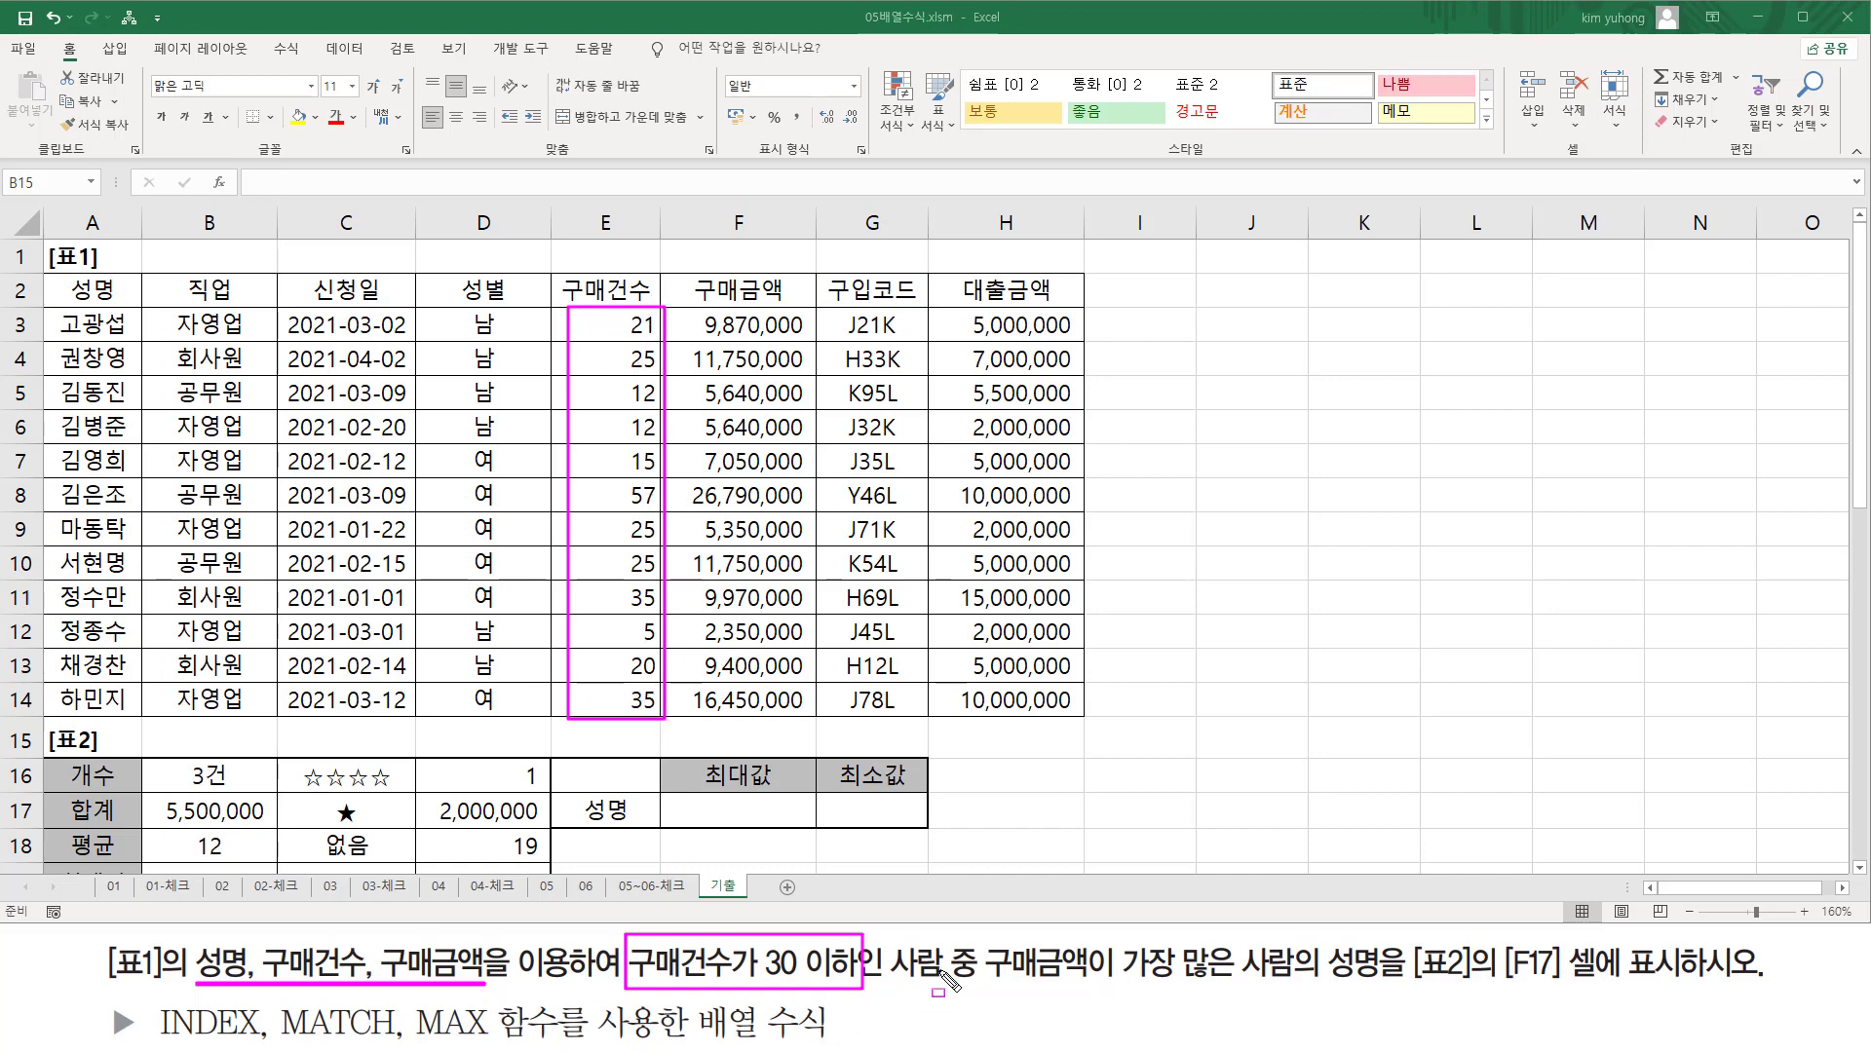
pyautogui.moveTo(983, 984); pyautogui.dragTo(1384, 990)
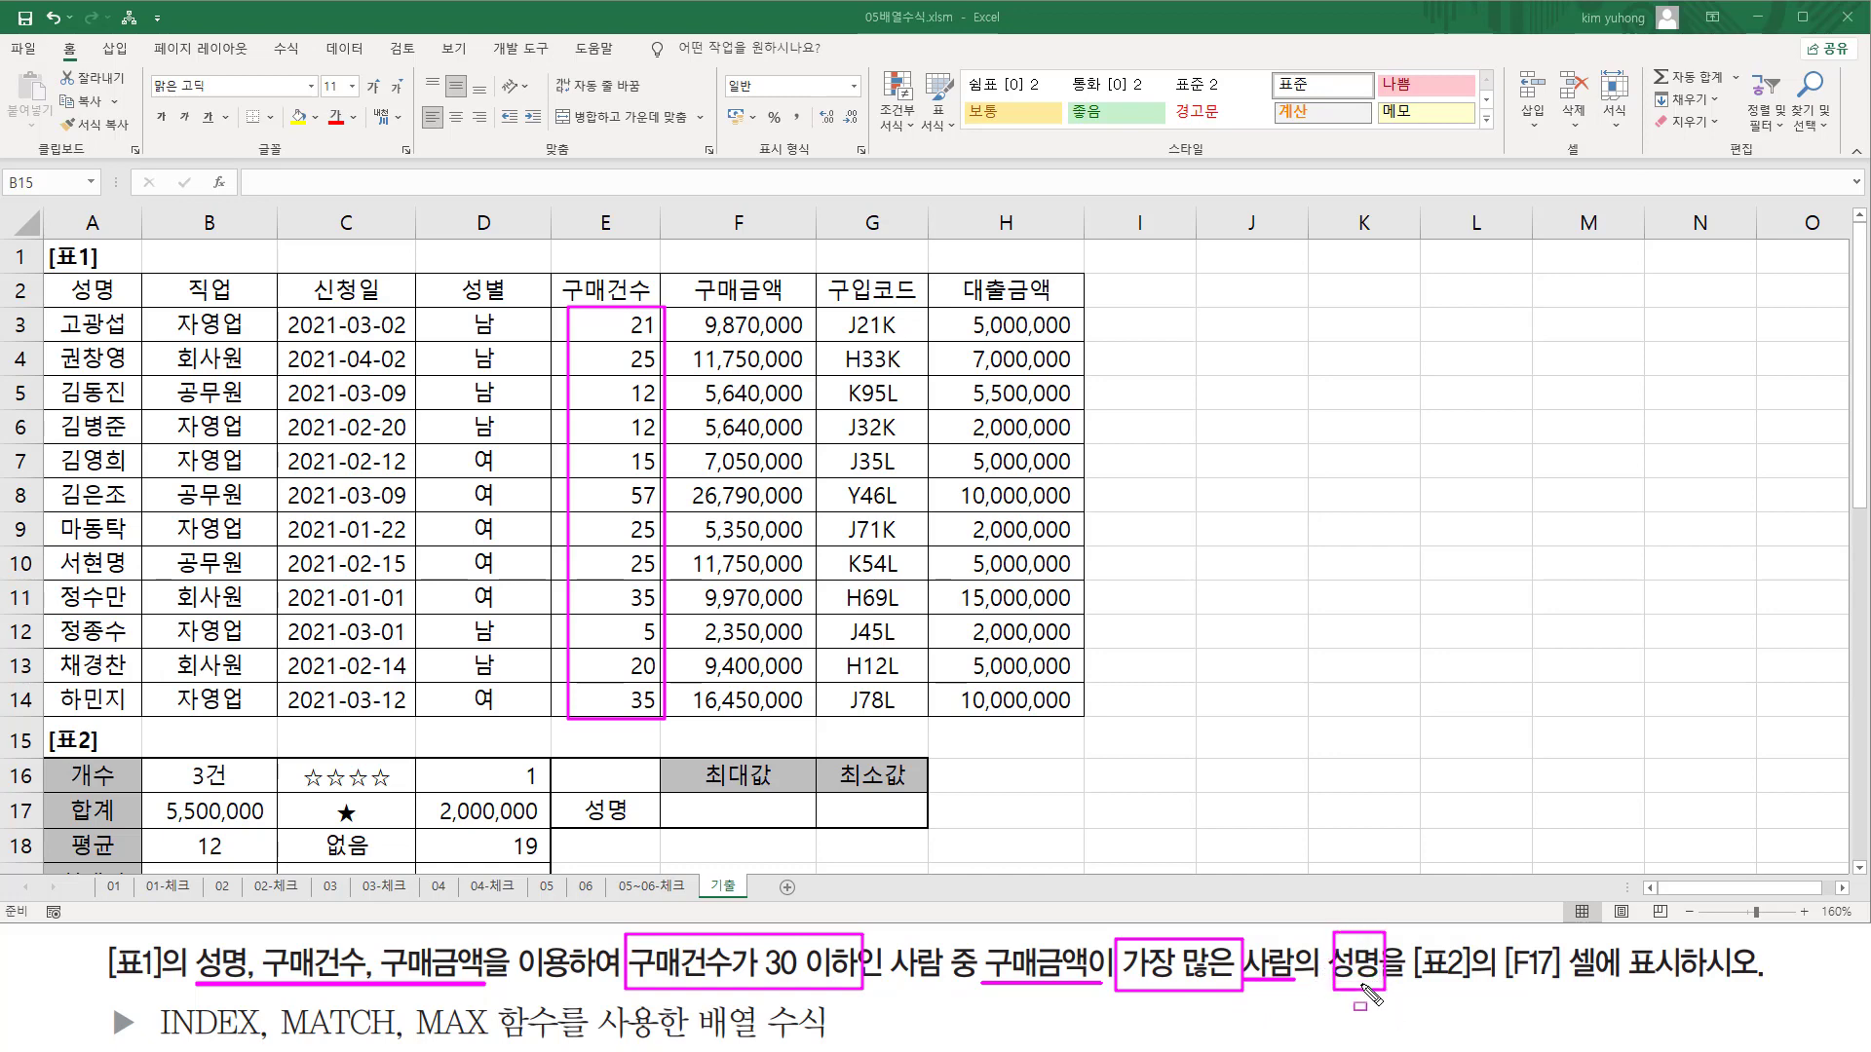
pyautogui.moveTo(674, 801); pyautogui.dragTo(798, 822)
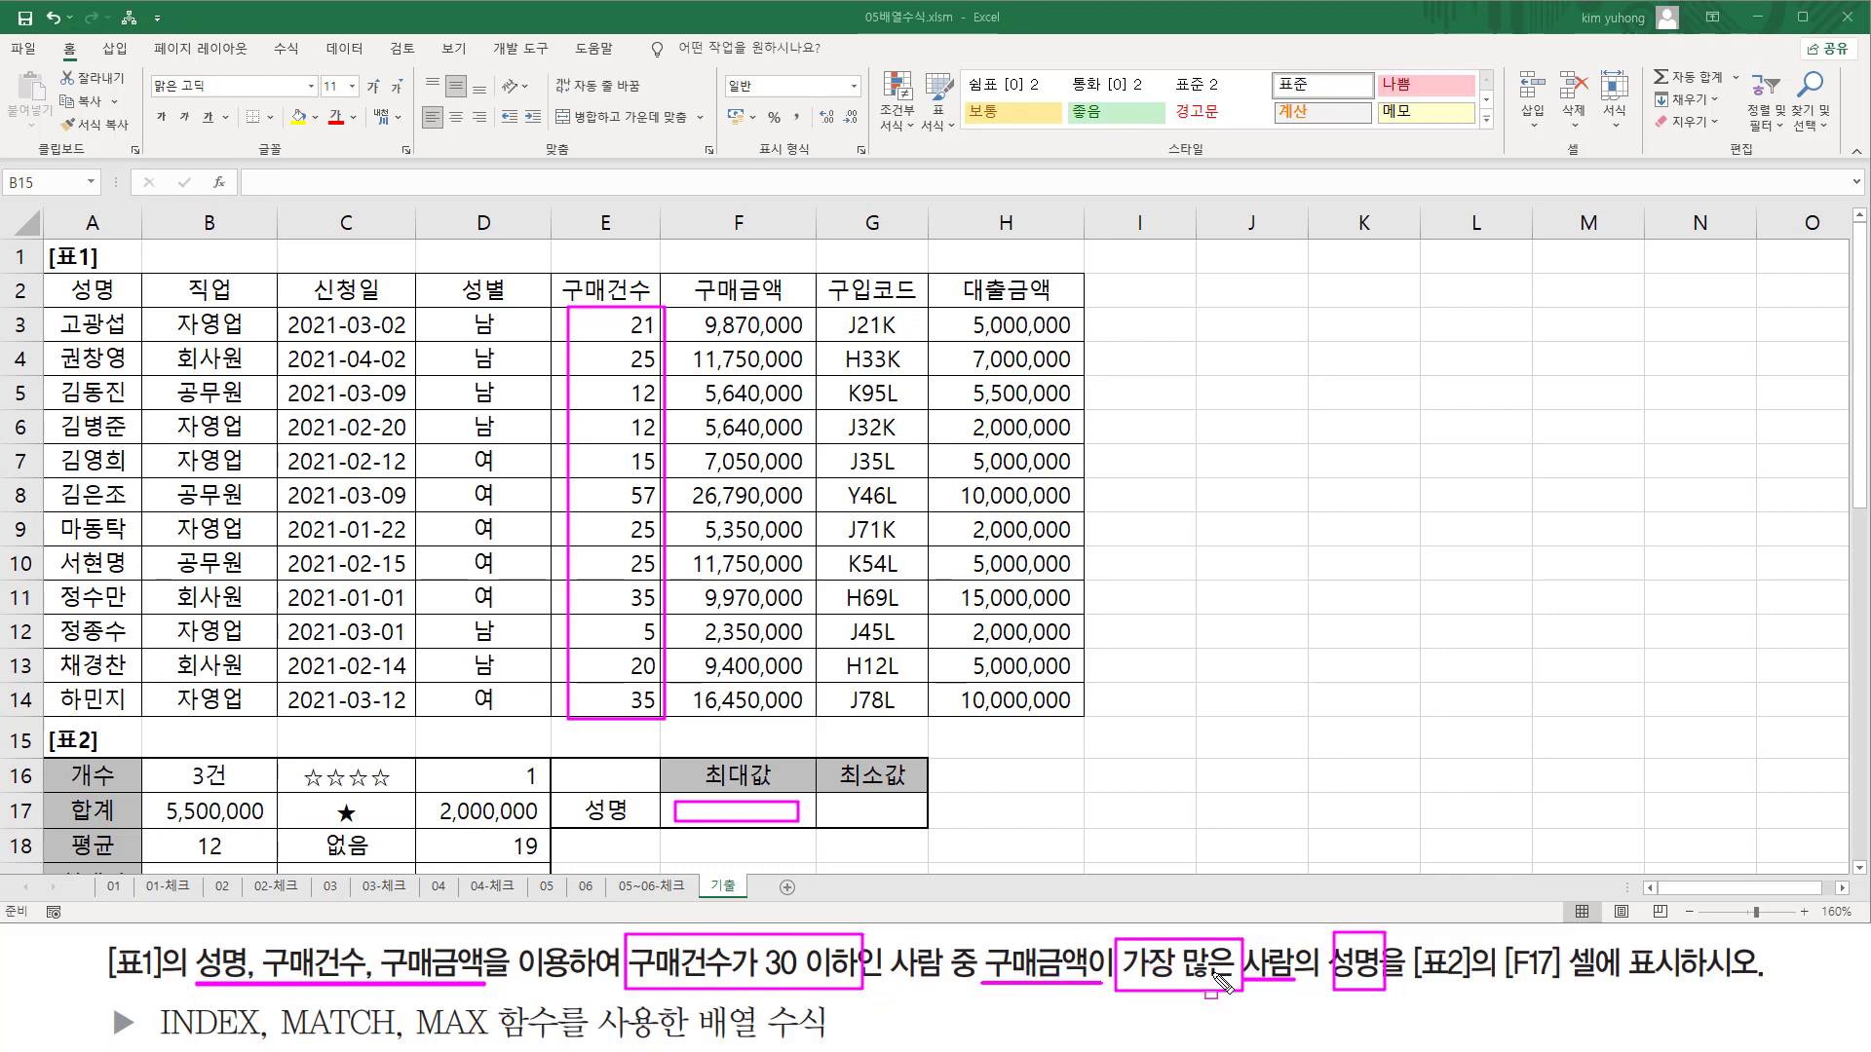
pyautogui.press('Escape')
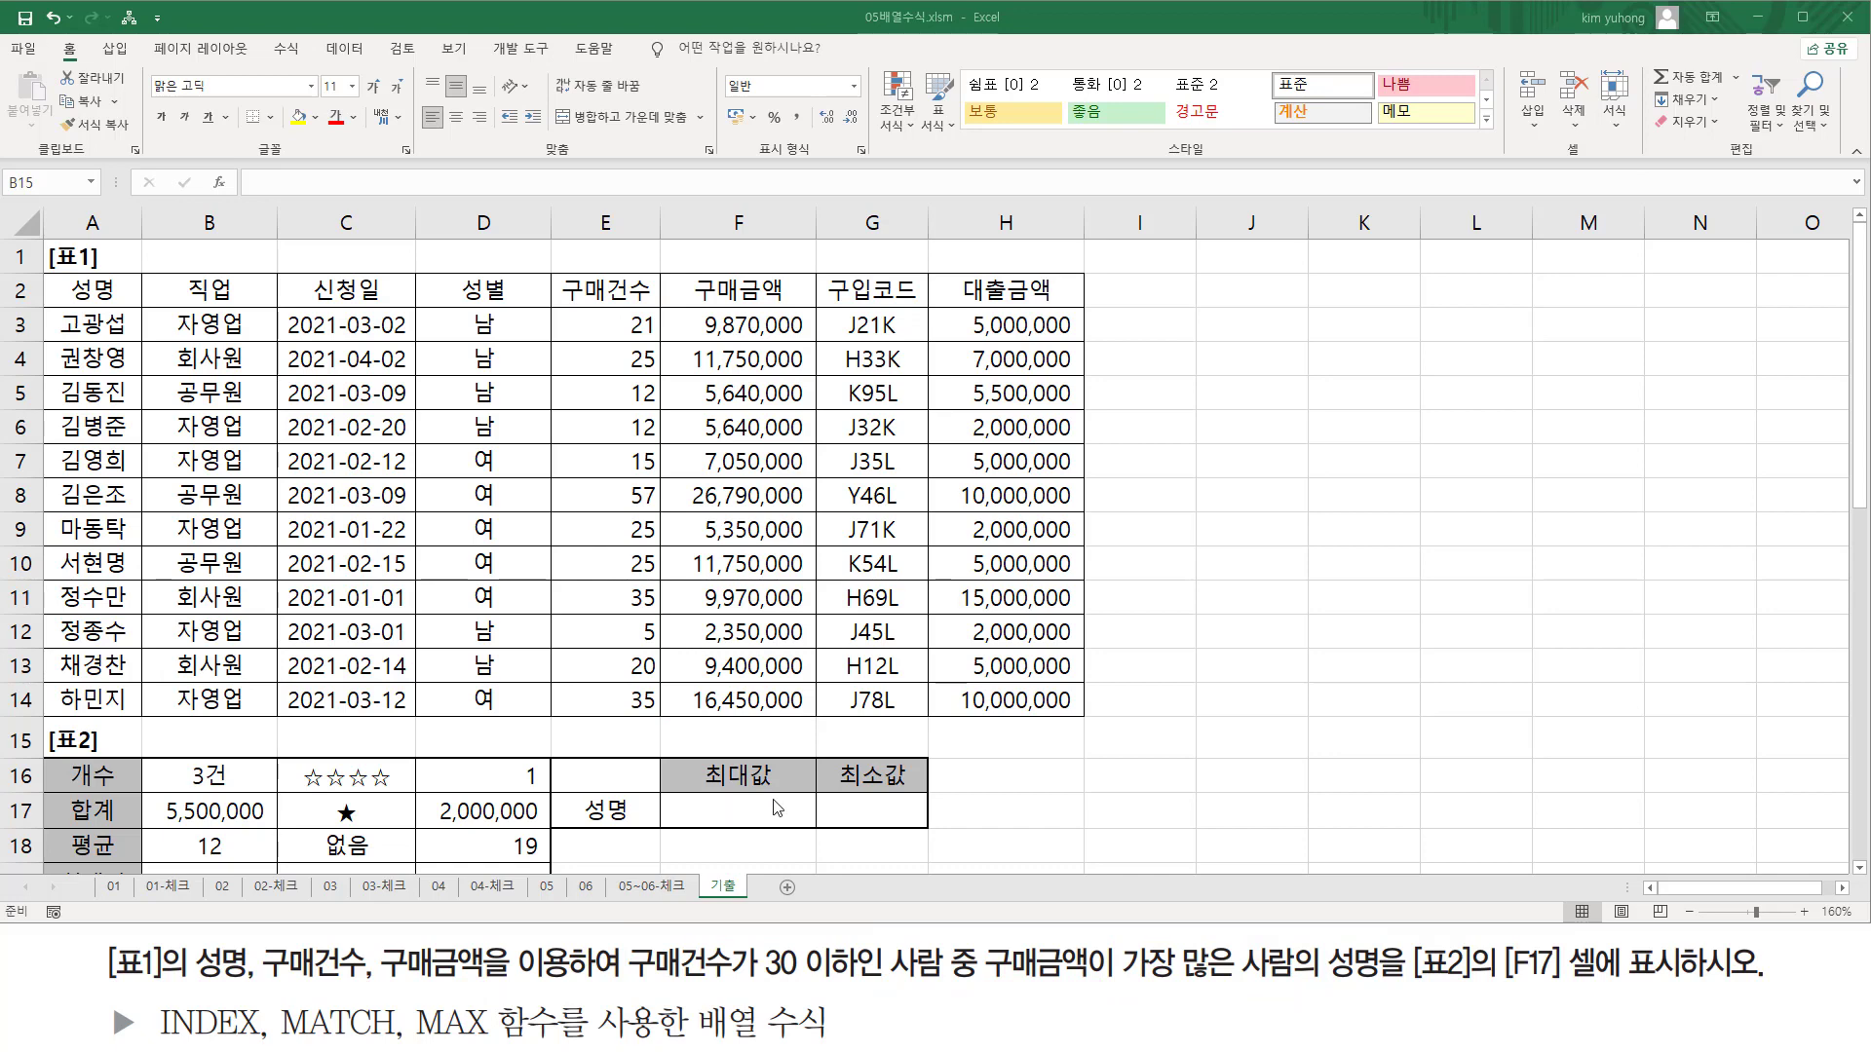
# - Start a MAX formula in F17 with the parenthesised condition that the purchase counts E3:E14 are <=30
pyautogui.click(743, 807)
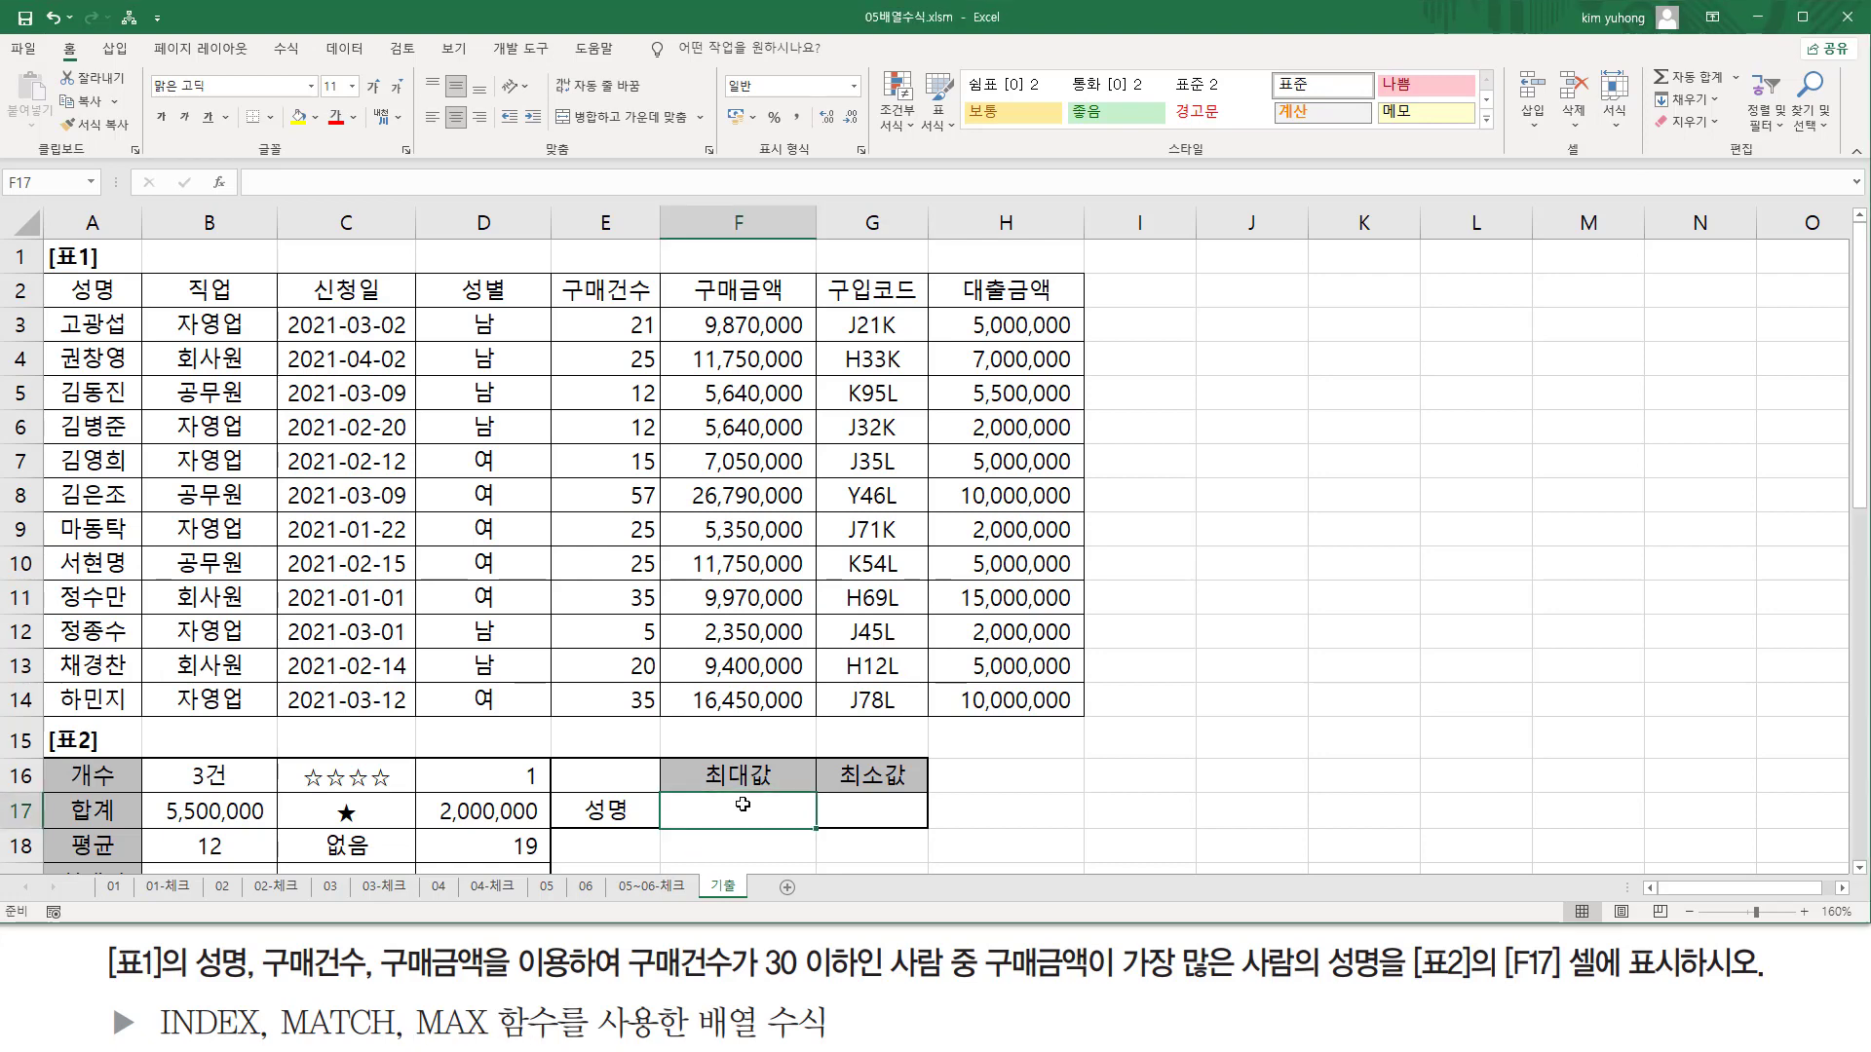
pyautogui.write('=max(')
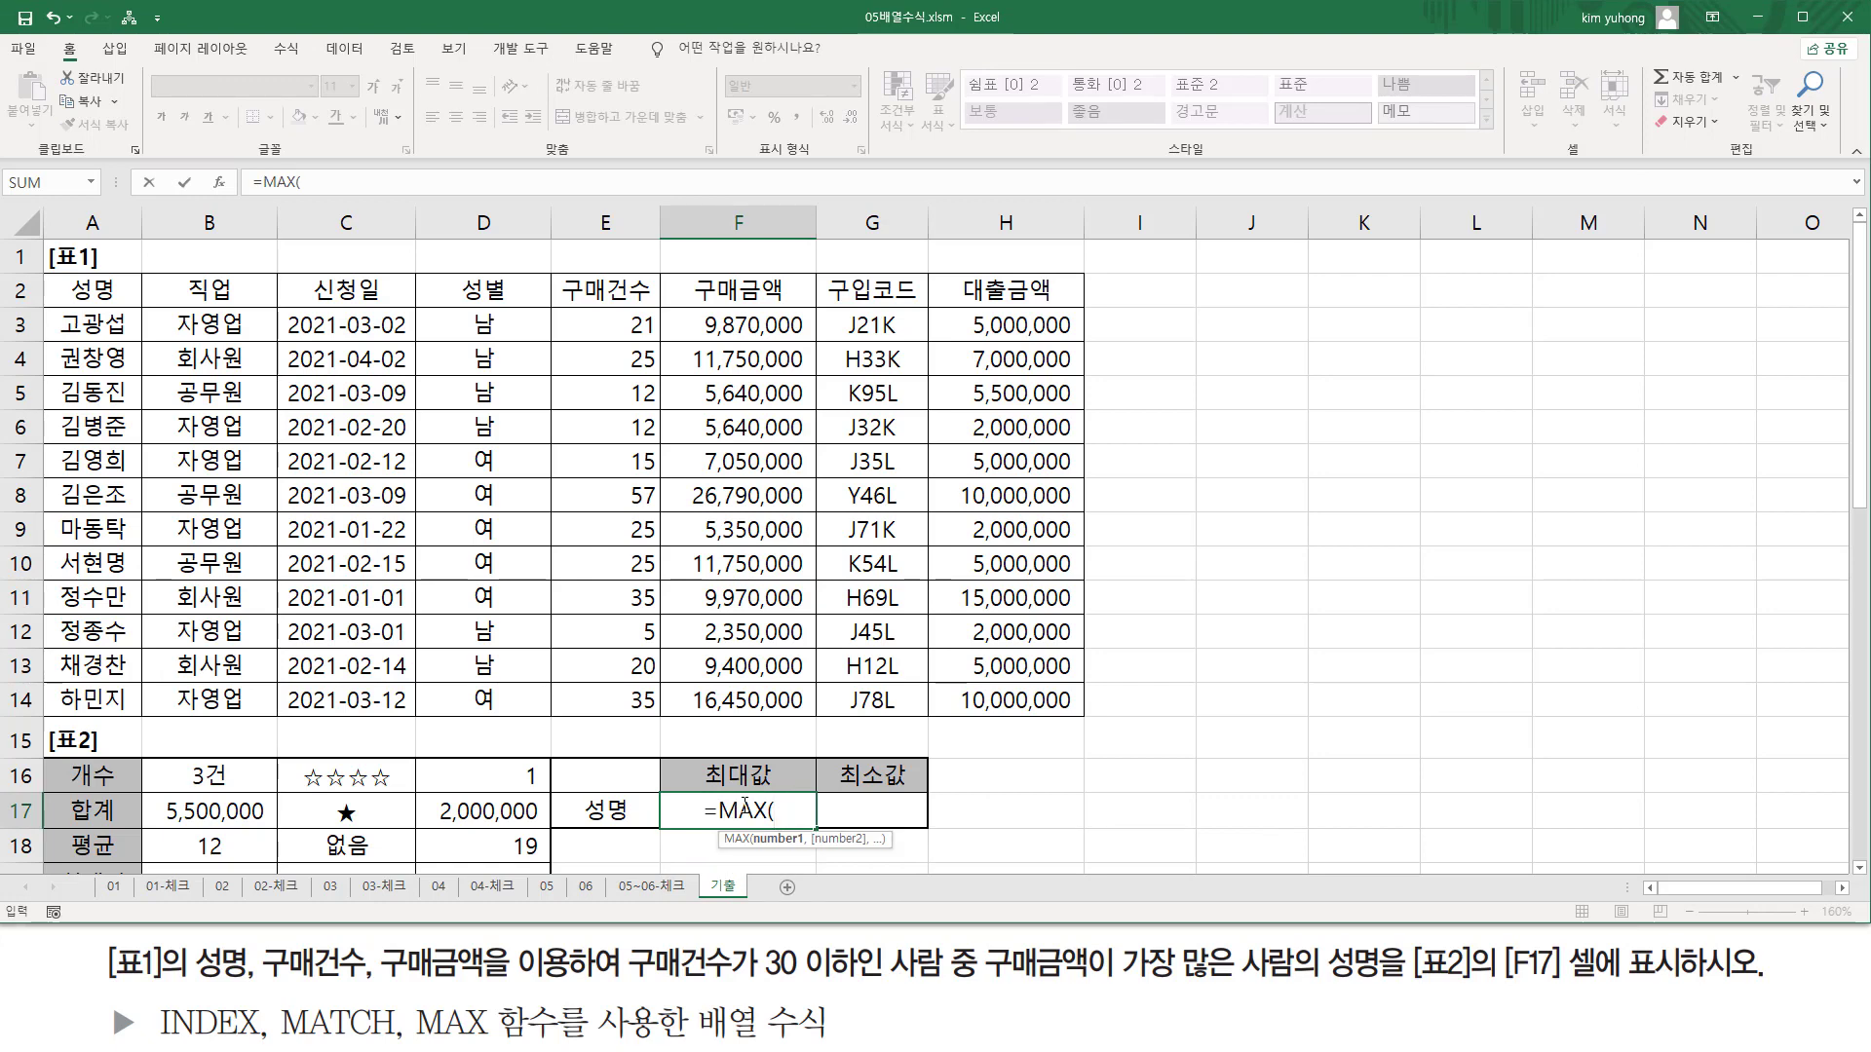
pyautogui.write(' (')
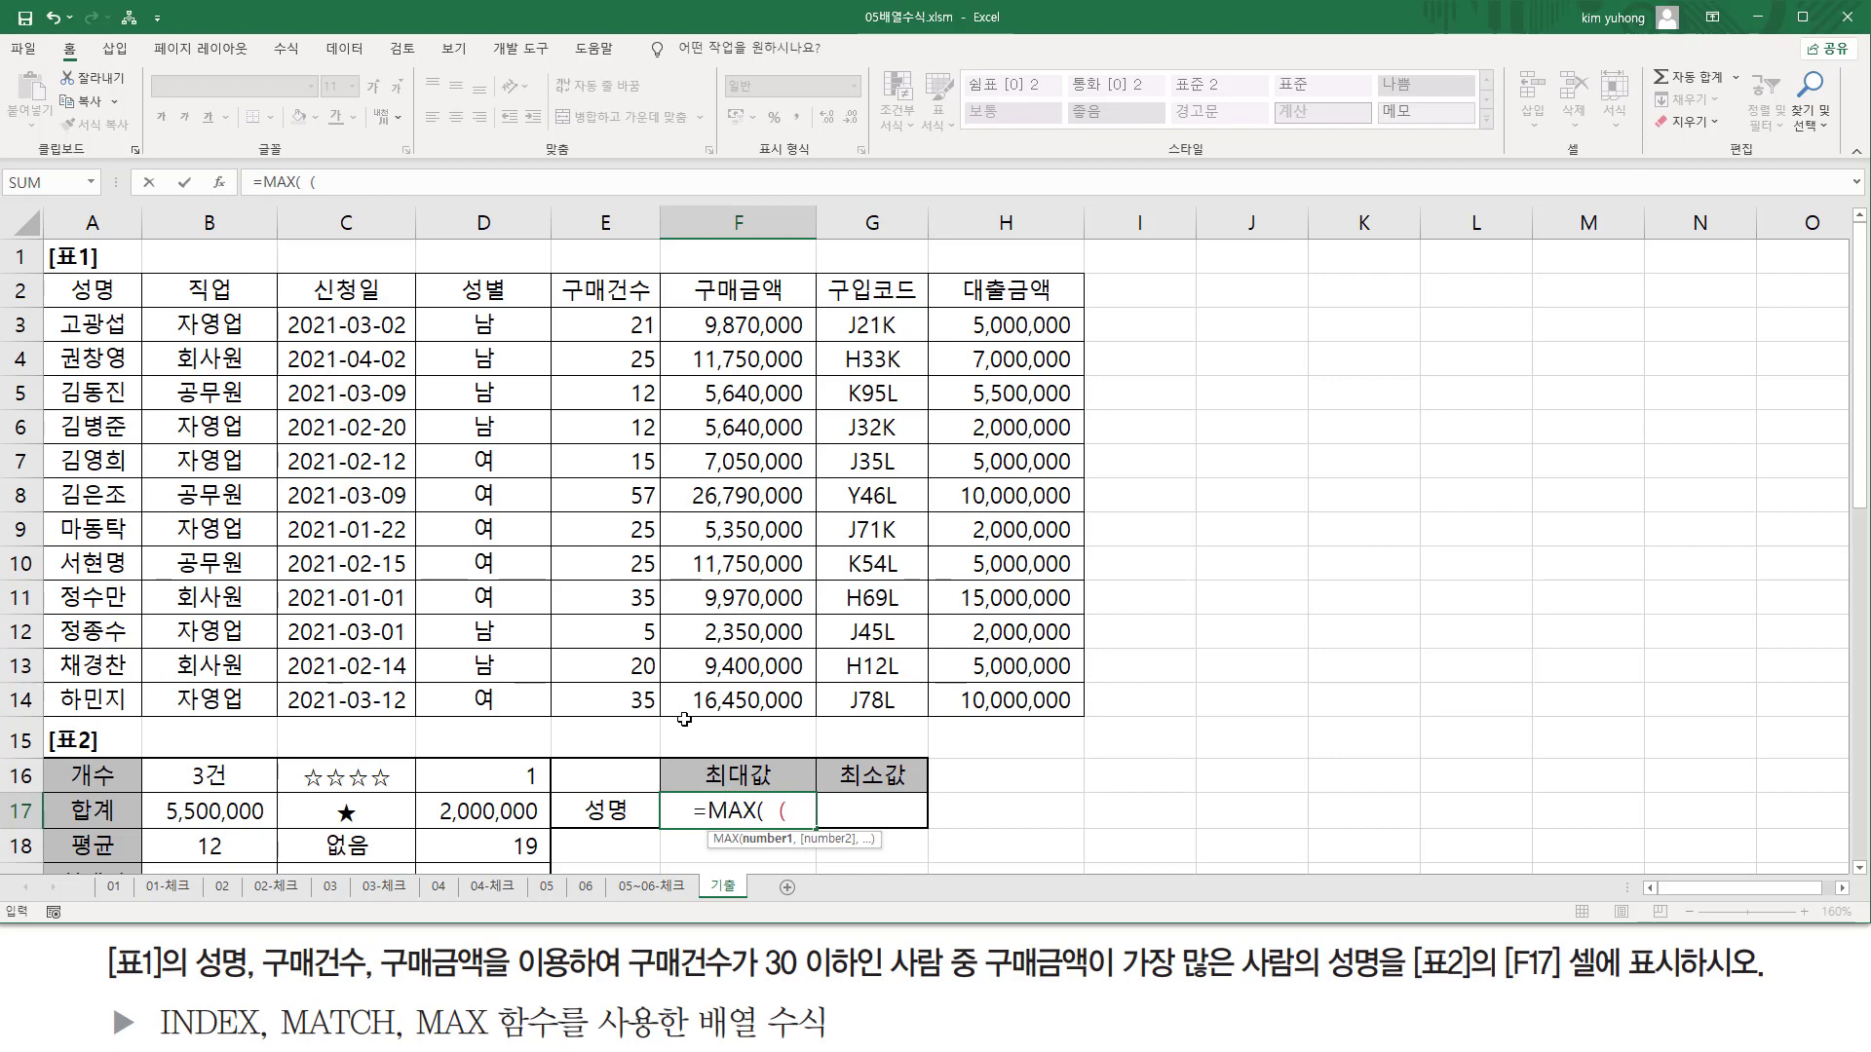
pyautogui.click(616, 319)
pyautogui.moveTo(616, 319); pyautogui.dragTo(621, 701)
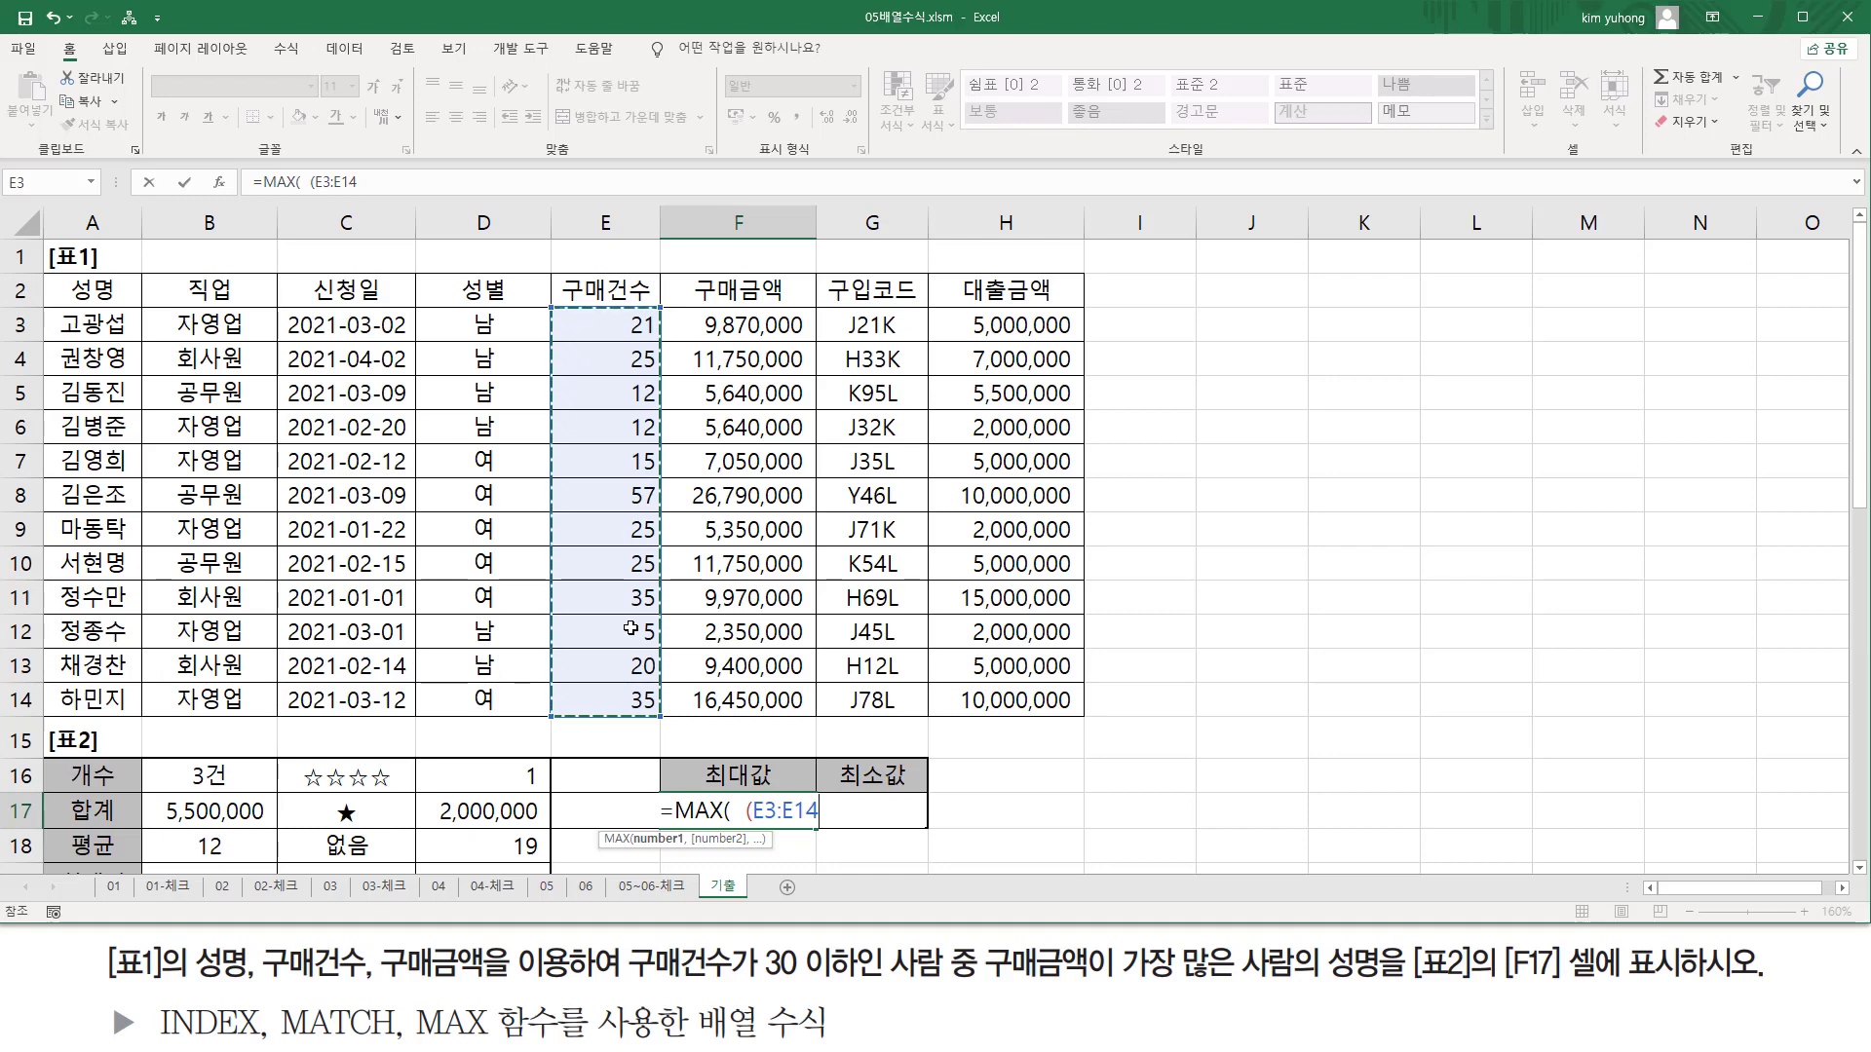
pyautogui.write('<=3')
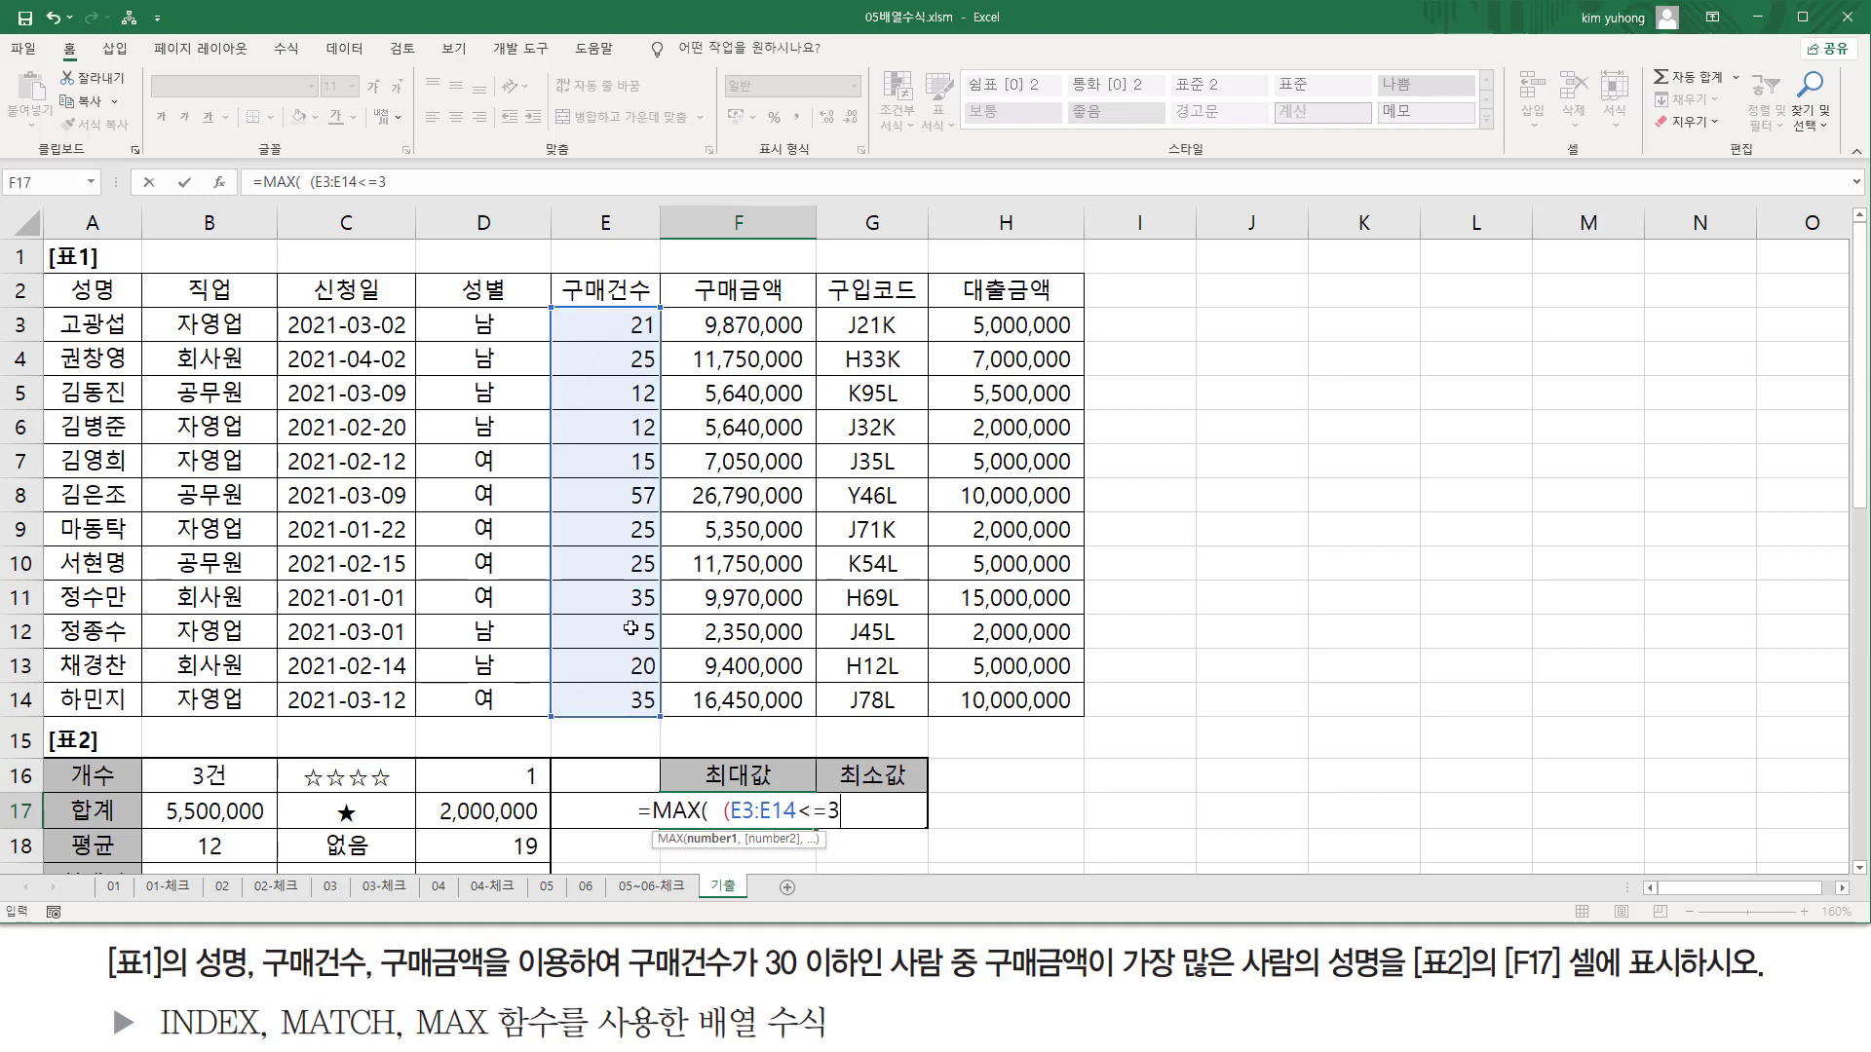
pyautogui.write('0)')
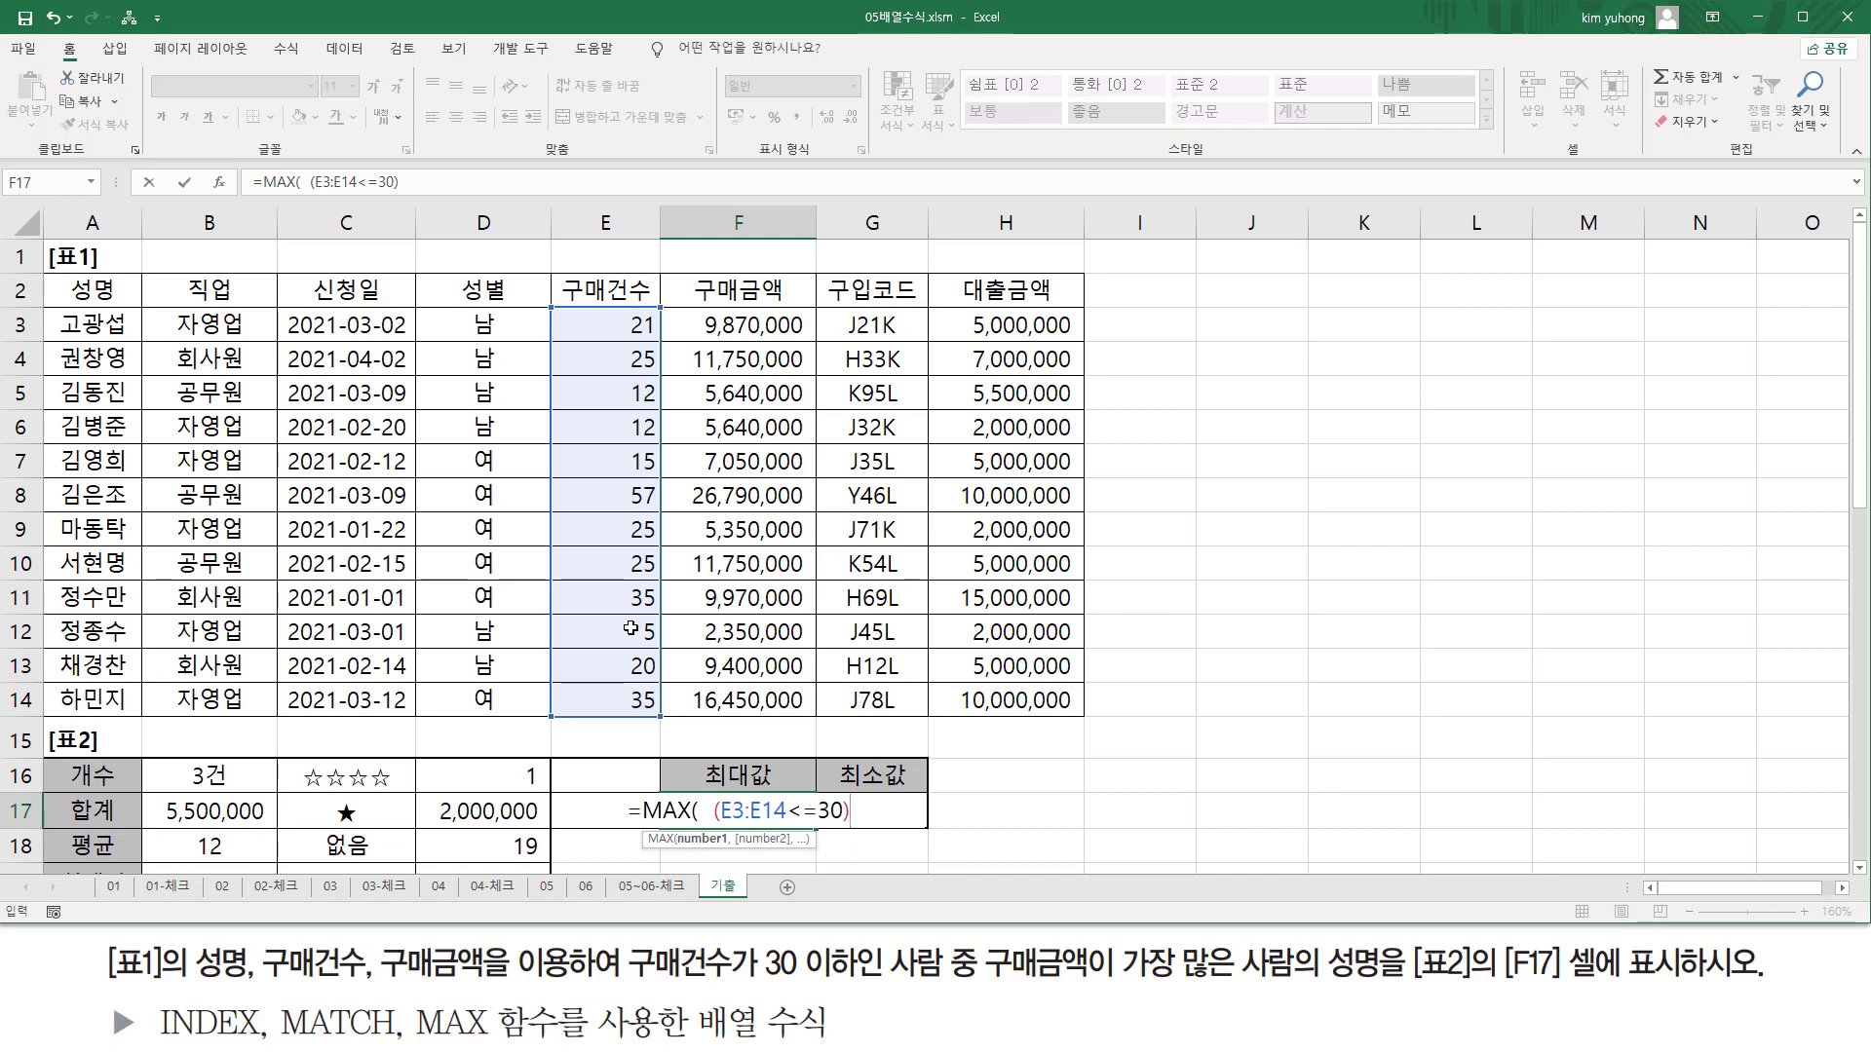
# - Multiply the condition by the purchase amounts F3:F14, close the MAX function and enter the F17 formula as an array formula
pyautogui.write('*')
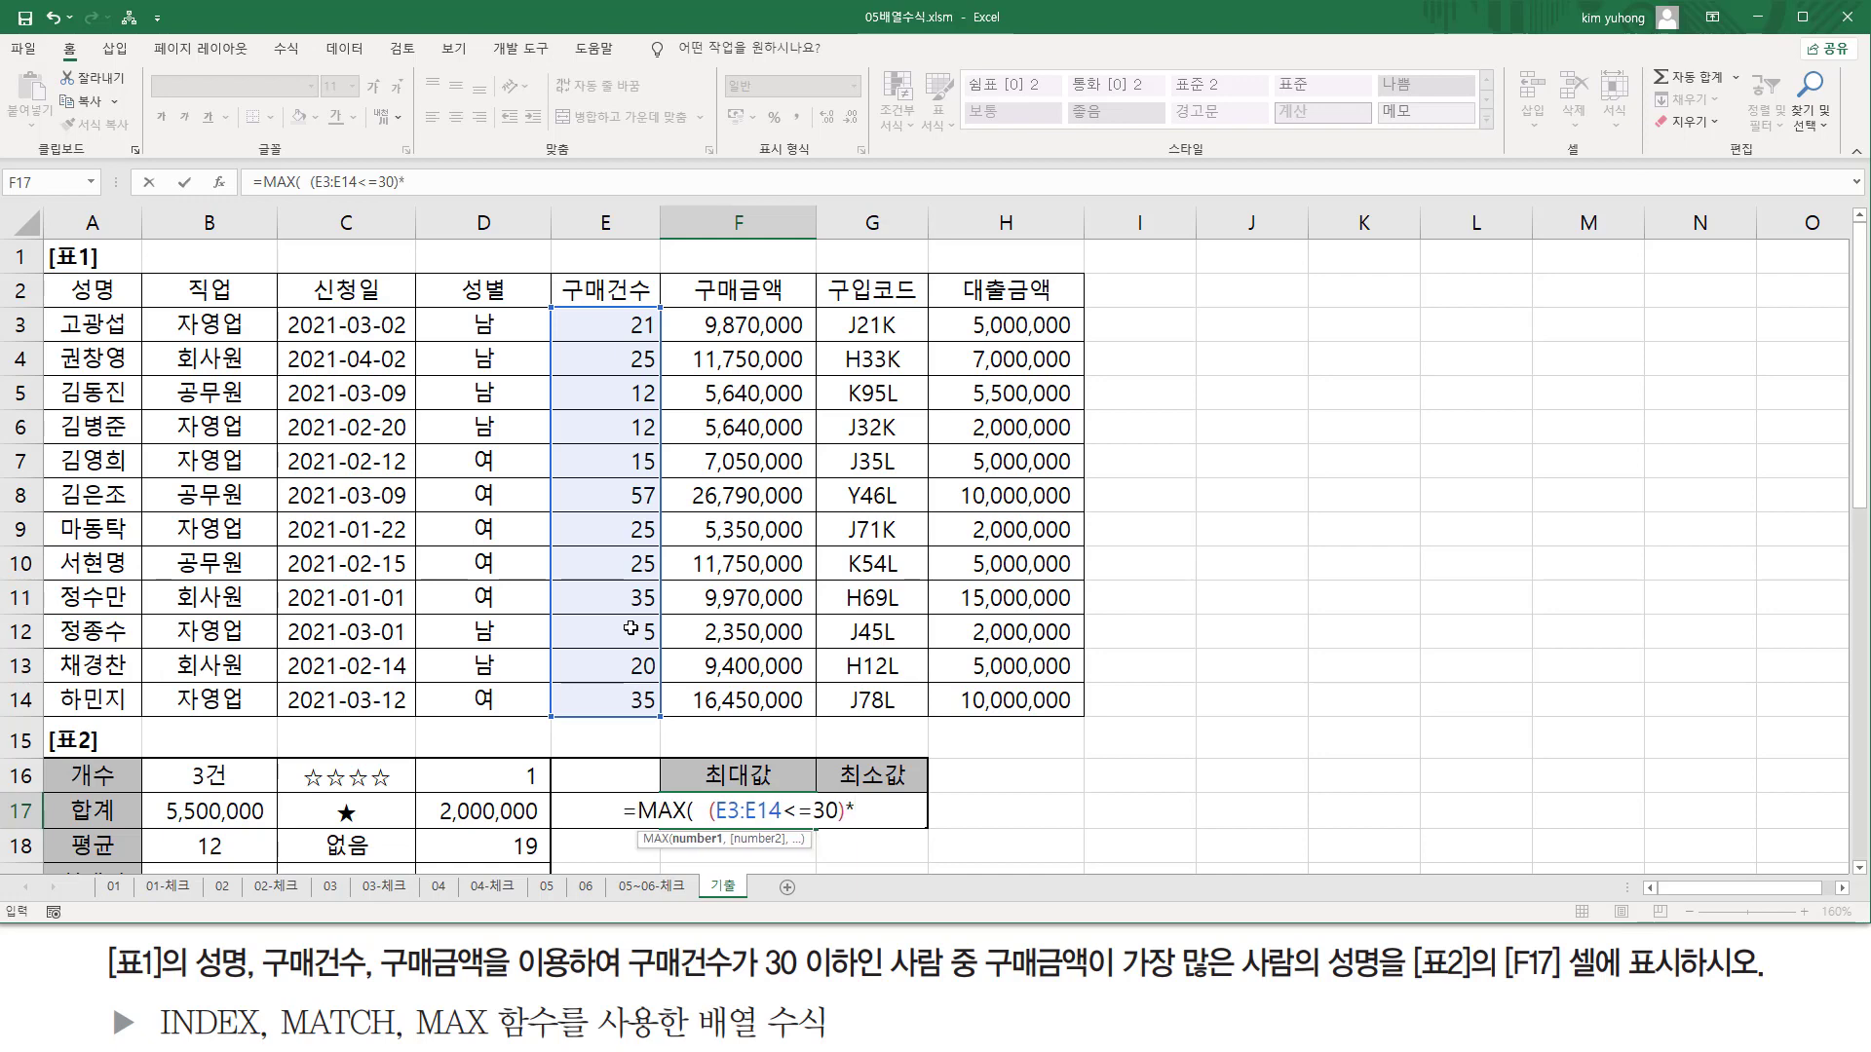
pyautogui.press('BackSpace')
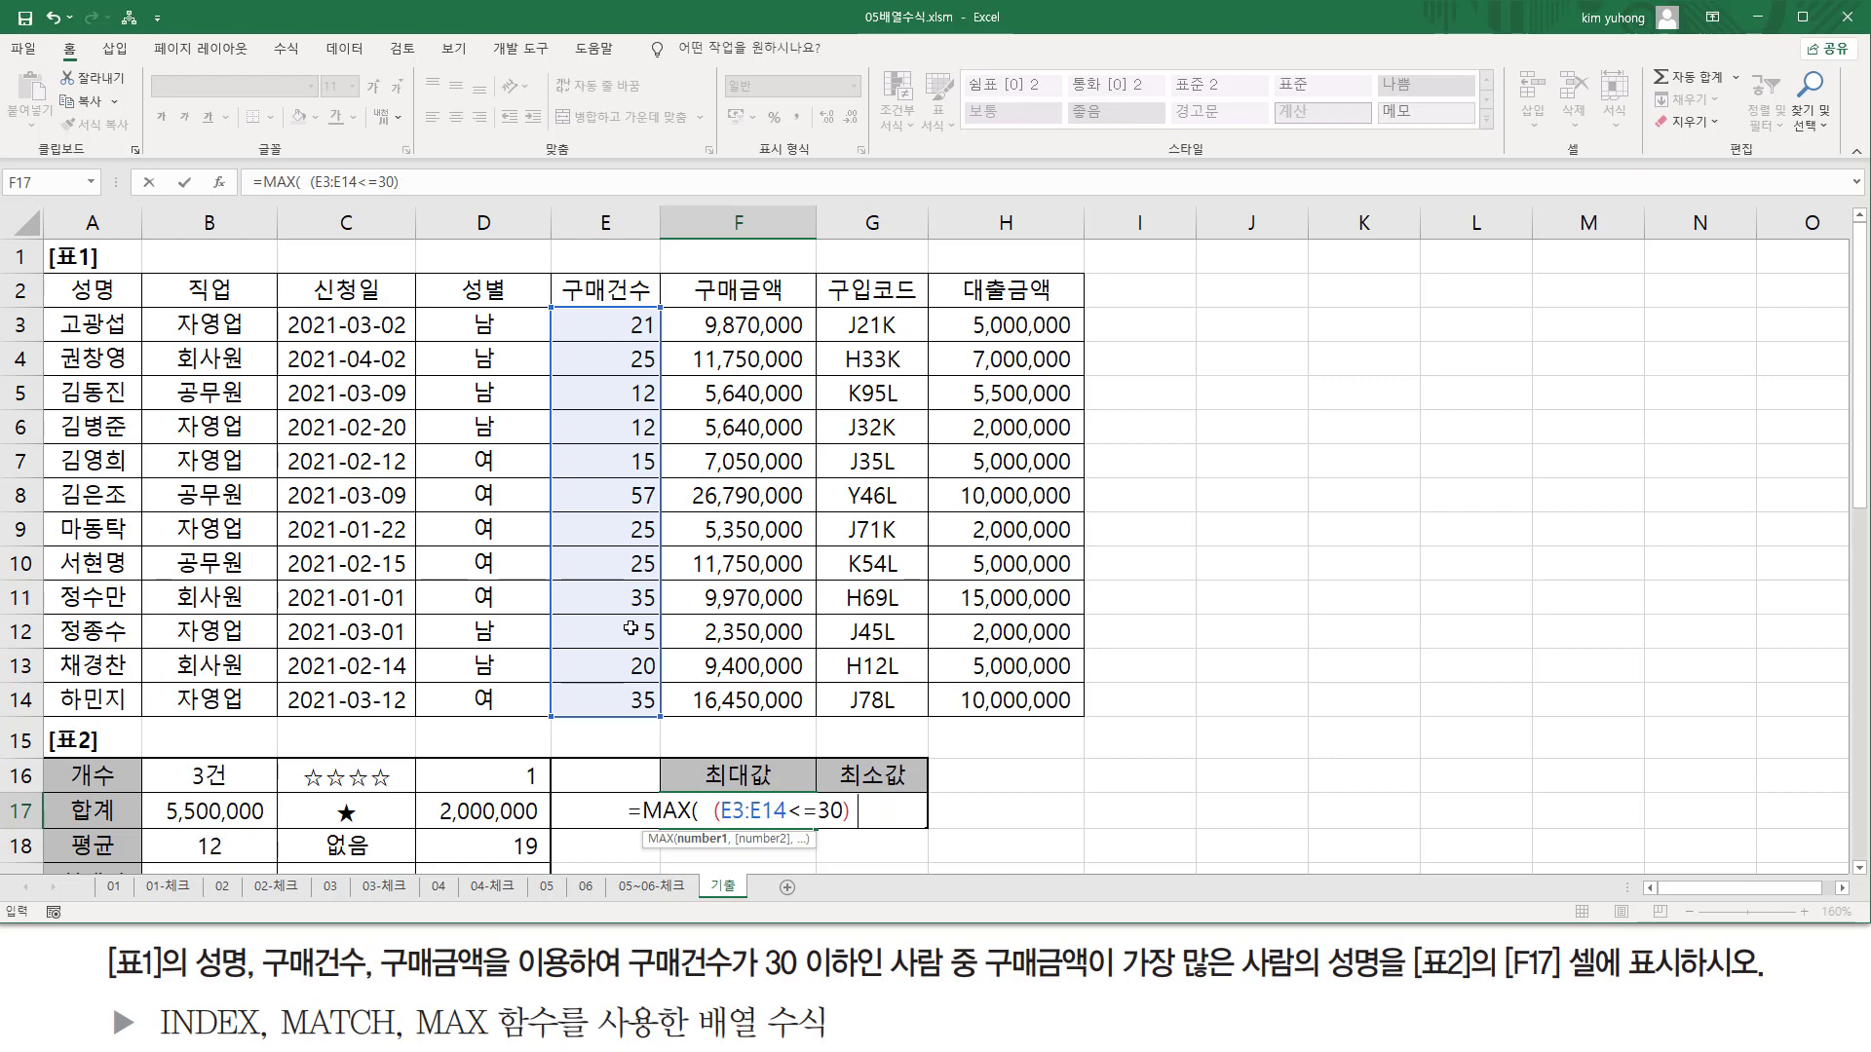
pyautogui.write('*')
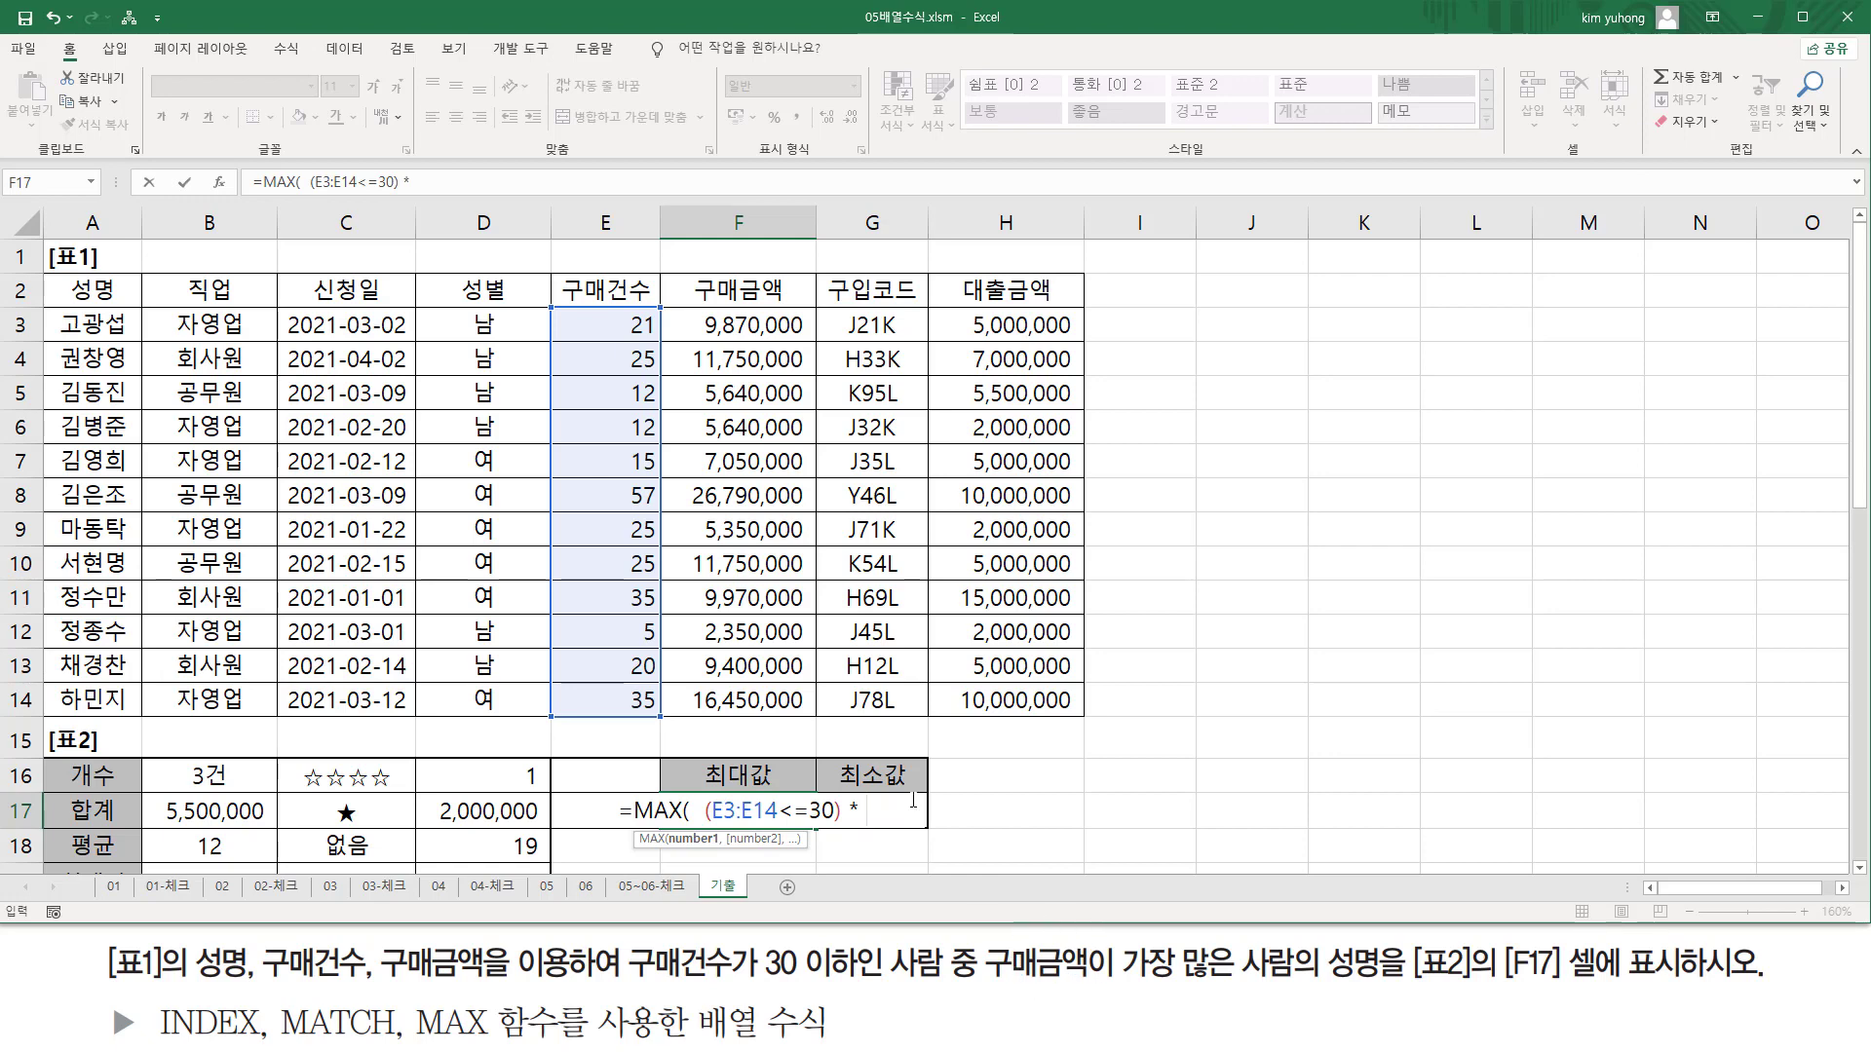
pyautogui.moveTo(733, 324); pyautogui.dragTo(776, 688)
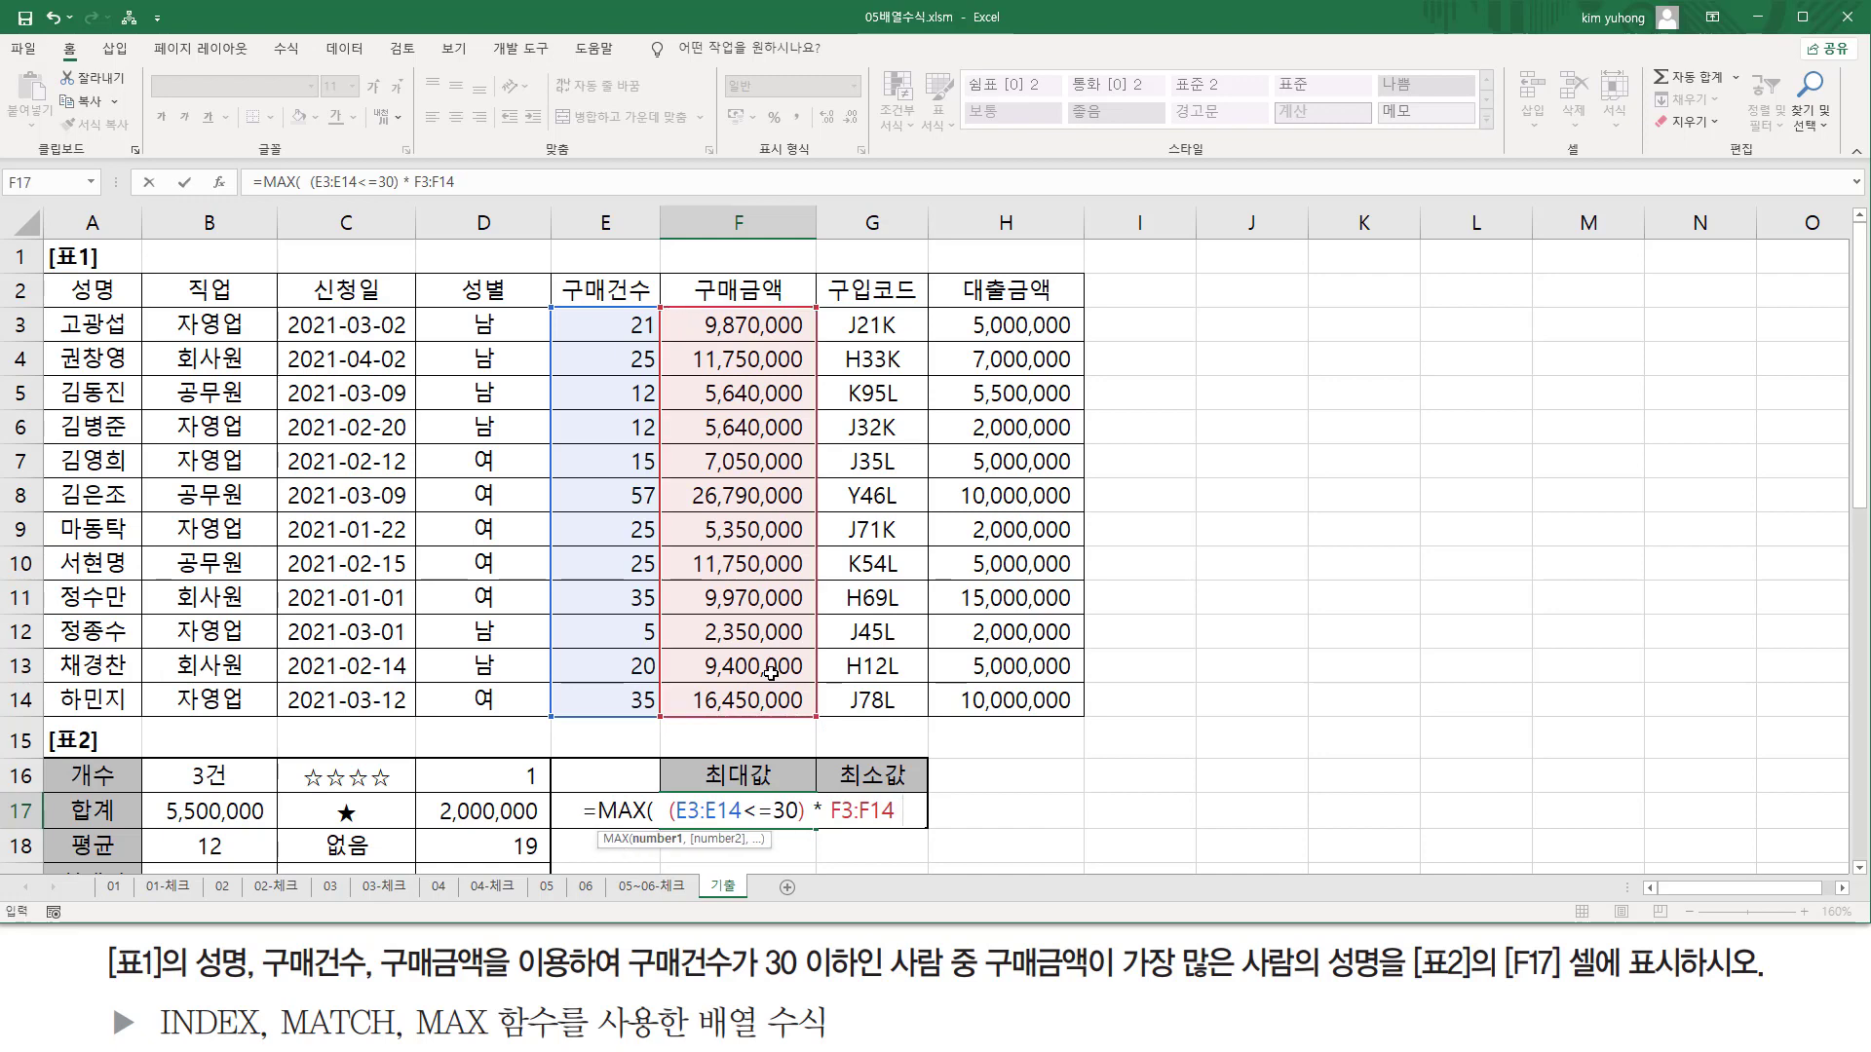
pyautogui.write(')')
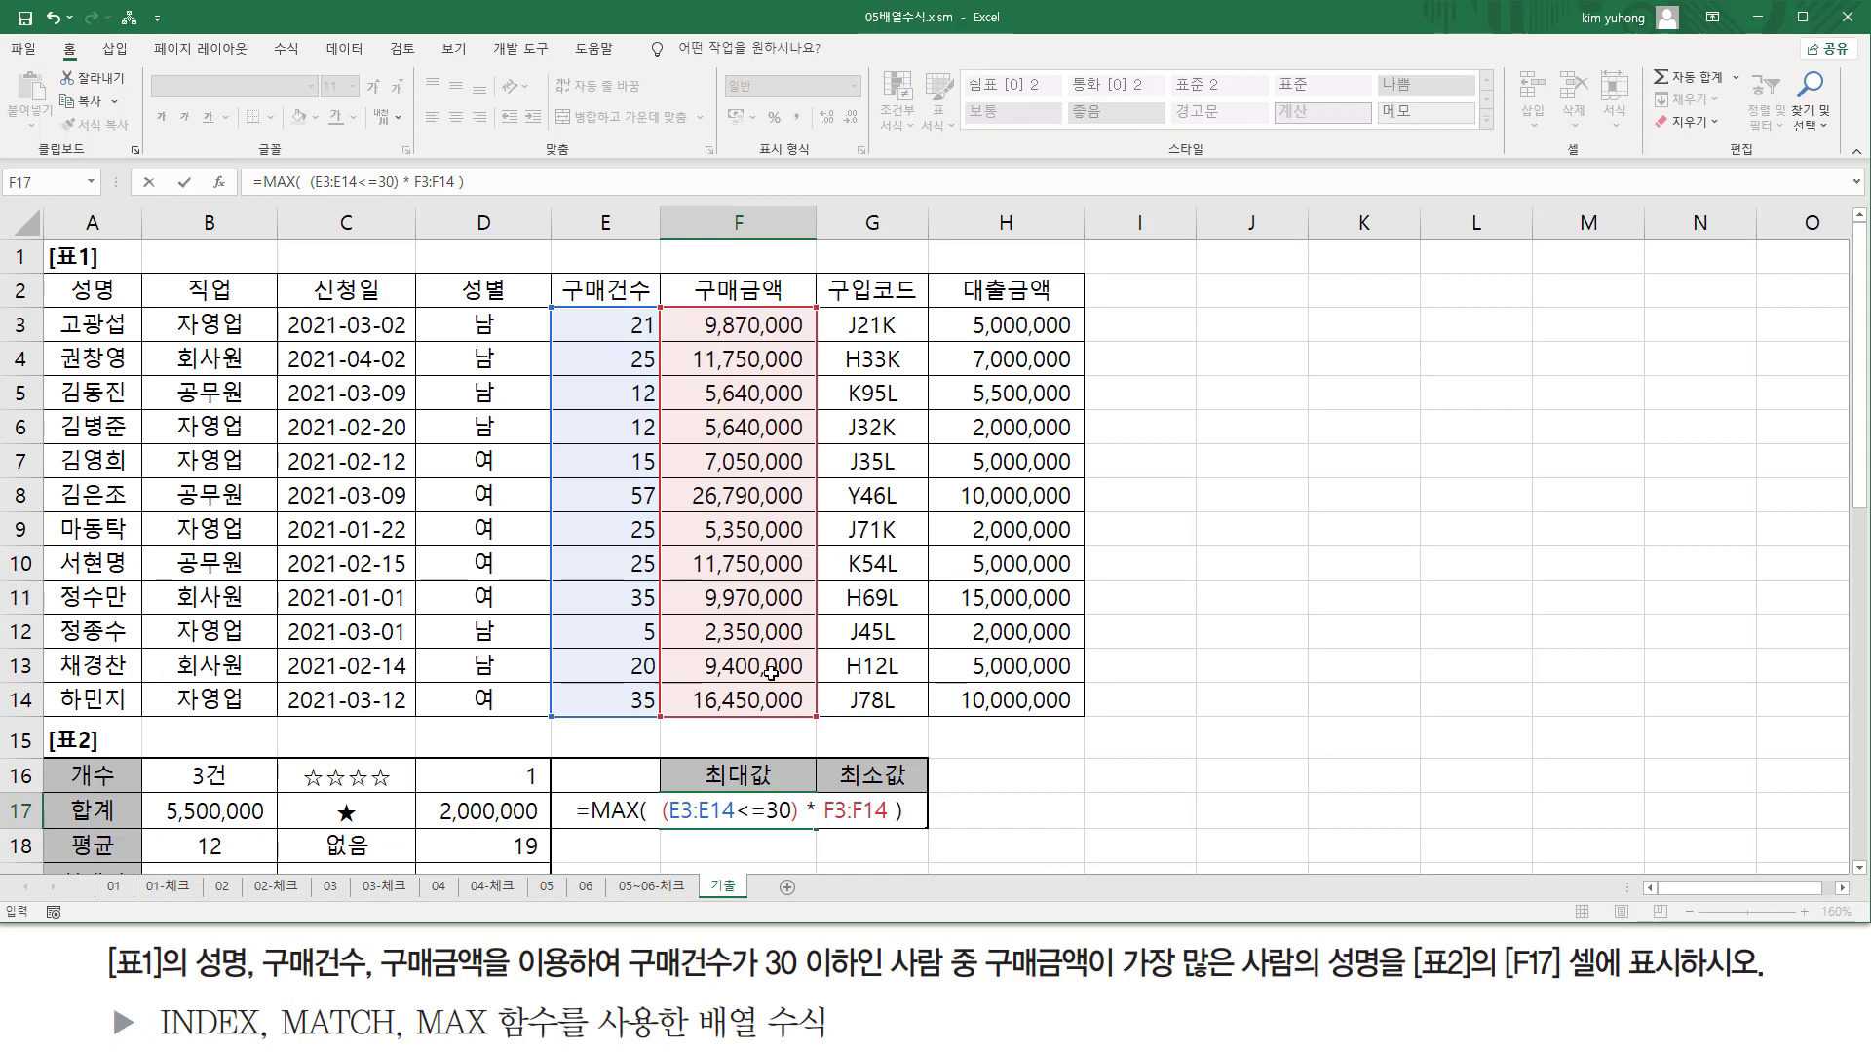
pyautogui.hotkey('ctrl', 'shift', 'Return')
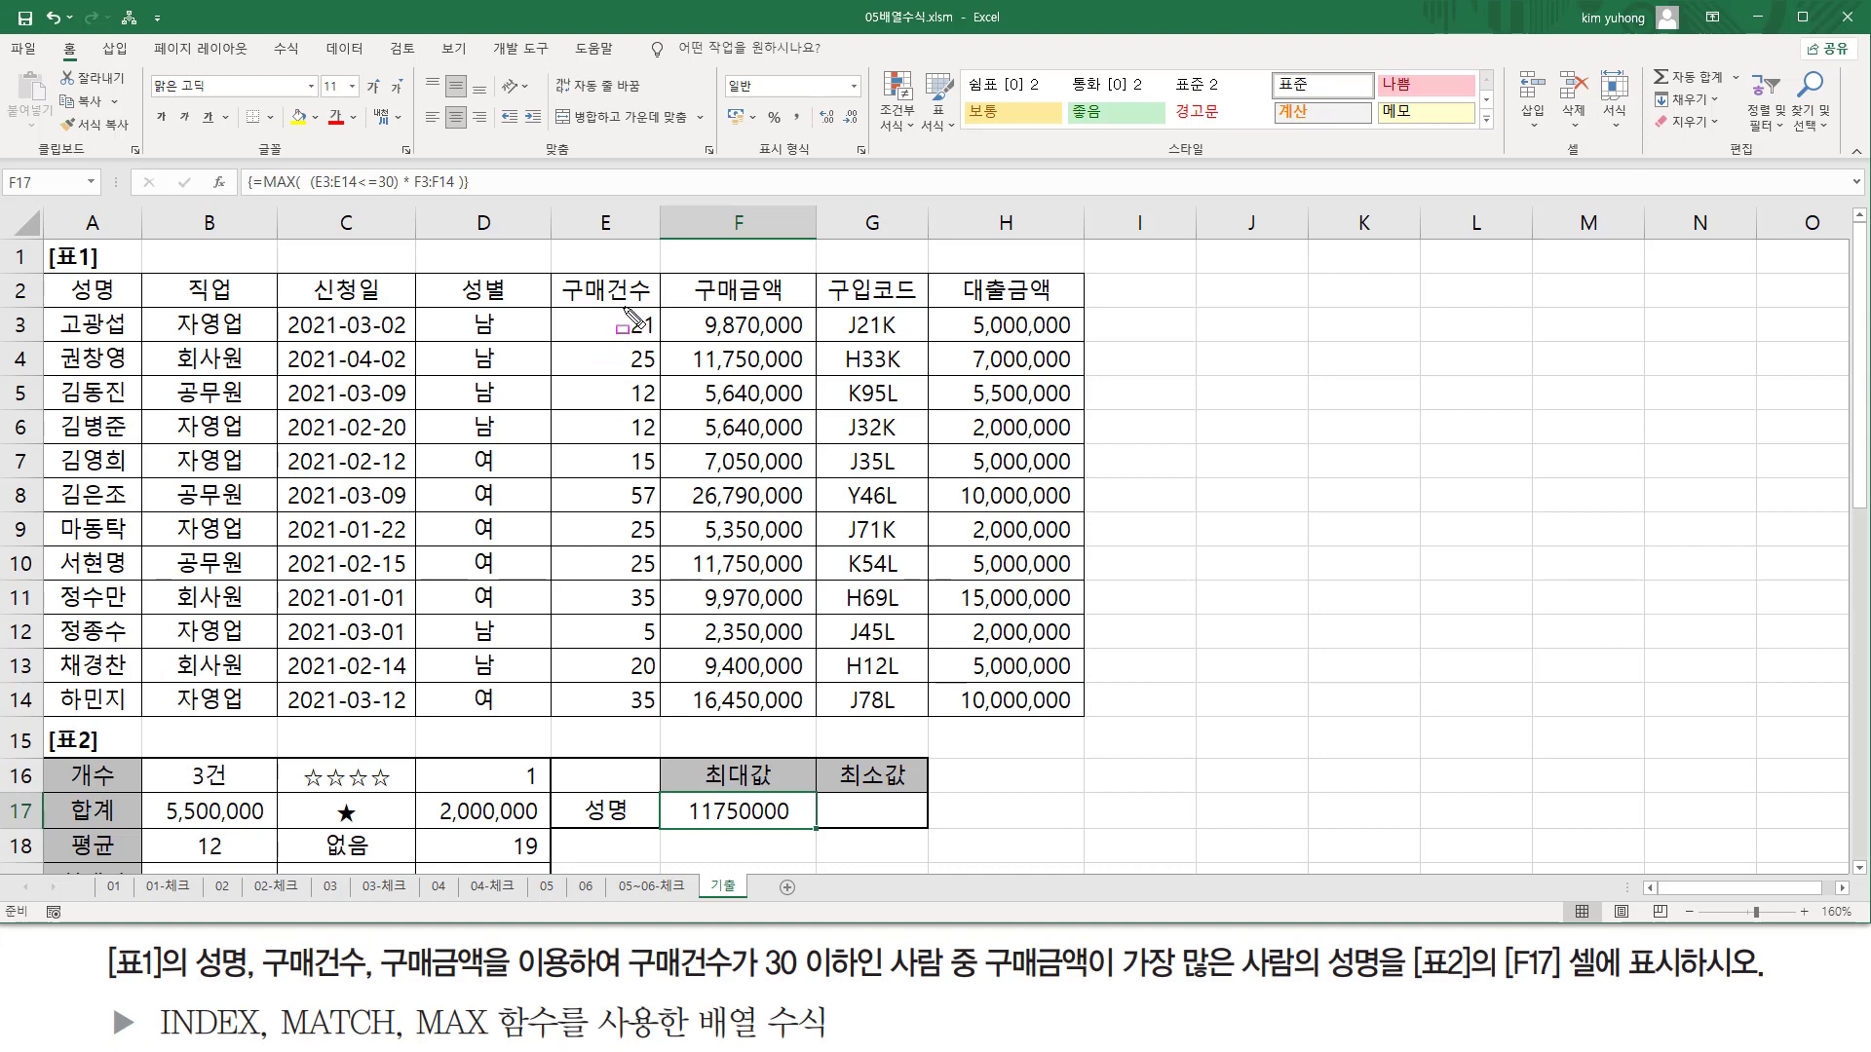
pyautogui.moveTo(617, 309)
pyautogui.mouseDown()
pyautogui.moveTo(638, 485)
pyautogui.moveTo(669, 482)
pyautogui.moveTo(624, 526)
pyautogui.moveTo(643, 582)
pyautogui.moveTo(668, 582)
pyautogui.mouseUp()
pyautogui.moveTo(631, 643); pyautogui.dragTo(671, 684)
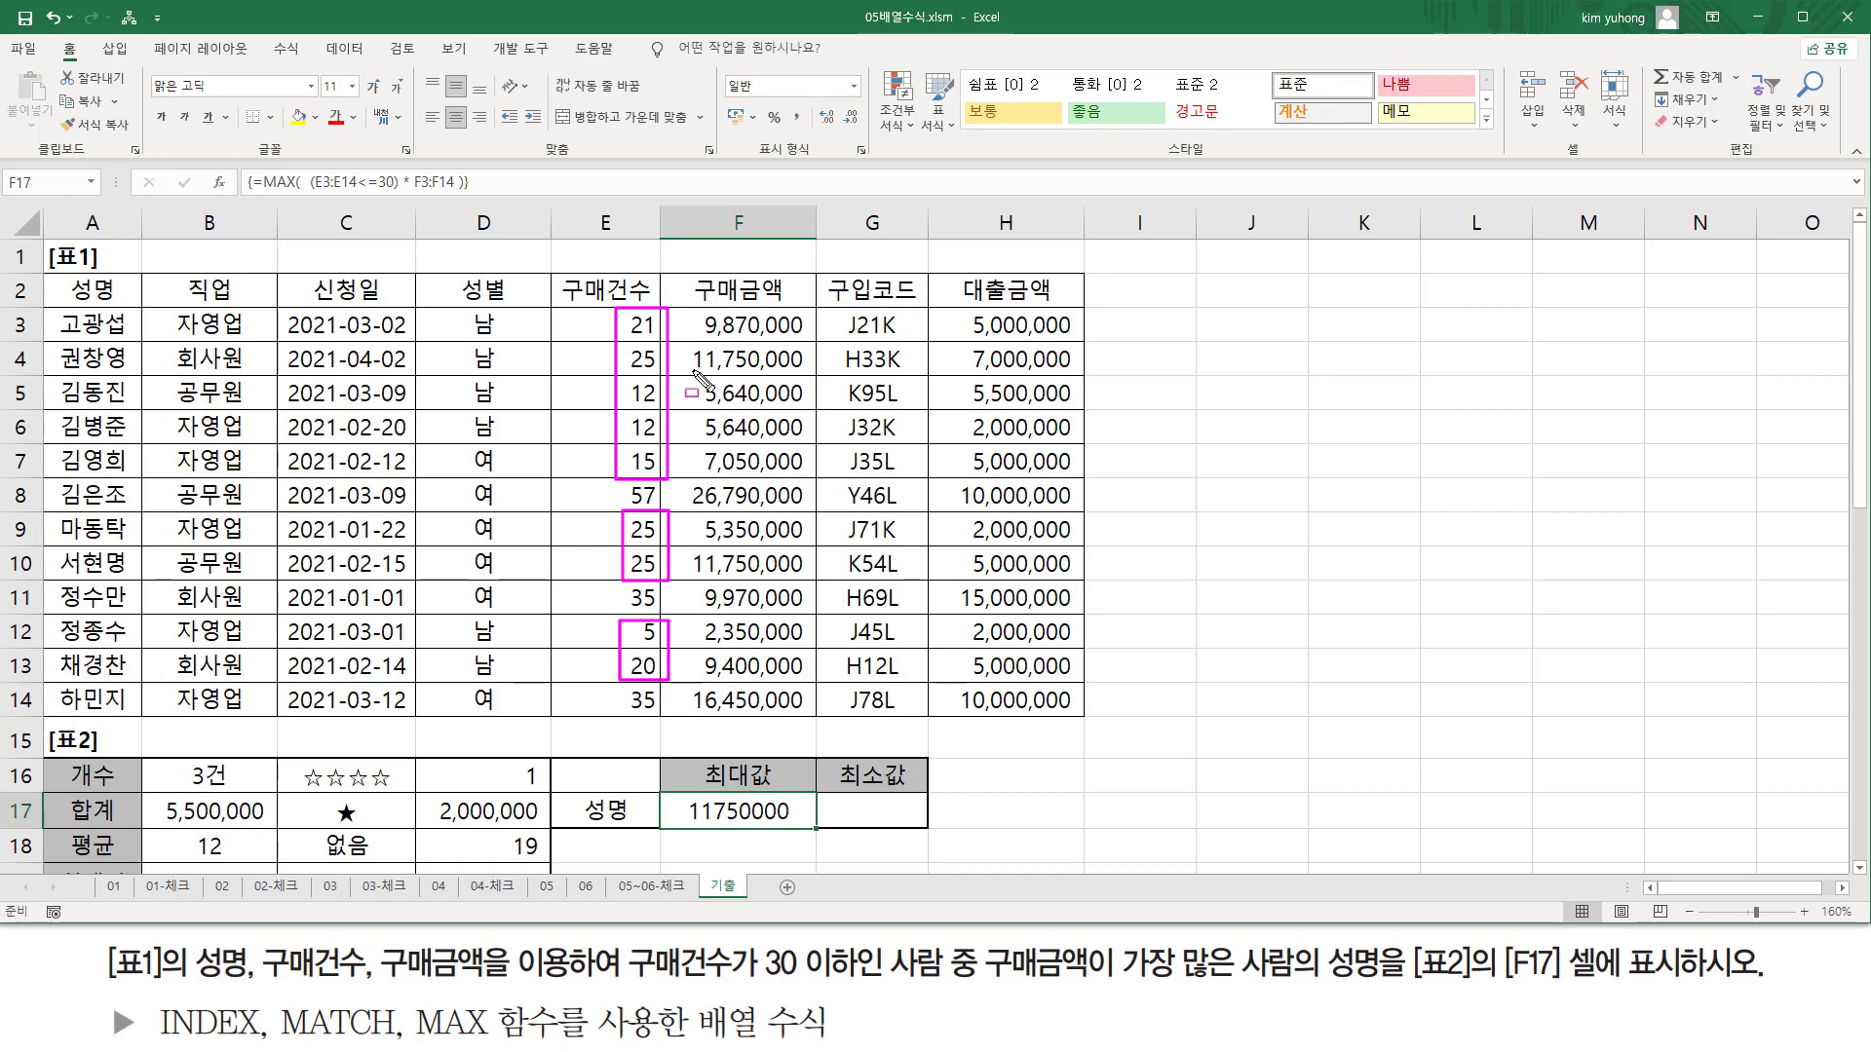
pyautogui.moveTo(693, 371); pyautogui.dragTo(807, 372)
pyautogui.moveTo(709, 540)
pyautogui.mouseDown()
pyautogui.moveTo(690, 579)
pyautogui.moveTo(809, 577)
pyautogui.moveTo(817, 555)
pyautogui.mouseUp()
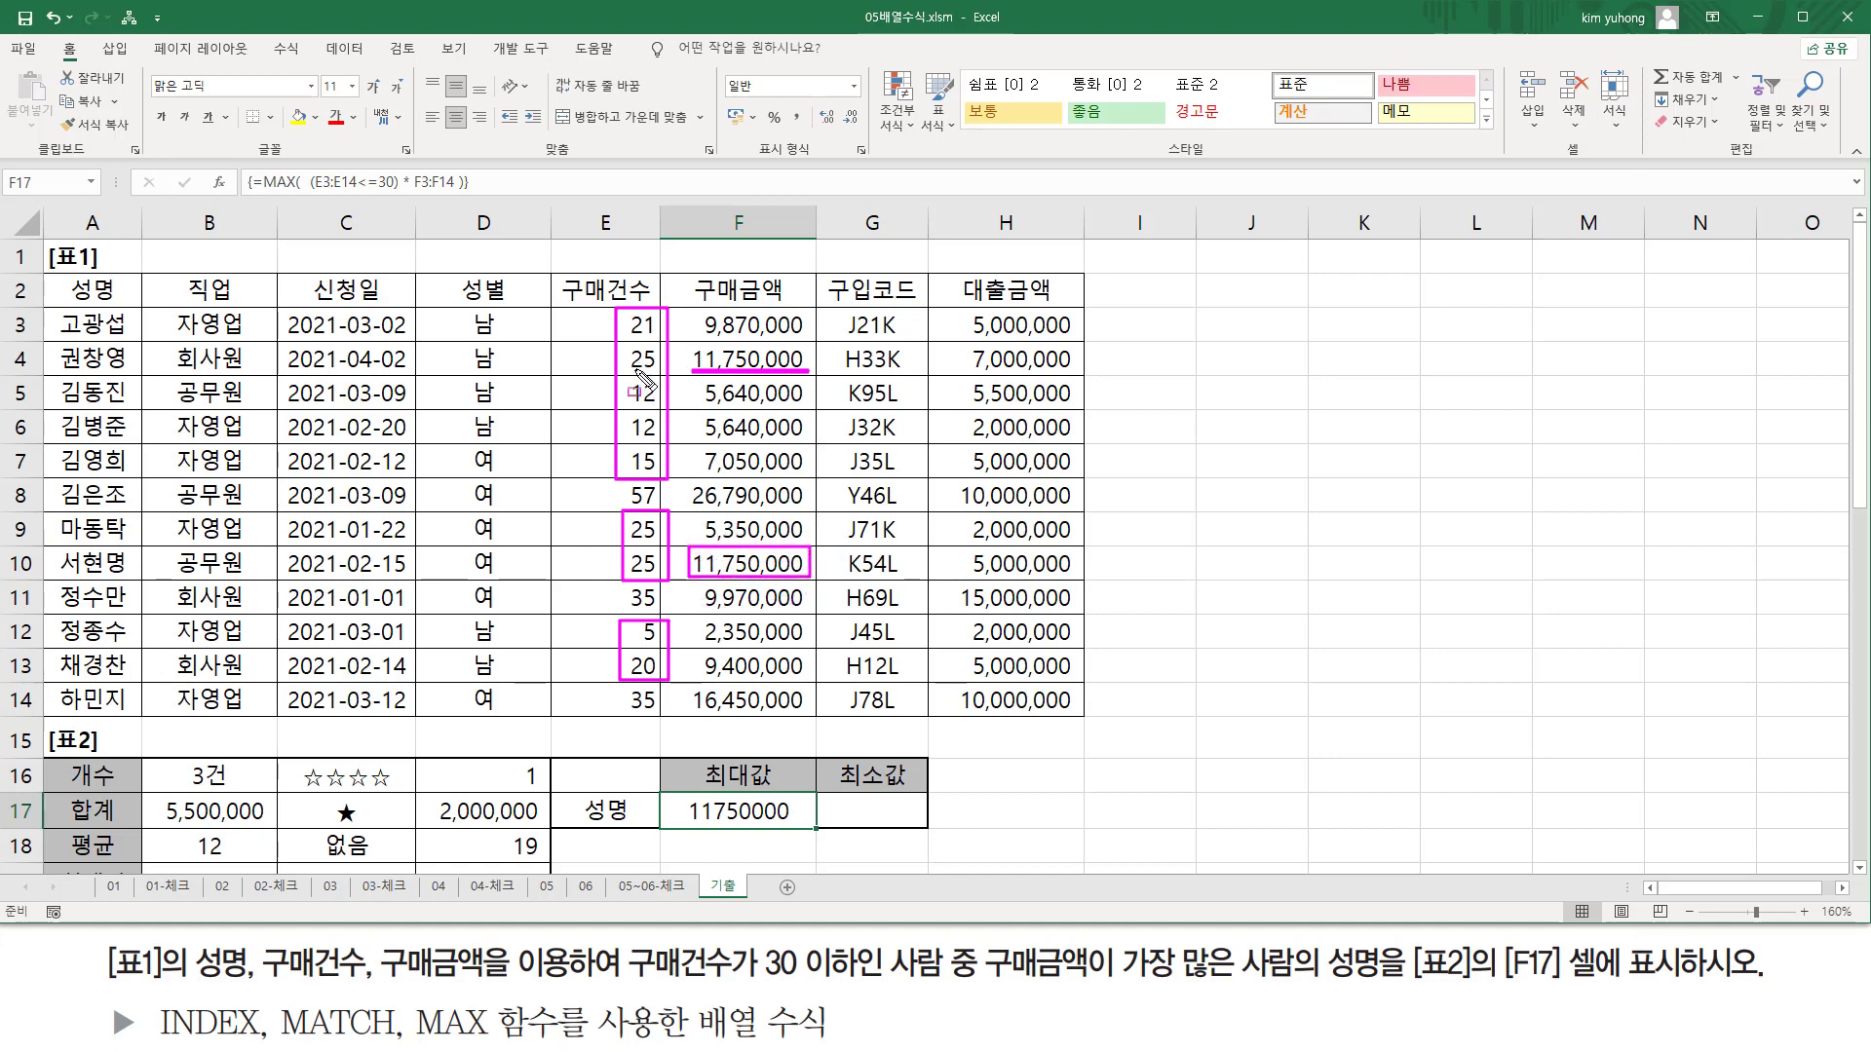
pyautogui.moveTo(688, 370); pyautogui.dragTo(809, 377)
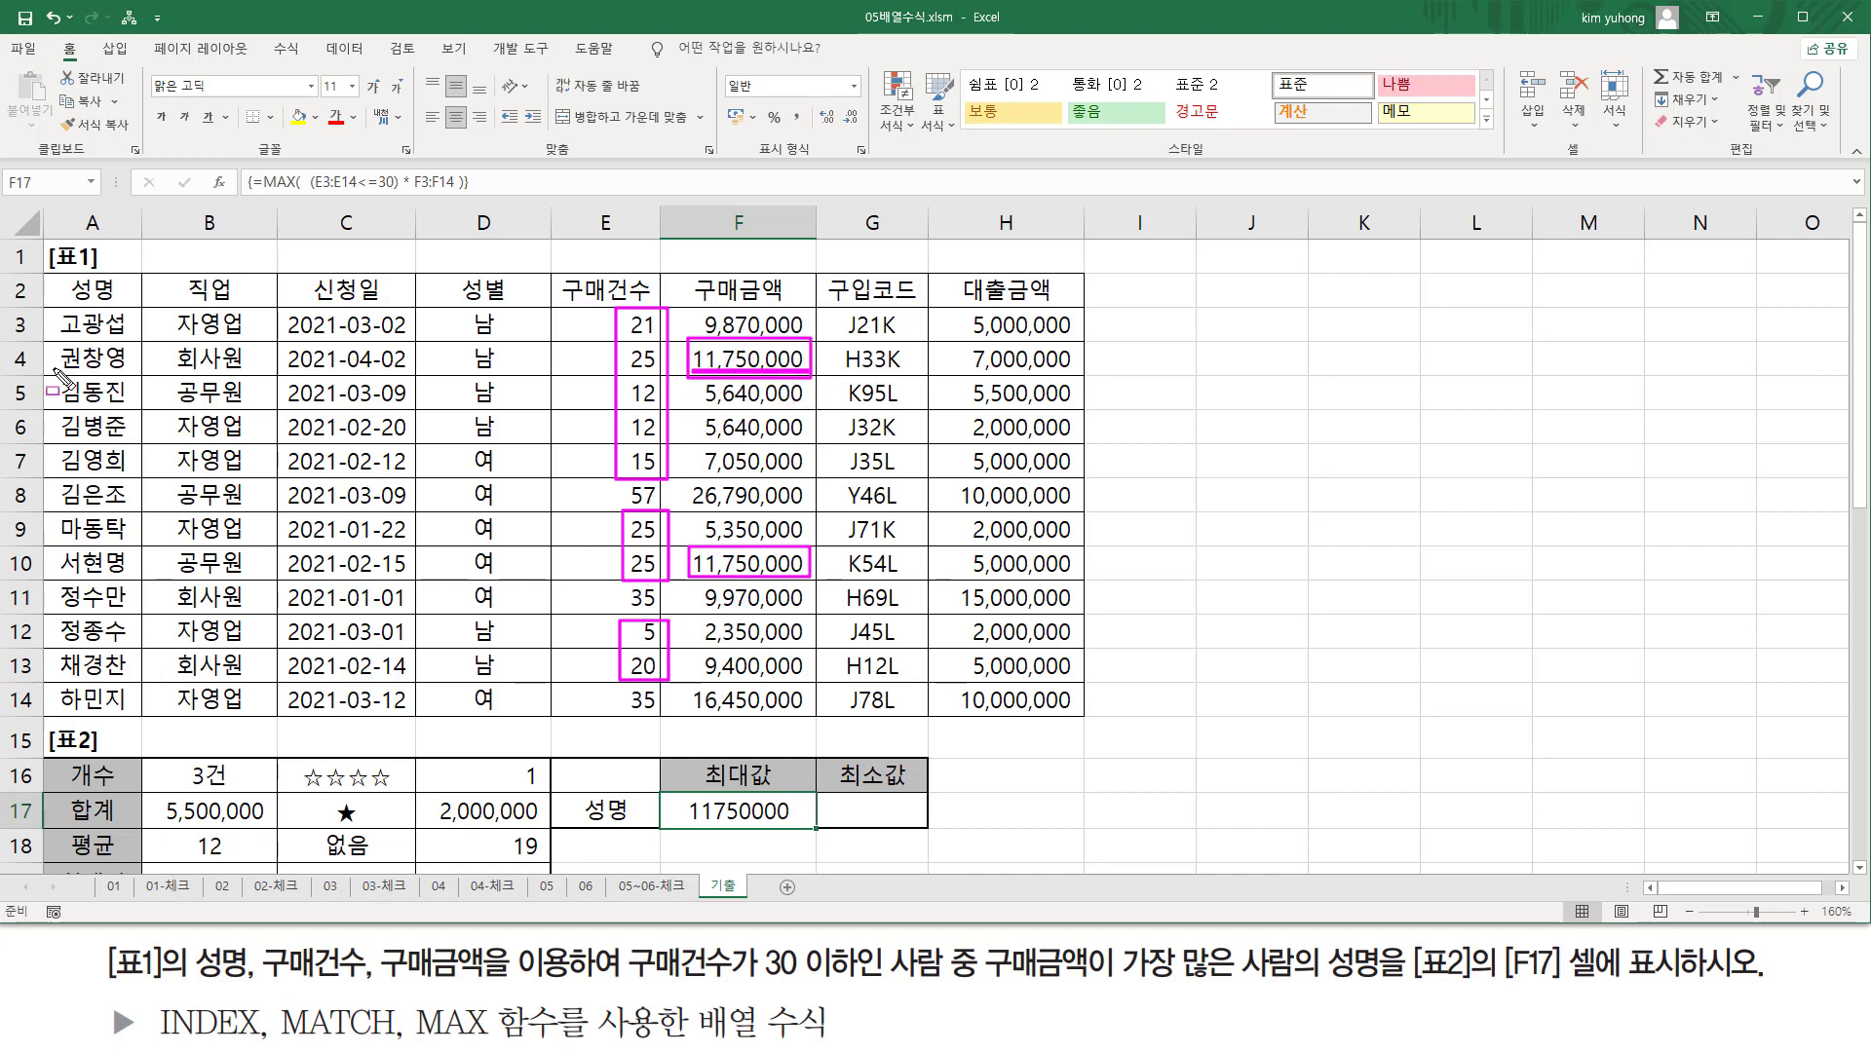
pyautogui.moveTo(55, 370); pyautogui.dragTo(127, 369)
pyautogui.moveTo(57, 575); pyautogui.dragTo(136, 576)
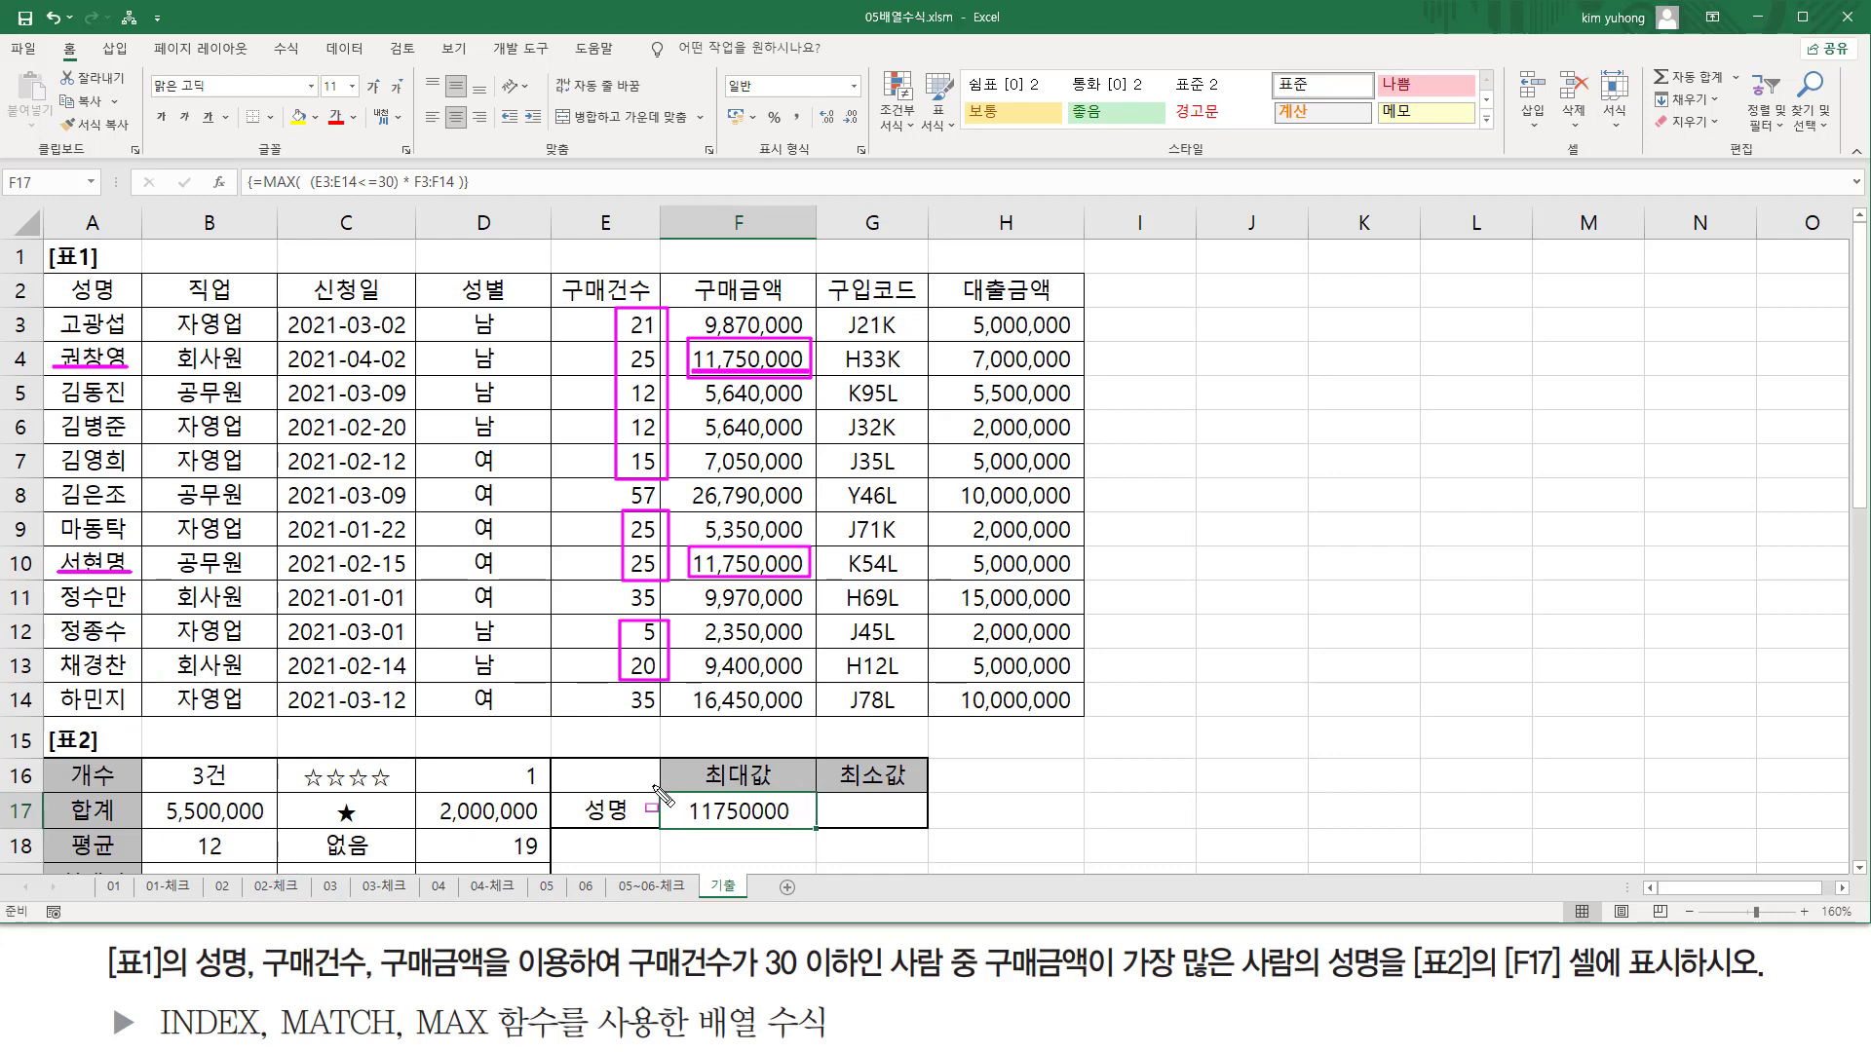
# - Wrap the MAX expression in F17 in a MATCH function as its lookup value, followed by an argument separator
pyautogui.doubleClick(716, 813)
pyautogui.moveTo(594, 811); pyautogui.dragTo(903, 810)
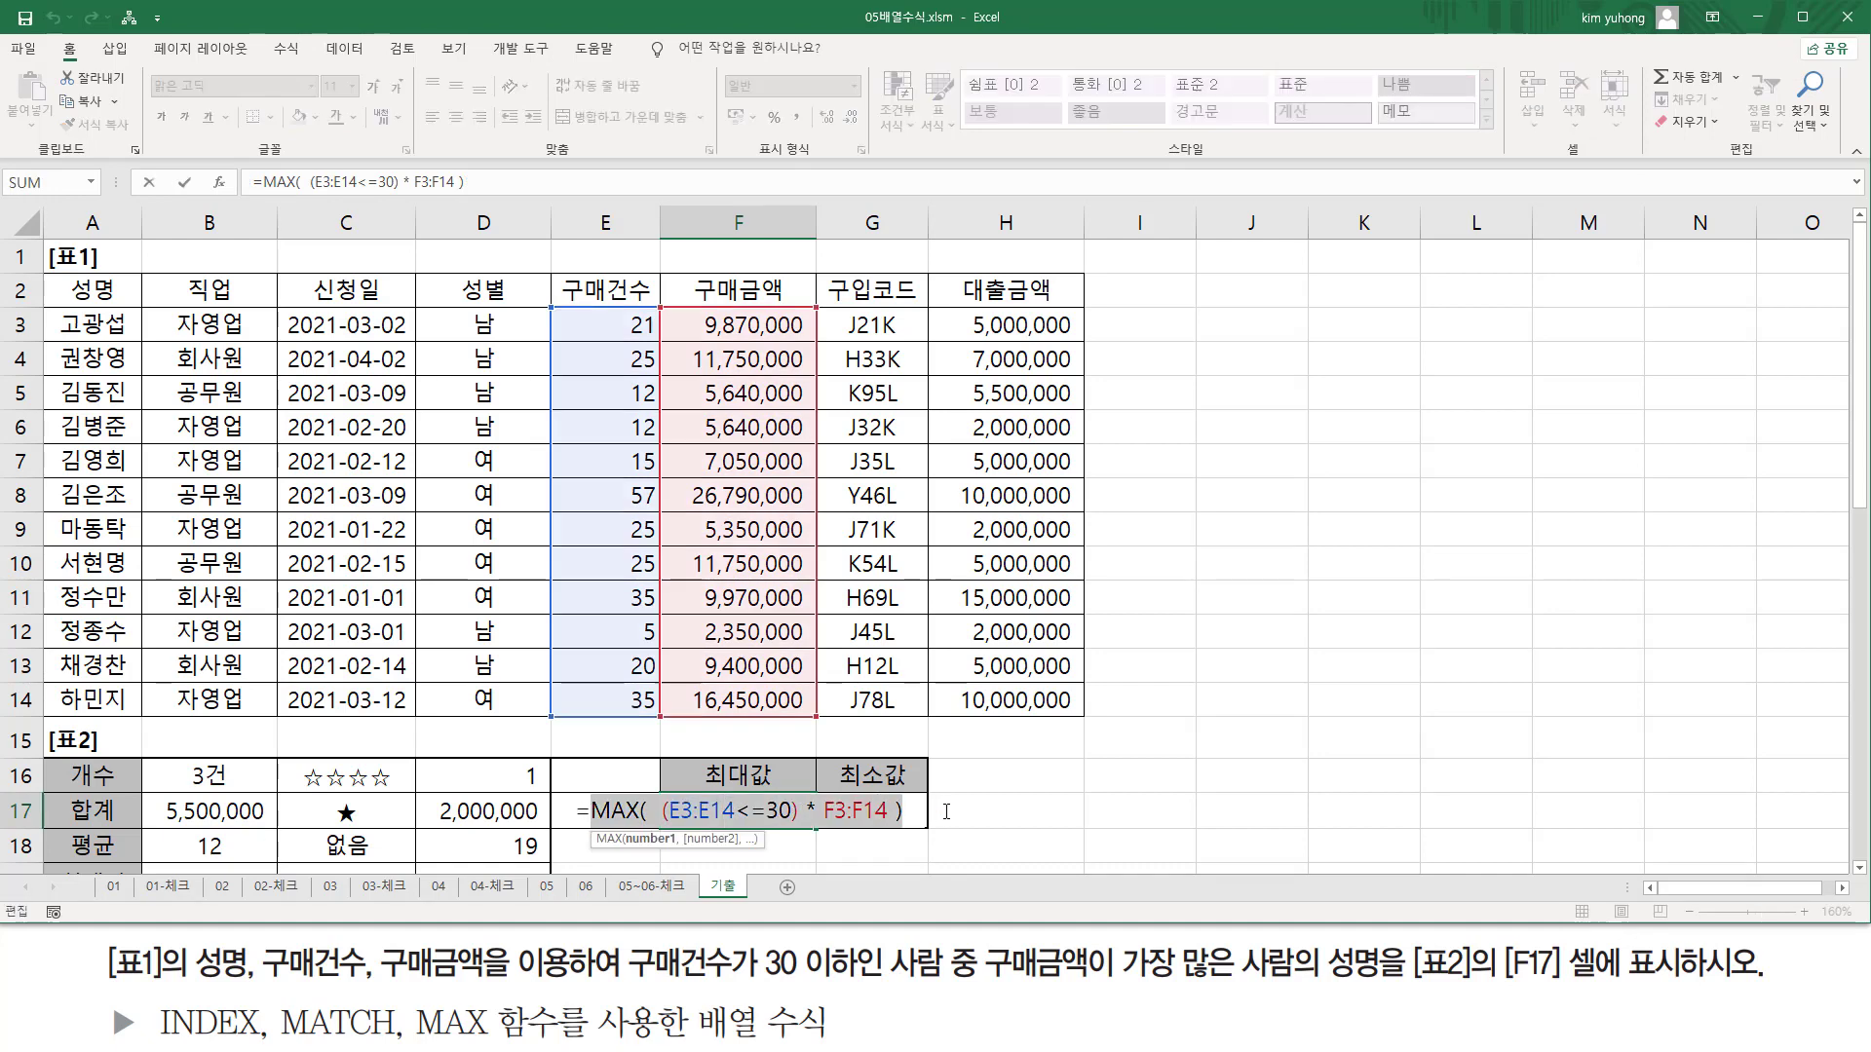
pyautogui.press('Delete')
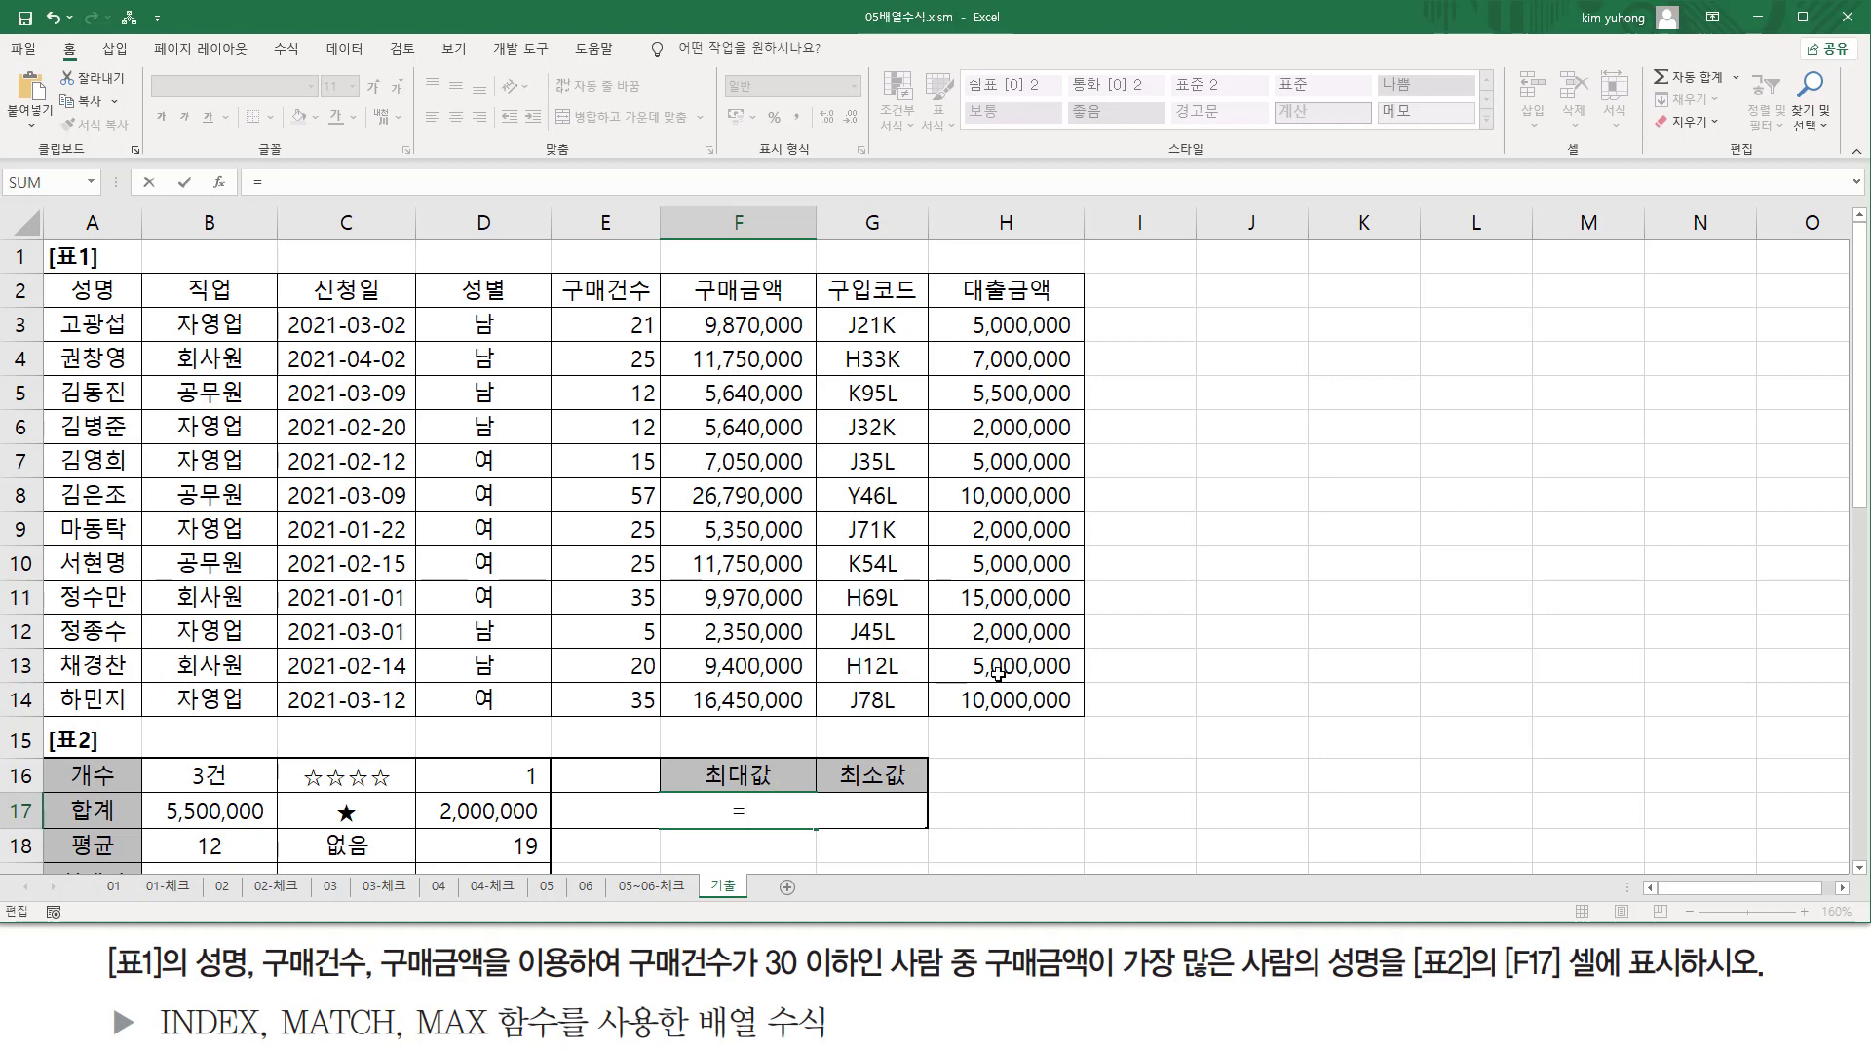
pyautogui.write('ma')
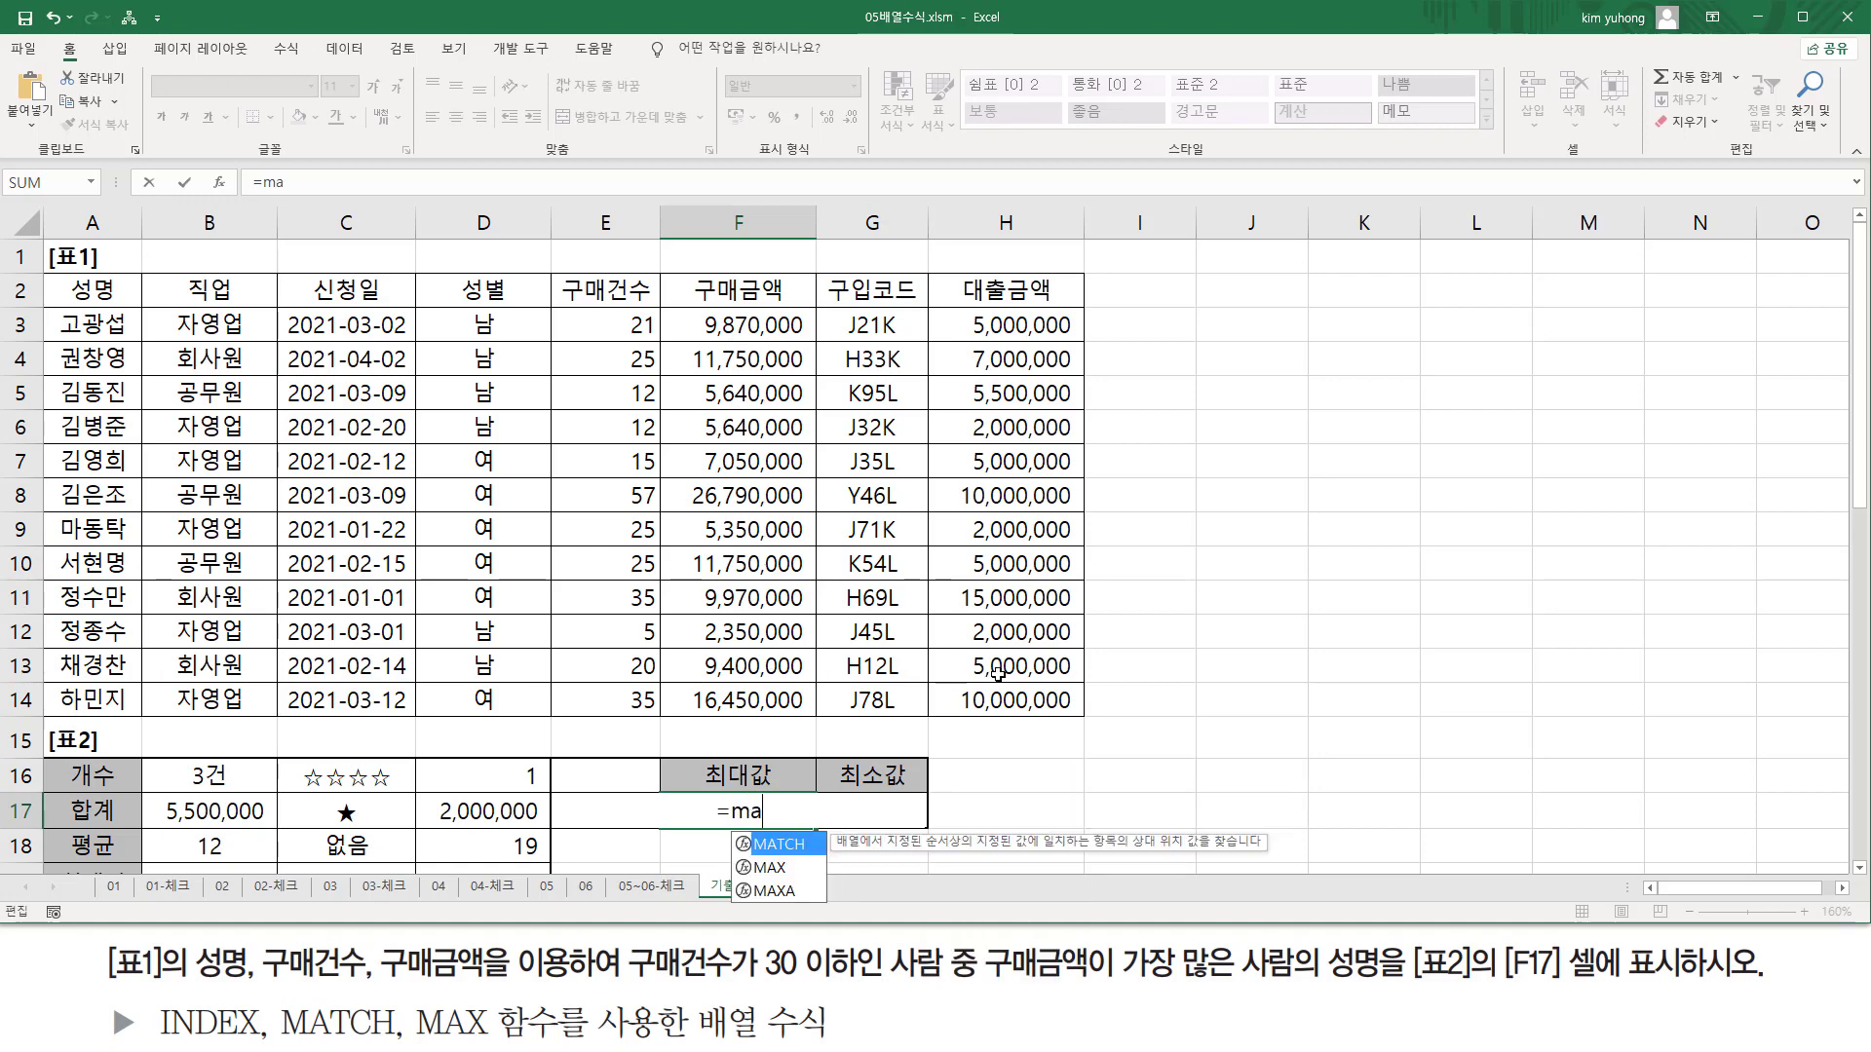
pyautogui.press('Tab')
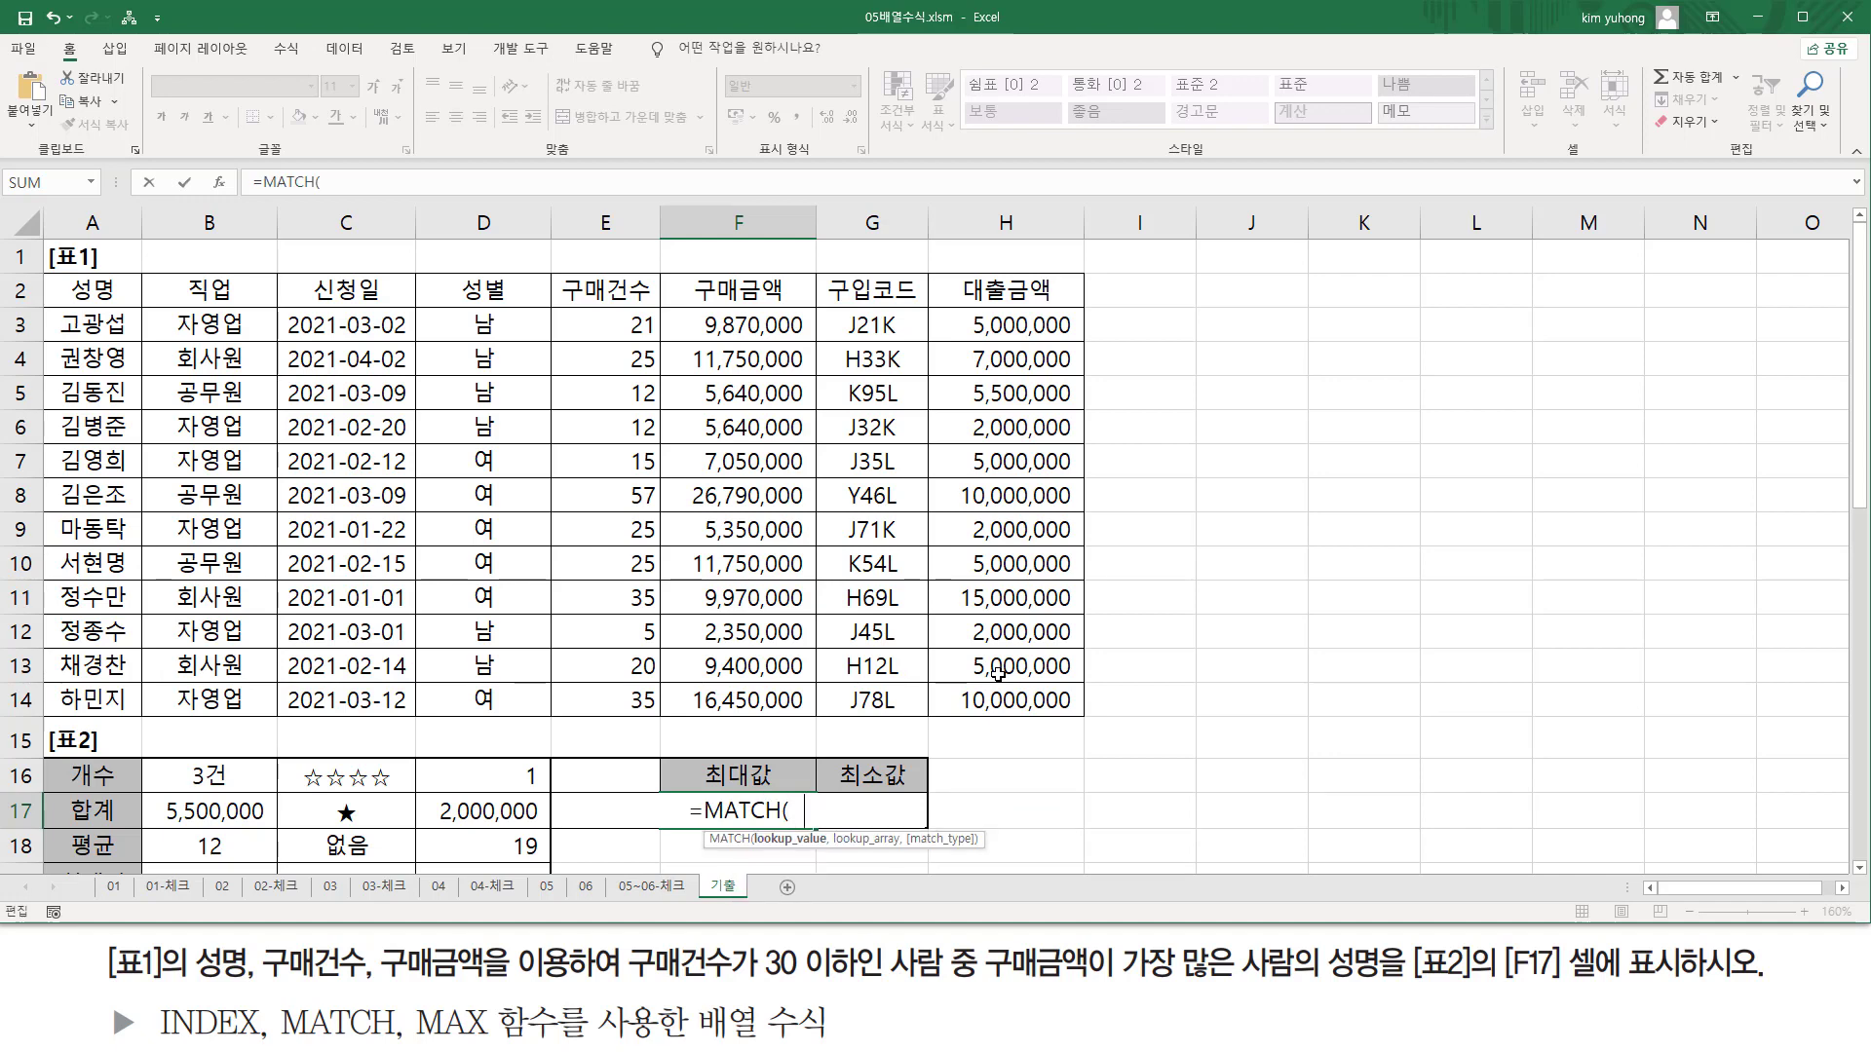
pyautogui.write('MAX(  (E3:E14<=30) * F3:F14 )')
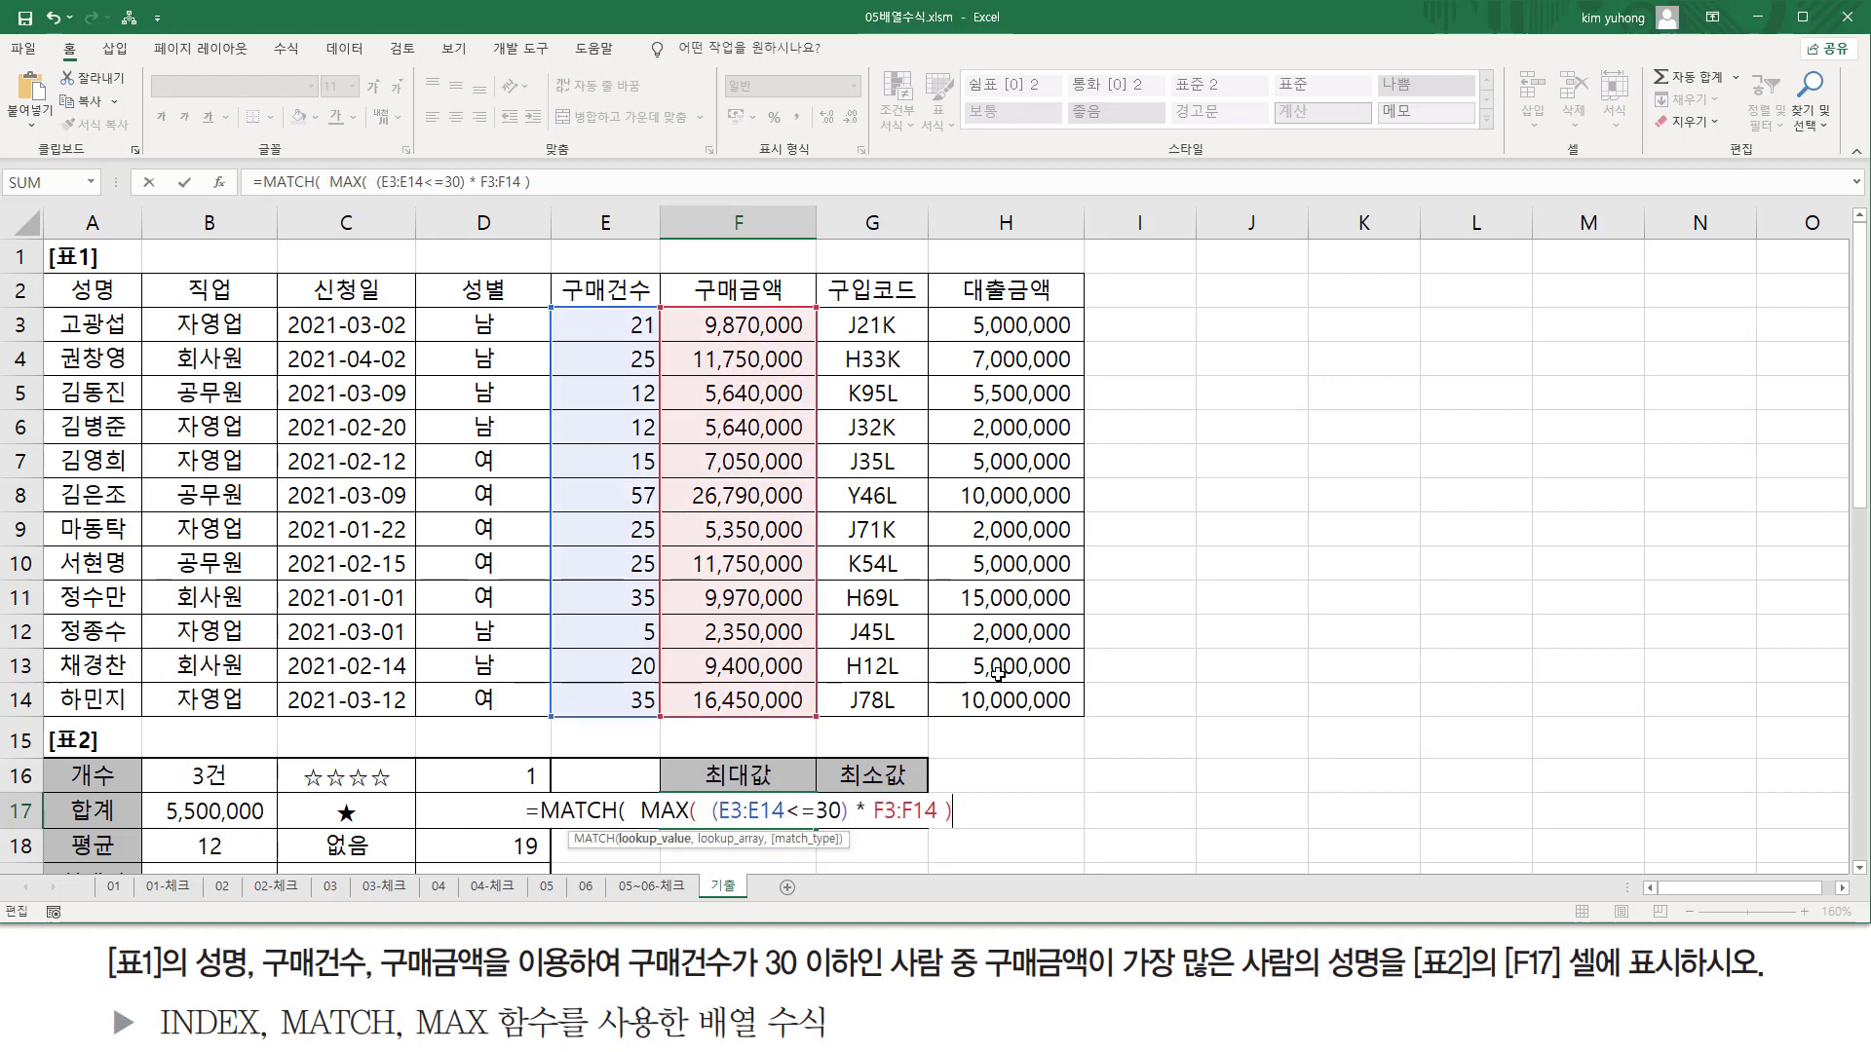
pyautogui.write(' ,')
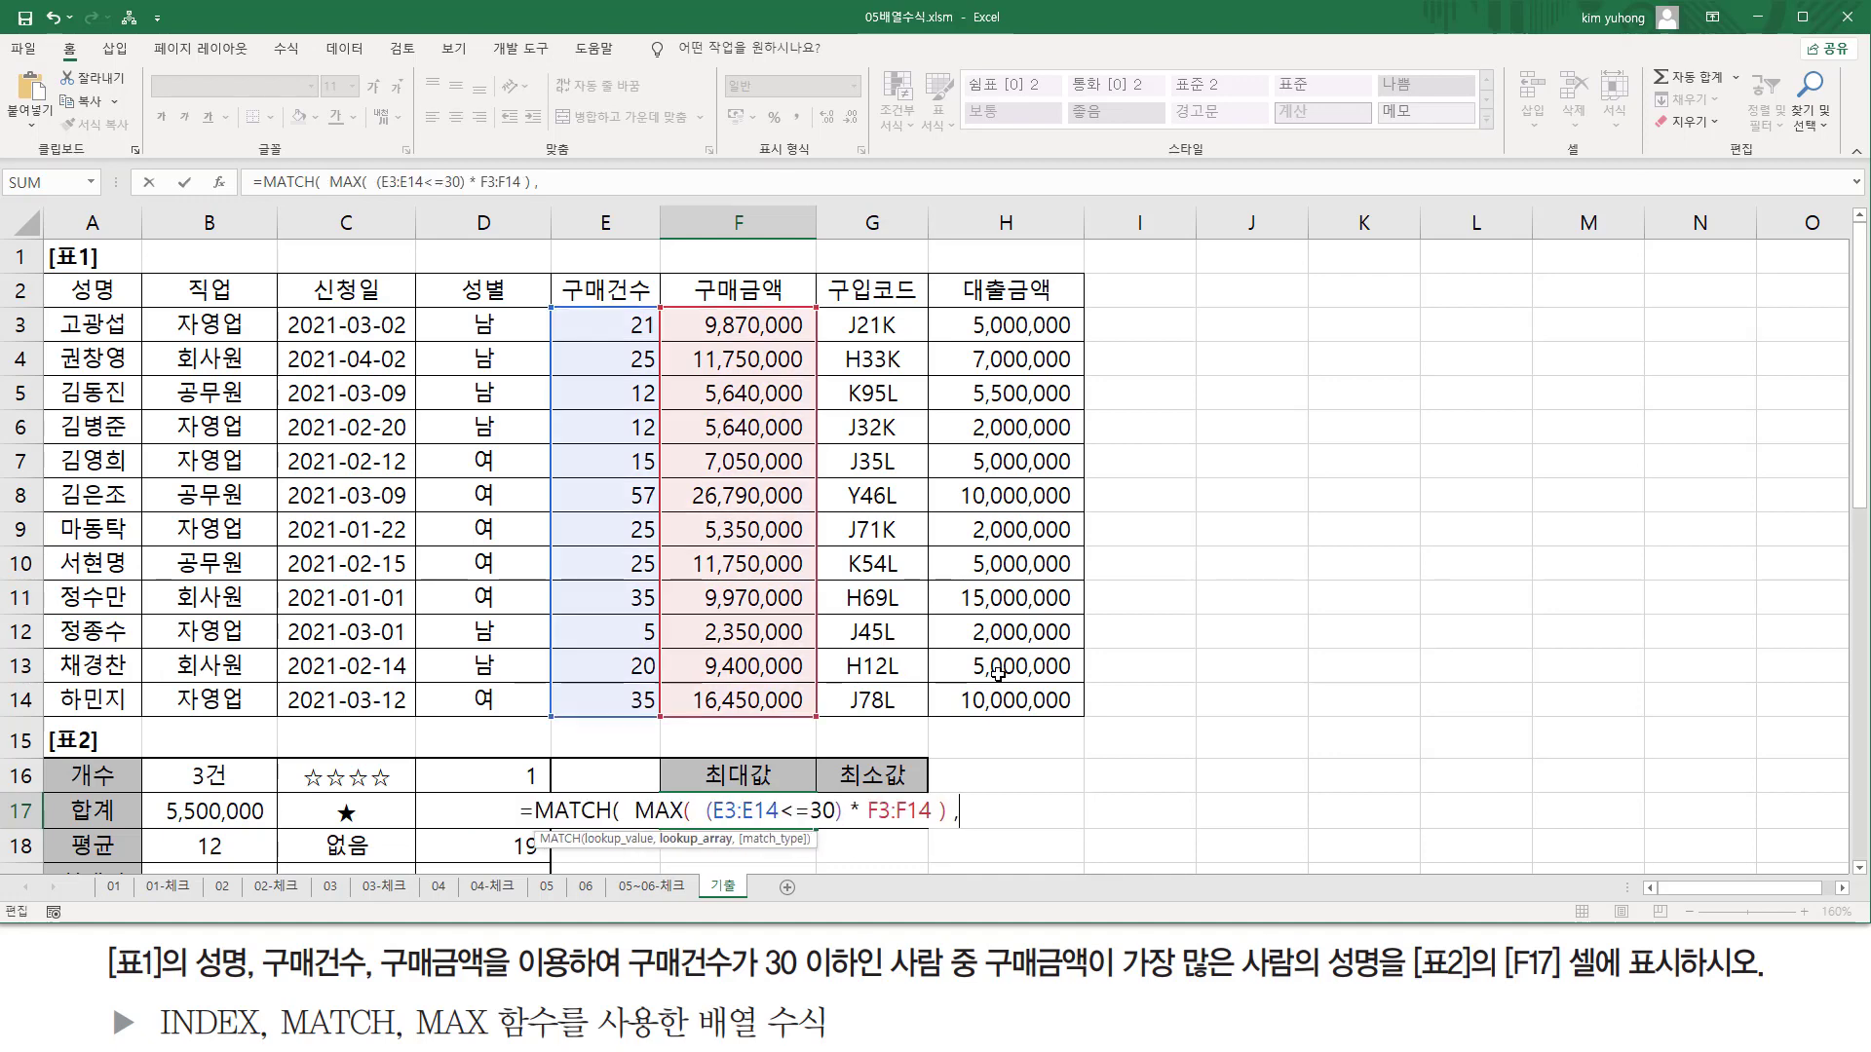
# - Copy (E3:E14<=30) * F3:F14 from inside the MAX function into MATCH as its lookup array
pyautogui.click(711, 814)
pyautogui.moveTo(708, 811); pyautogui.dragTo(941, 811)
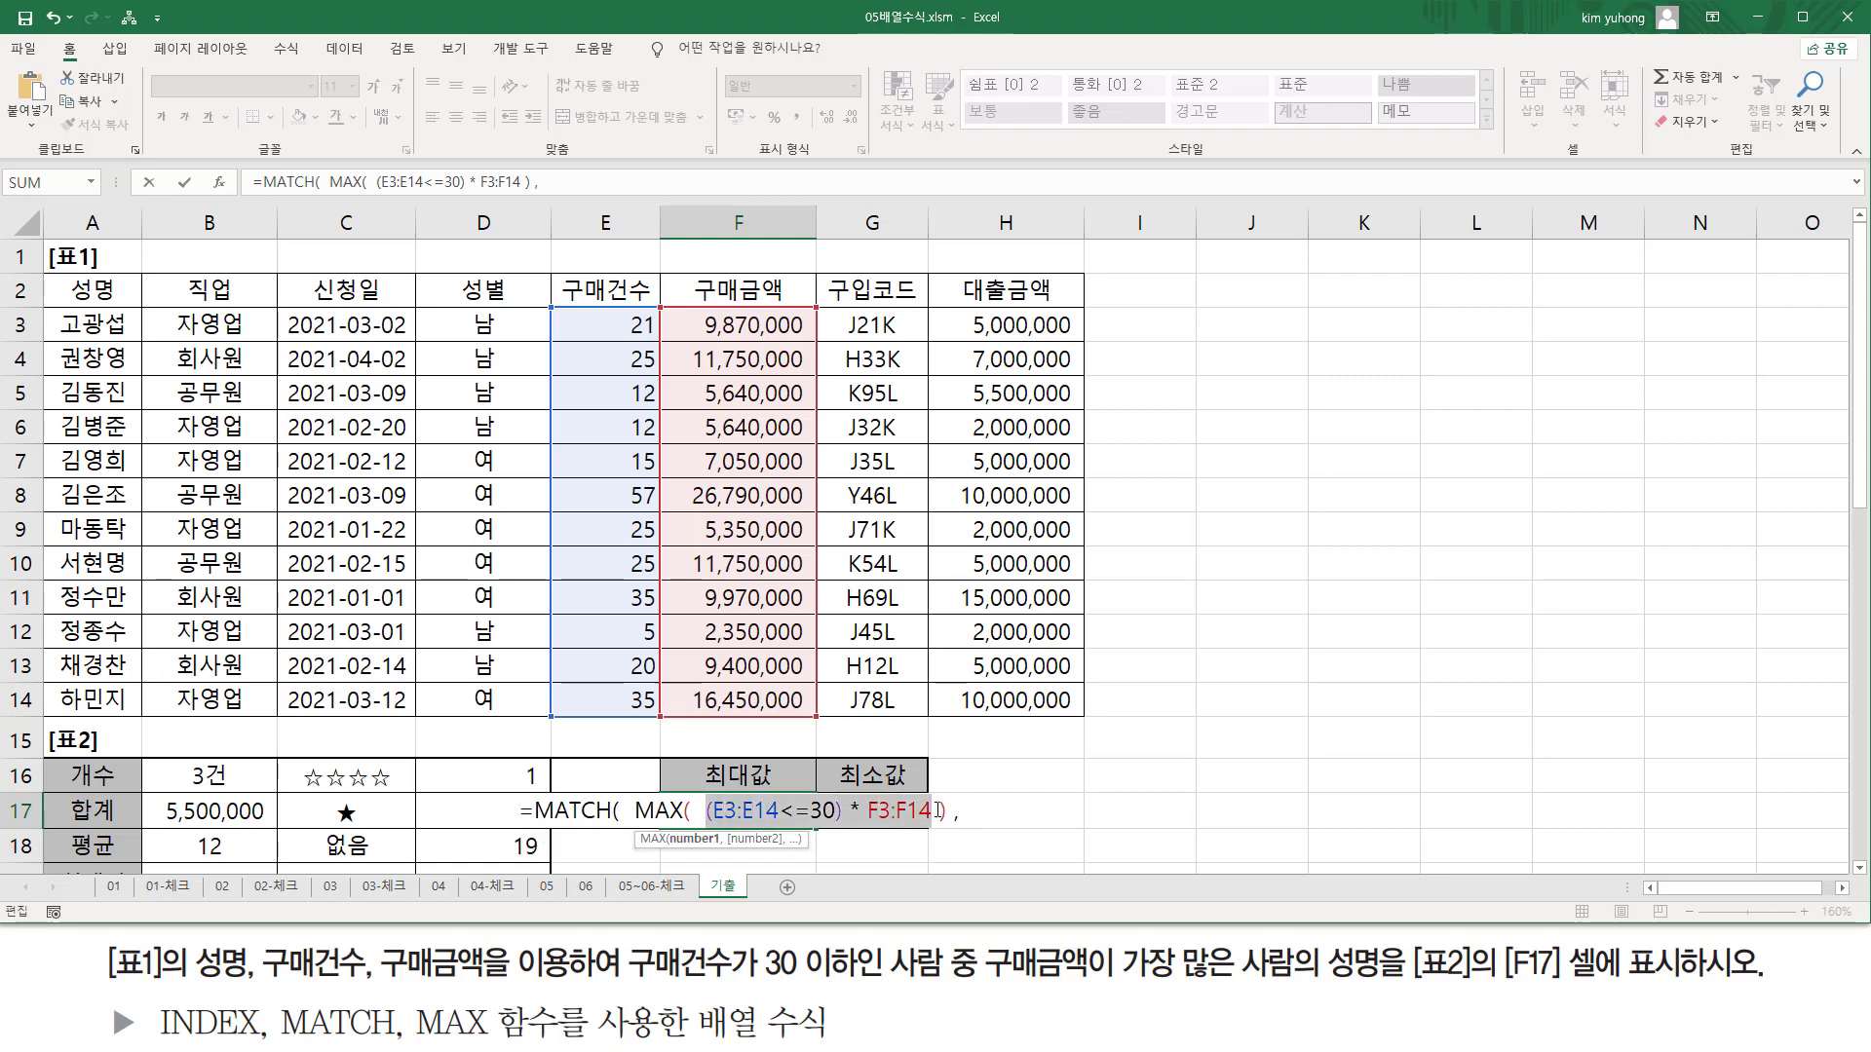
pyautogui.hotkey('ctrl', 'c')
pyautogui.click(988, 811)
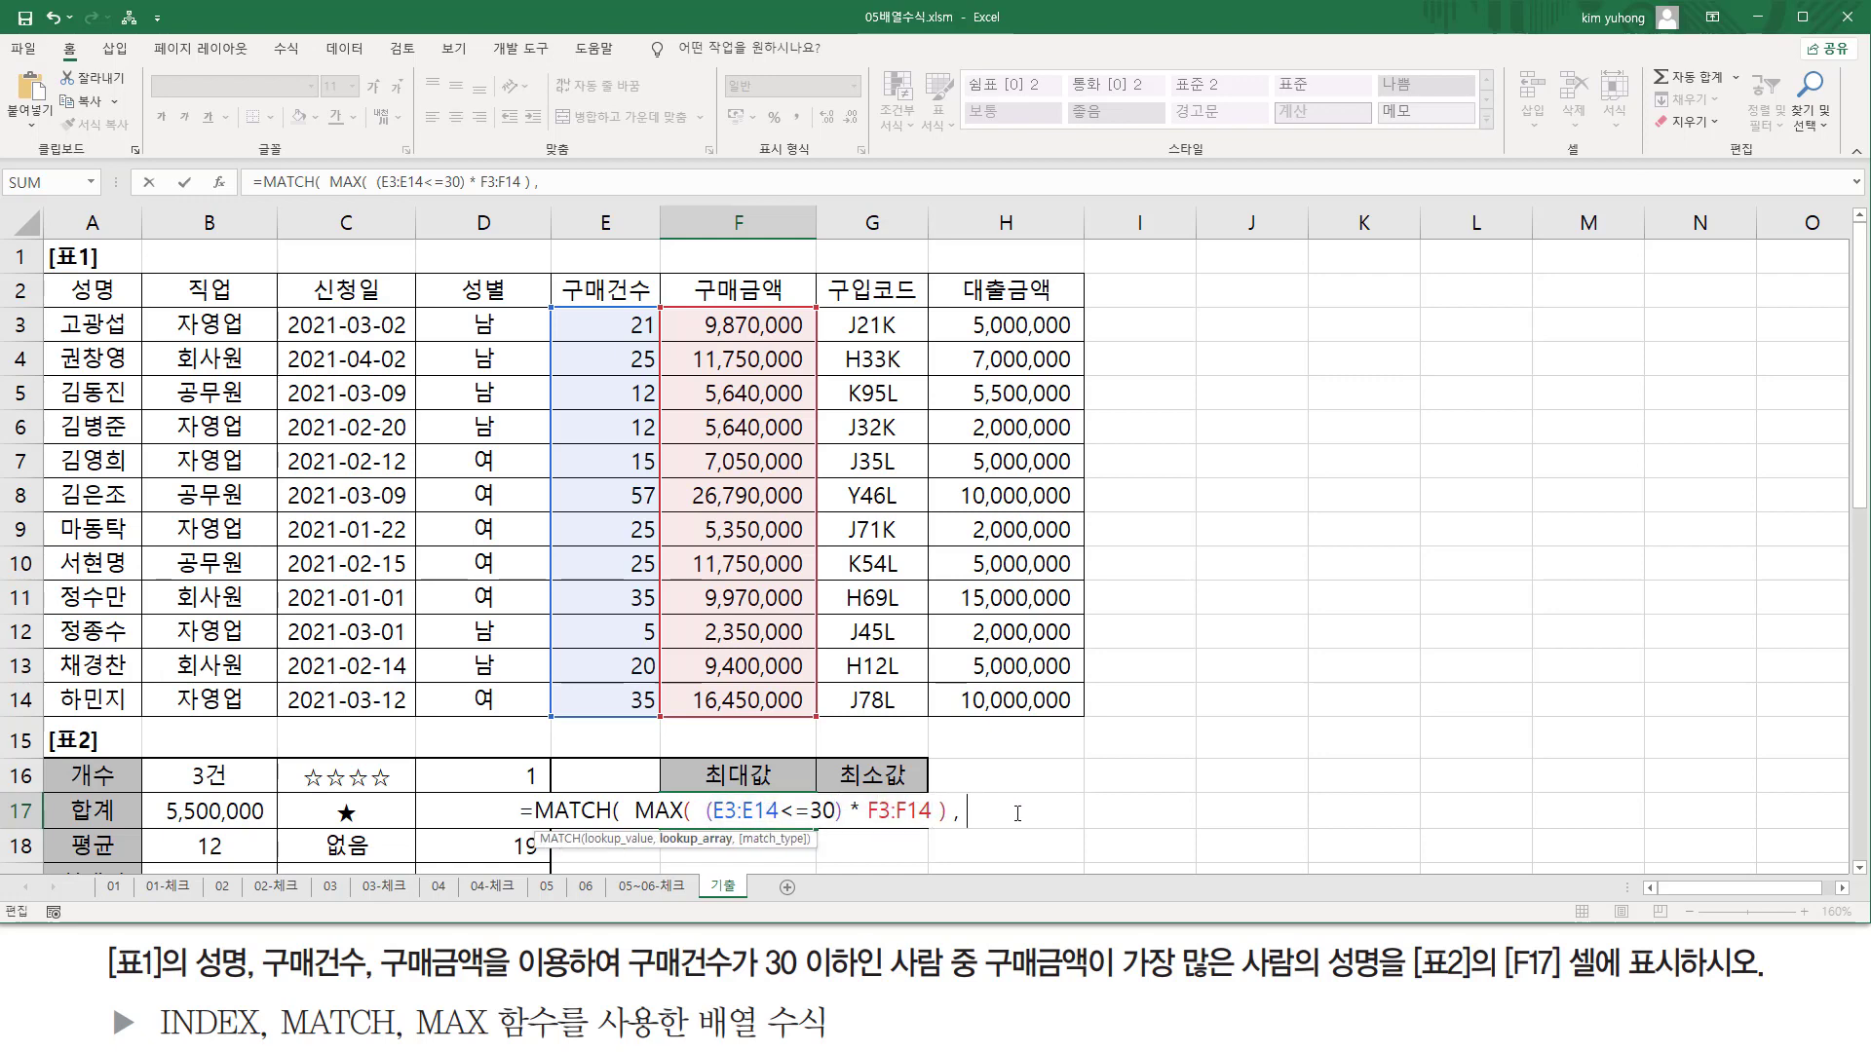
pyautogui.hotkey('ctrl', 'v')
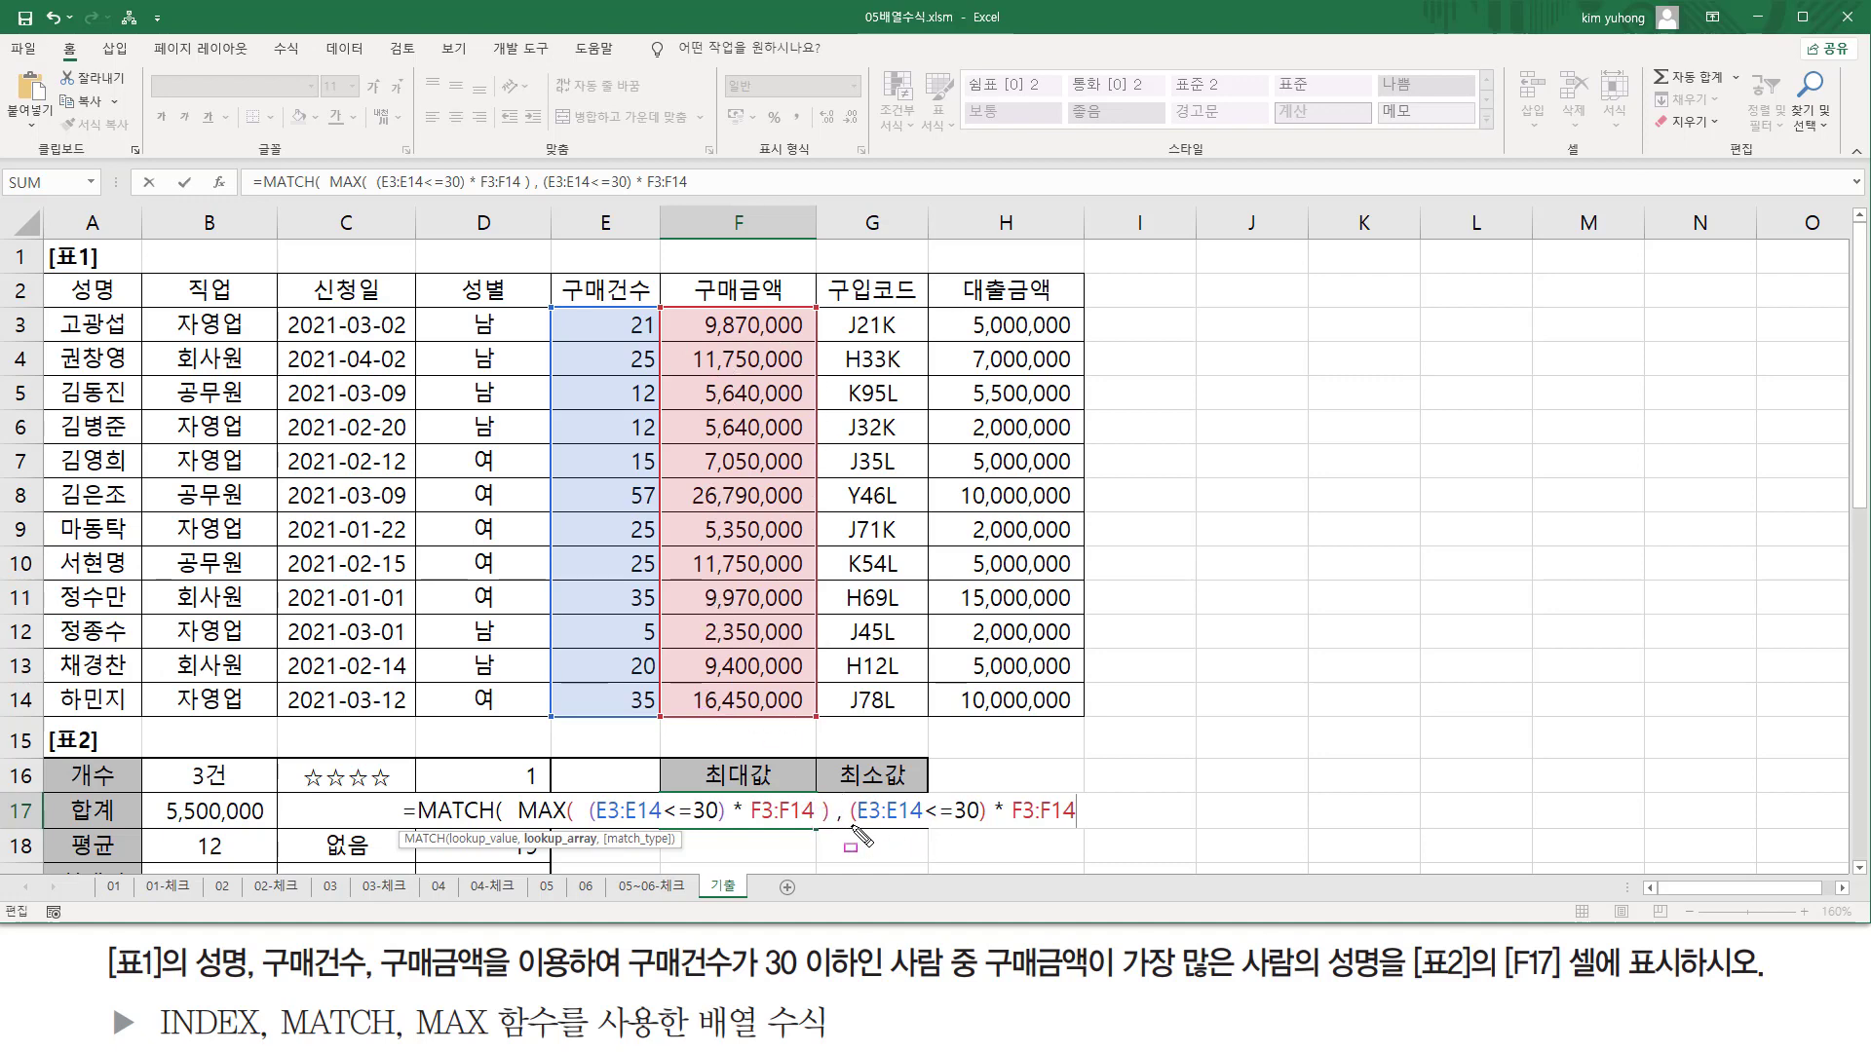
pyautogui.moveTo(863, 836)
pyautogui.mouseDown()
pyautogui.moveTo(1067, 835)
pyautogui.moveTo(1111, 797)
pyautogui.moveTo(1096, 796)
pyautogui.mouseUp()
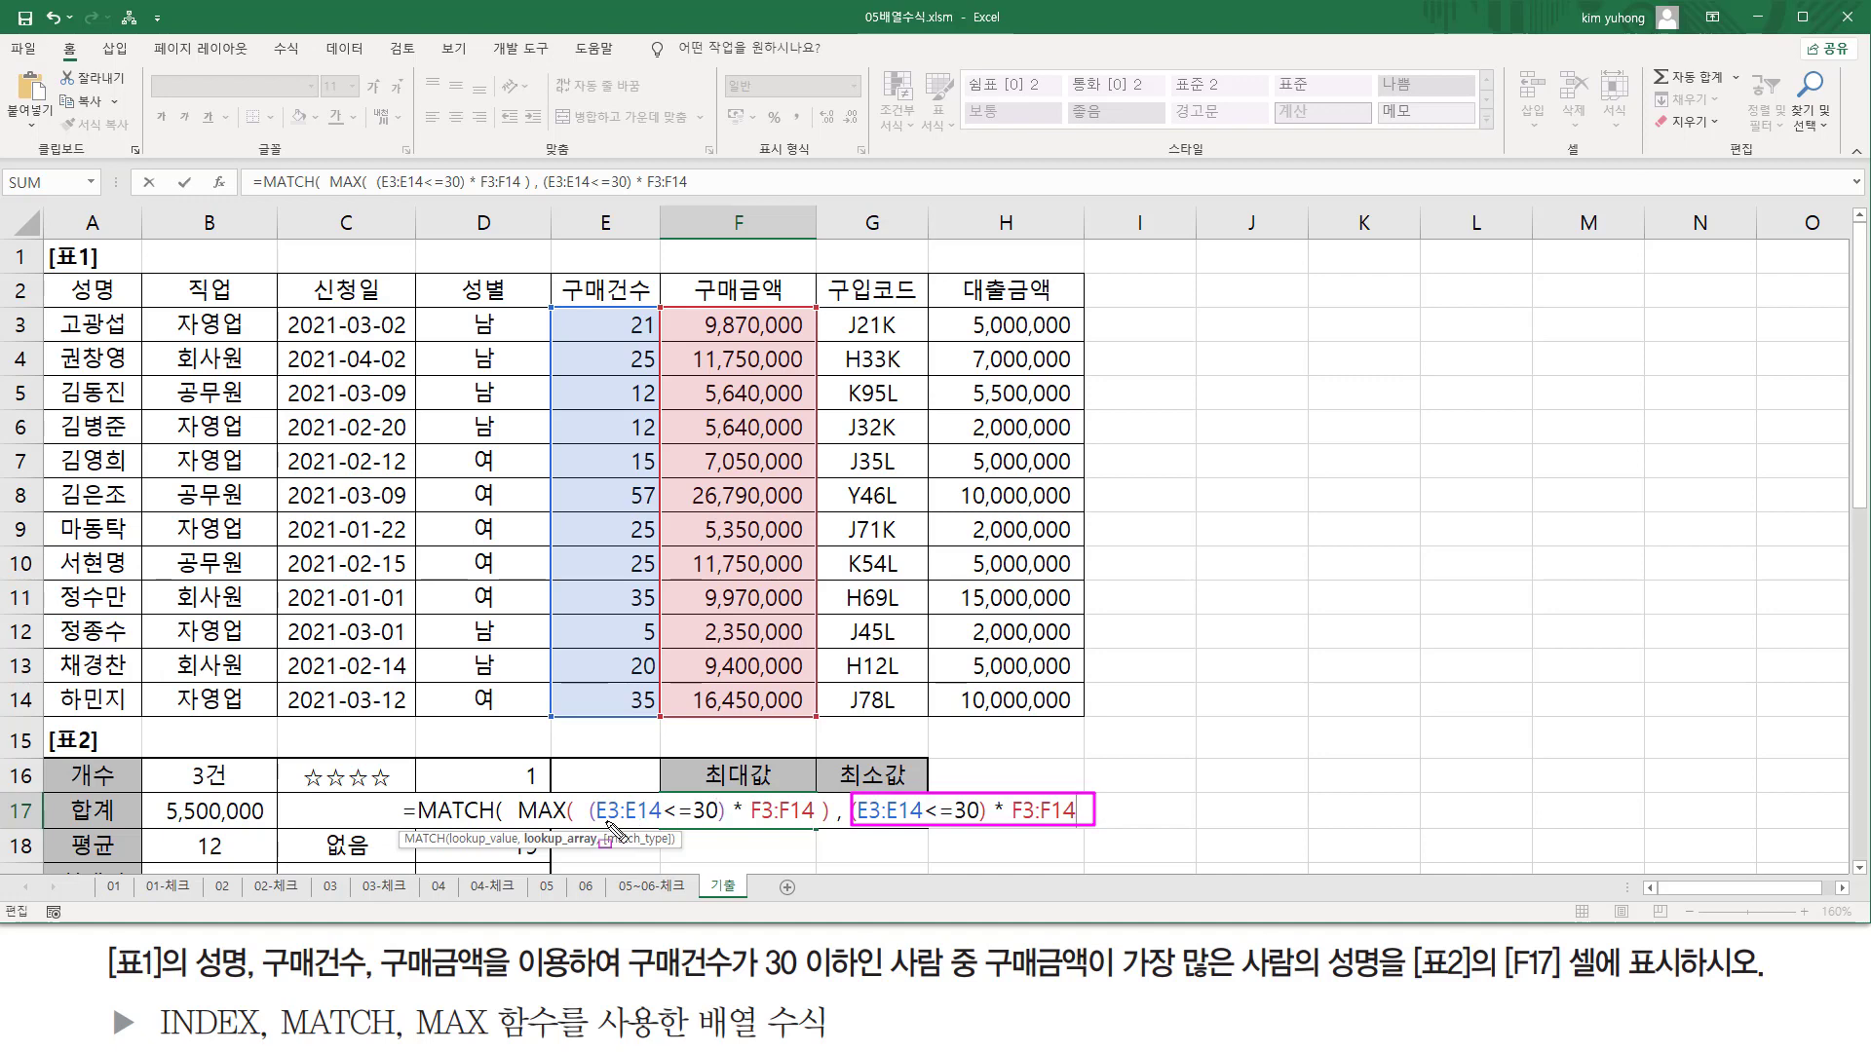
pyautogui.moveTo(590, 825); pyautogui.dragTo(718, 823)
pyautogui.moveTo(823, 828); pyautogui.dragTo(821, 828)
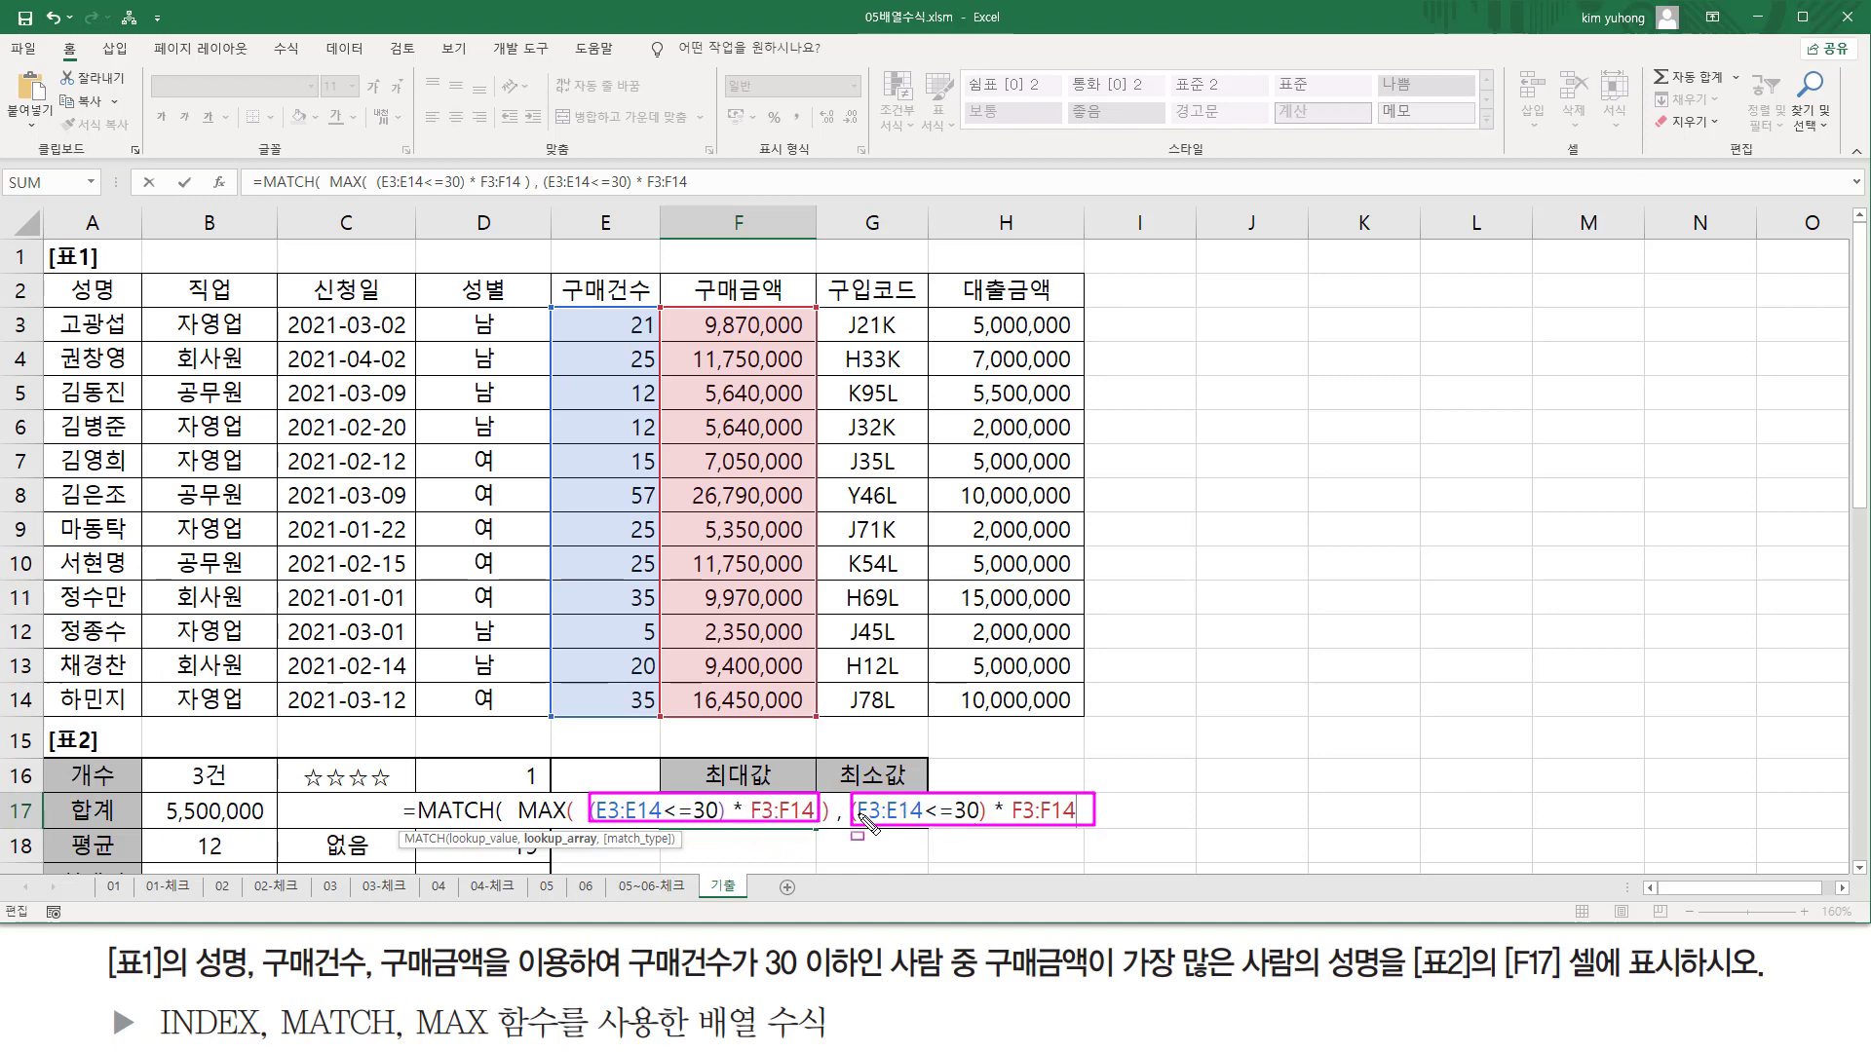
pyautogui.press('Escape')
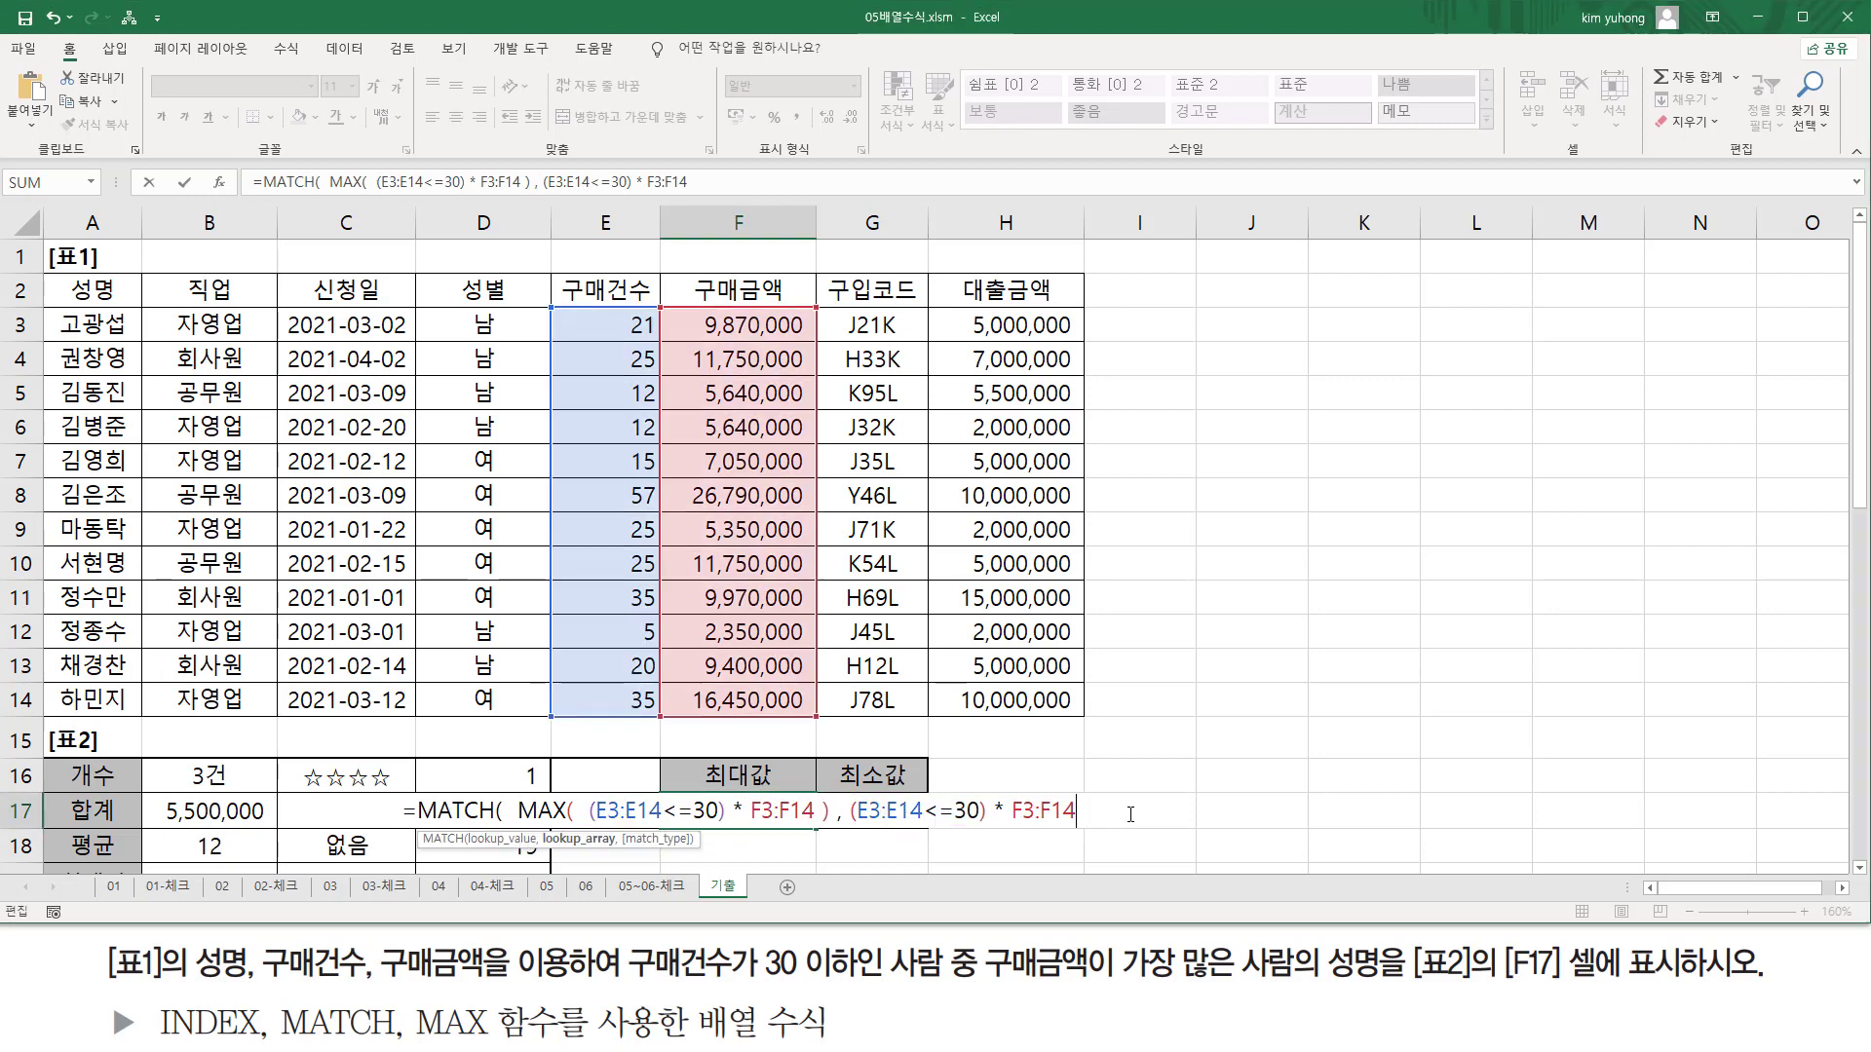
# - Complete the MATCH function in F17 with match type 0 for an exact match and enter it as an array formula
pyautogui.write(', ')
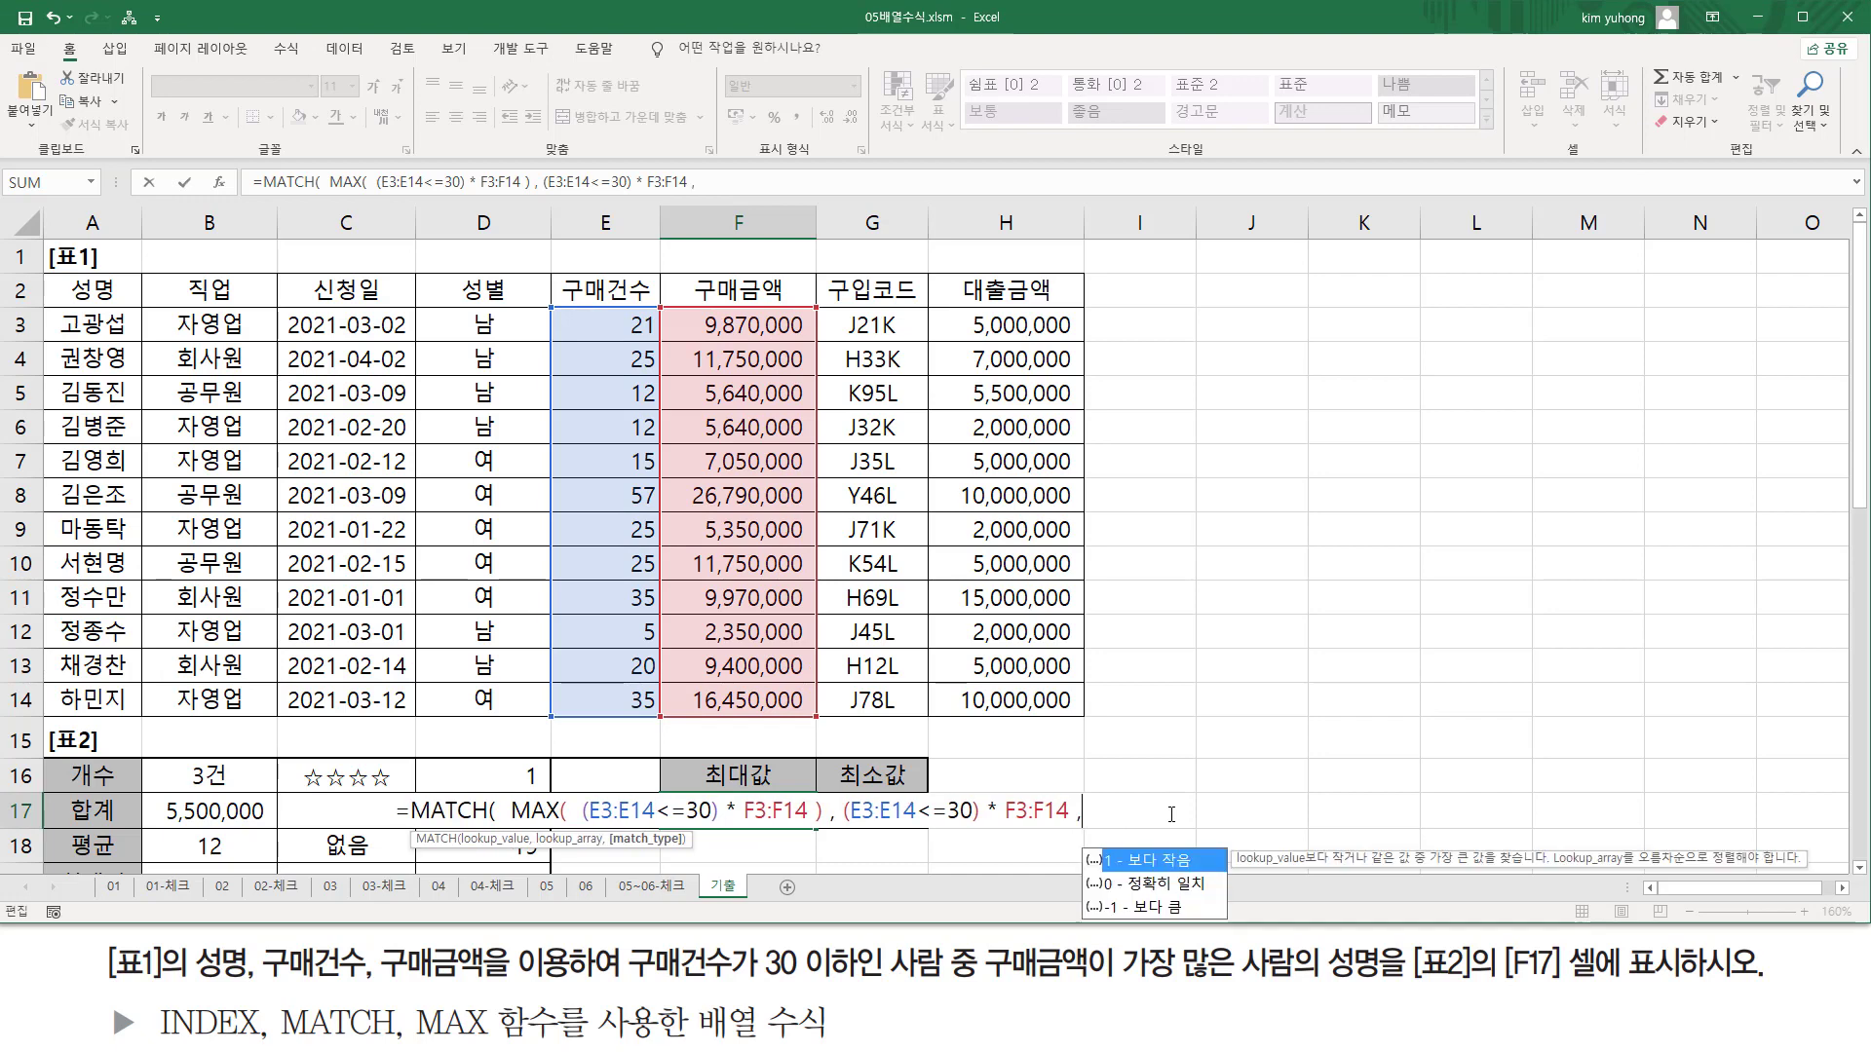
pyautogui.write('0')
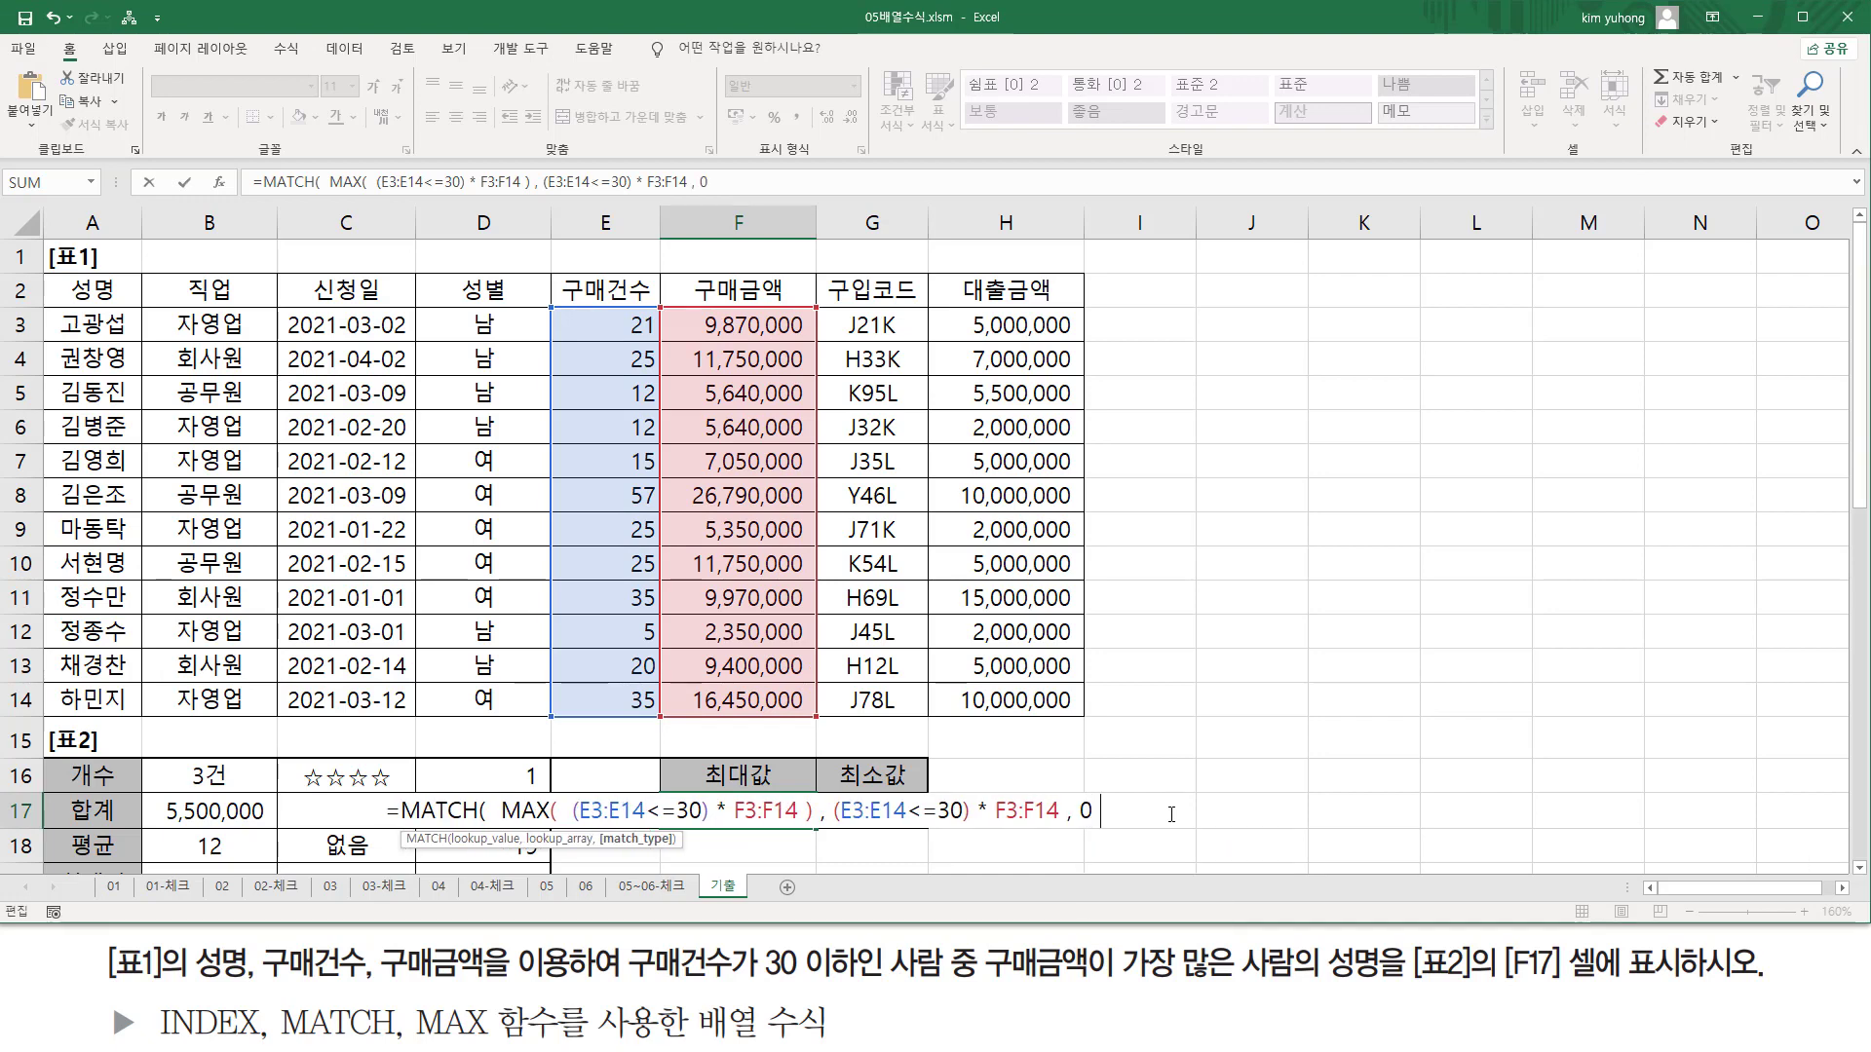
pyautogui.write(' )')
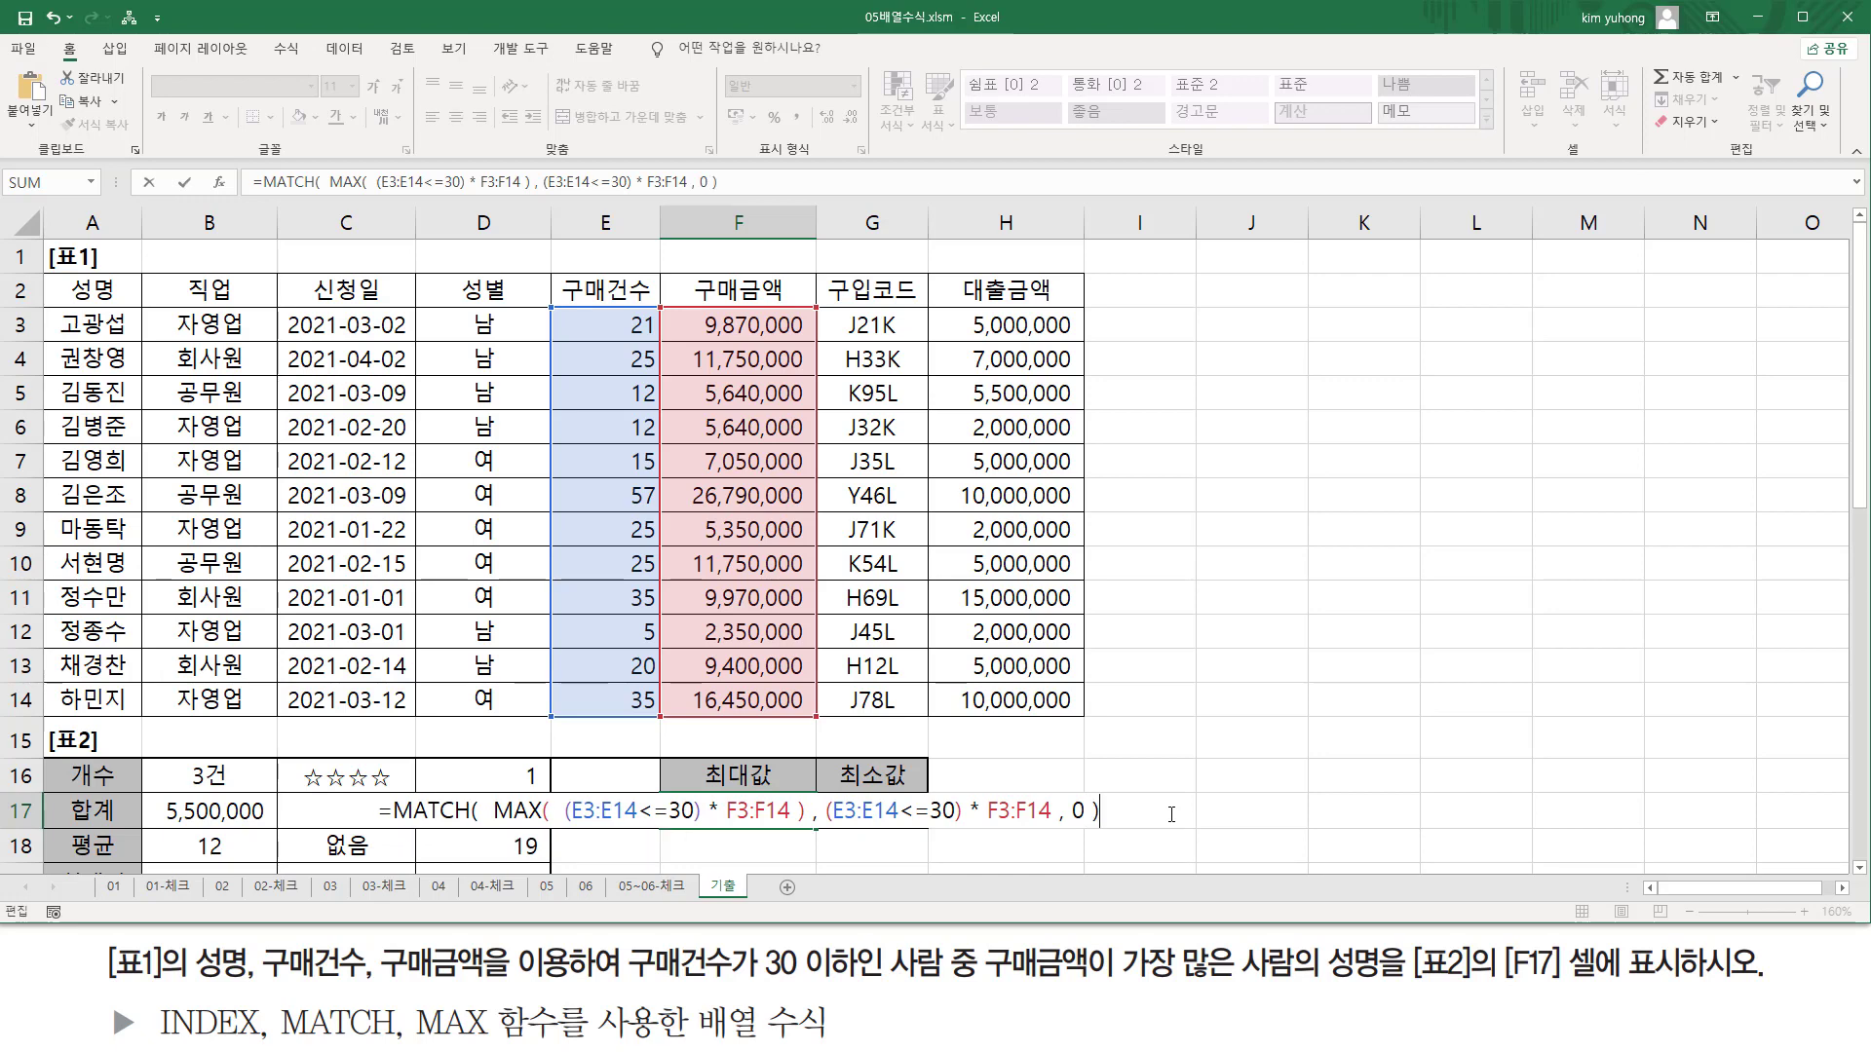
pyautogui.hotkey('ctrl', 'shift', 'Return')
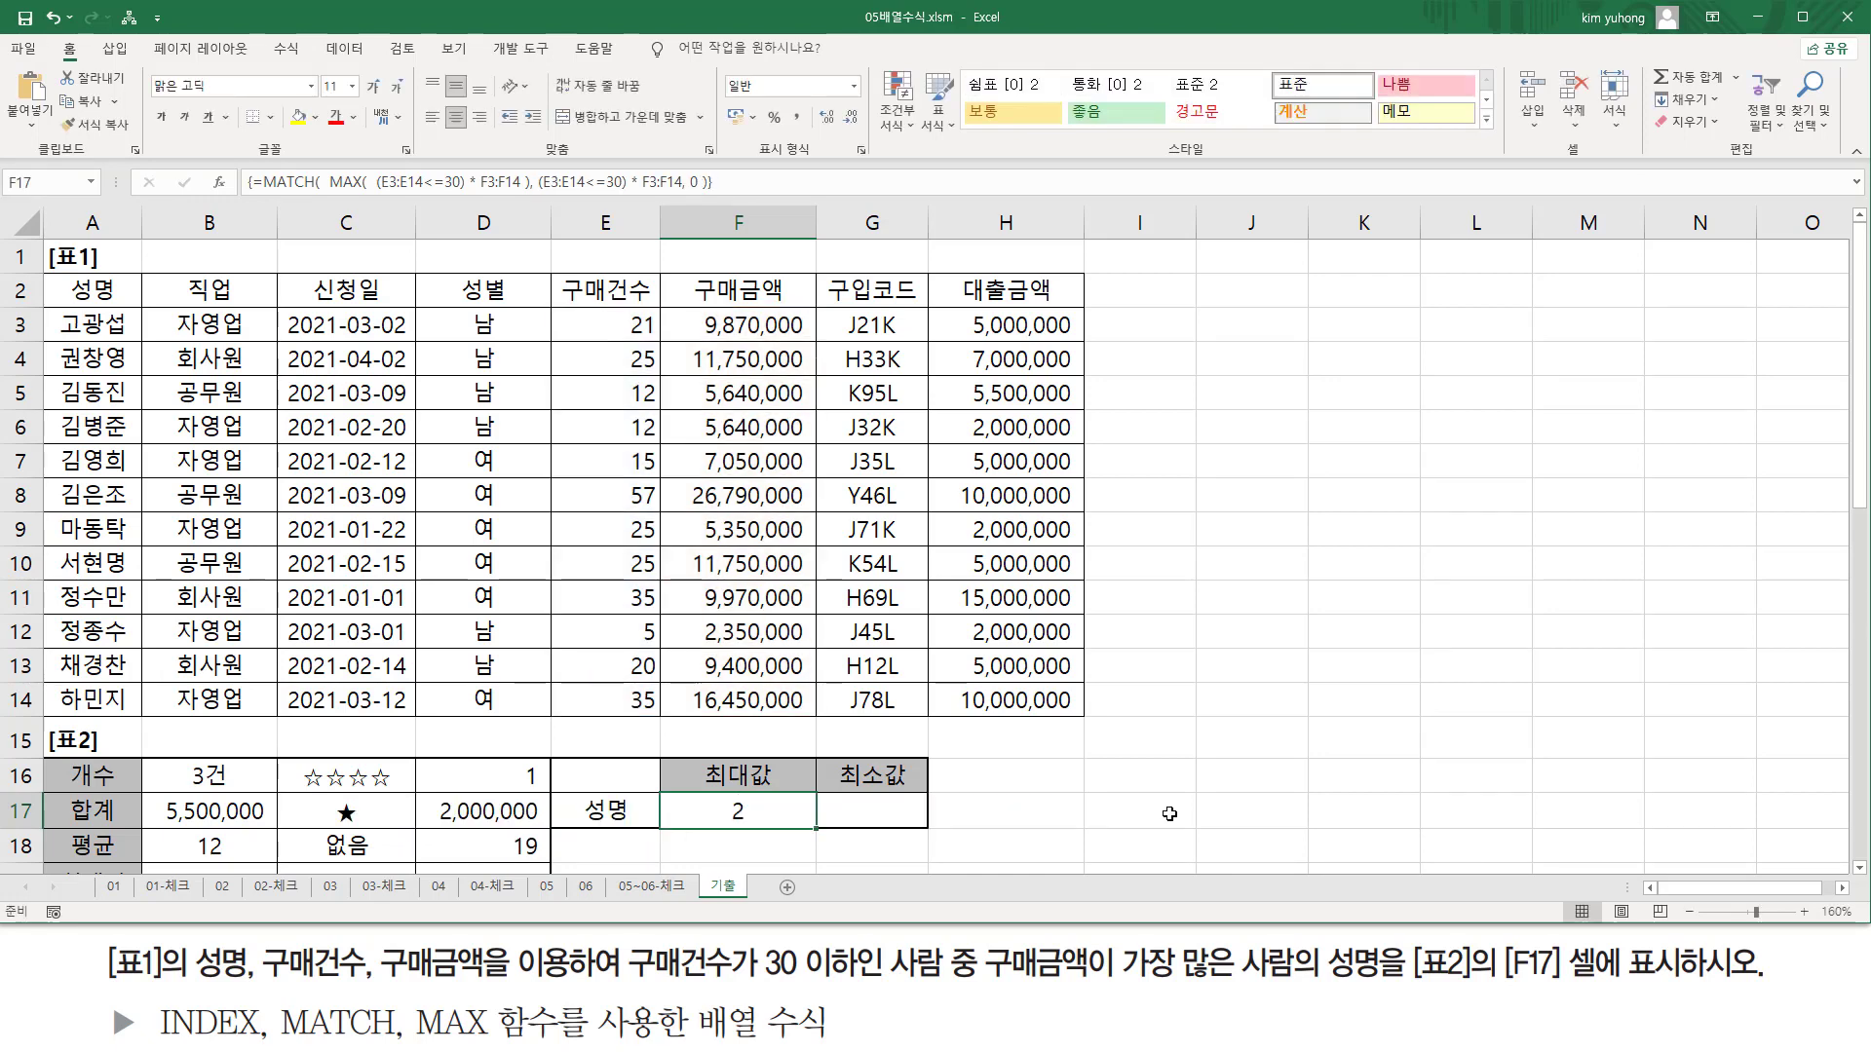
pyautogui.moveTo(670, 349); pyautogui.dragTo(808, 365)
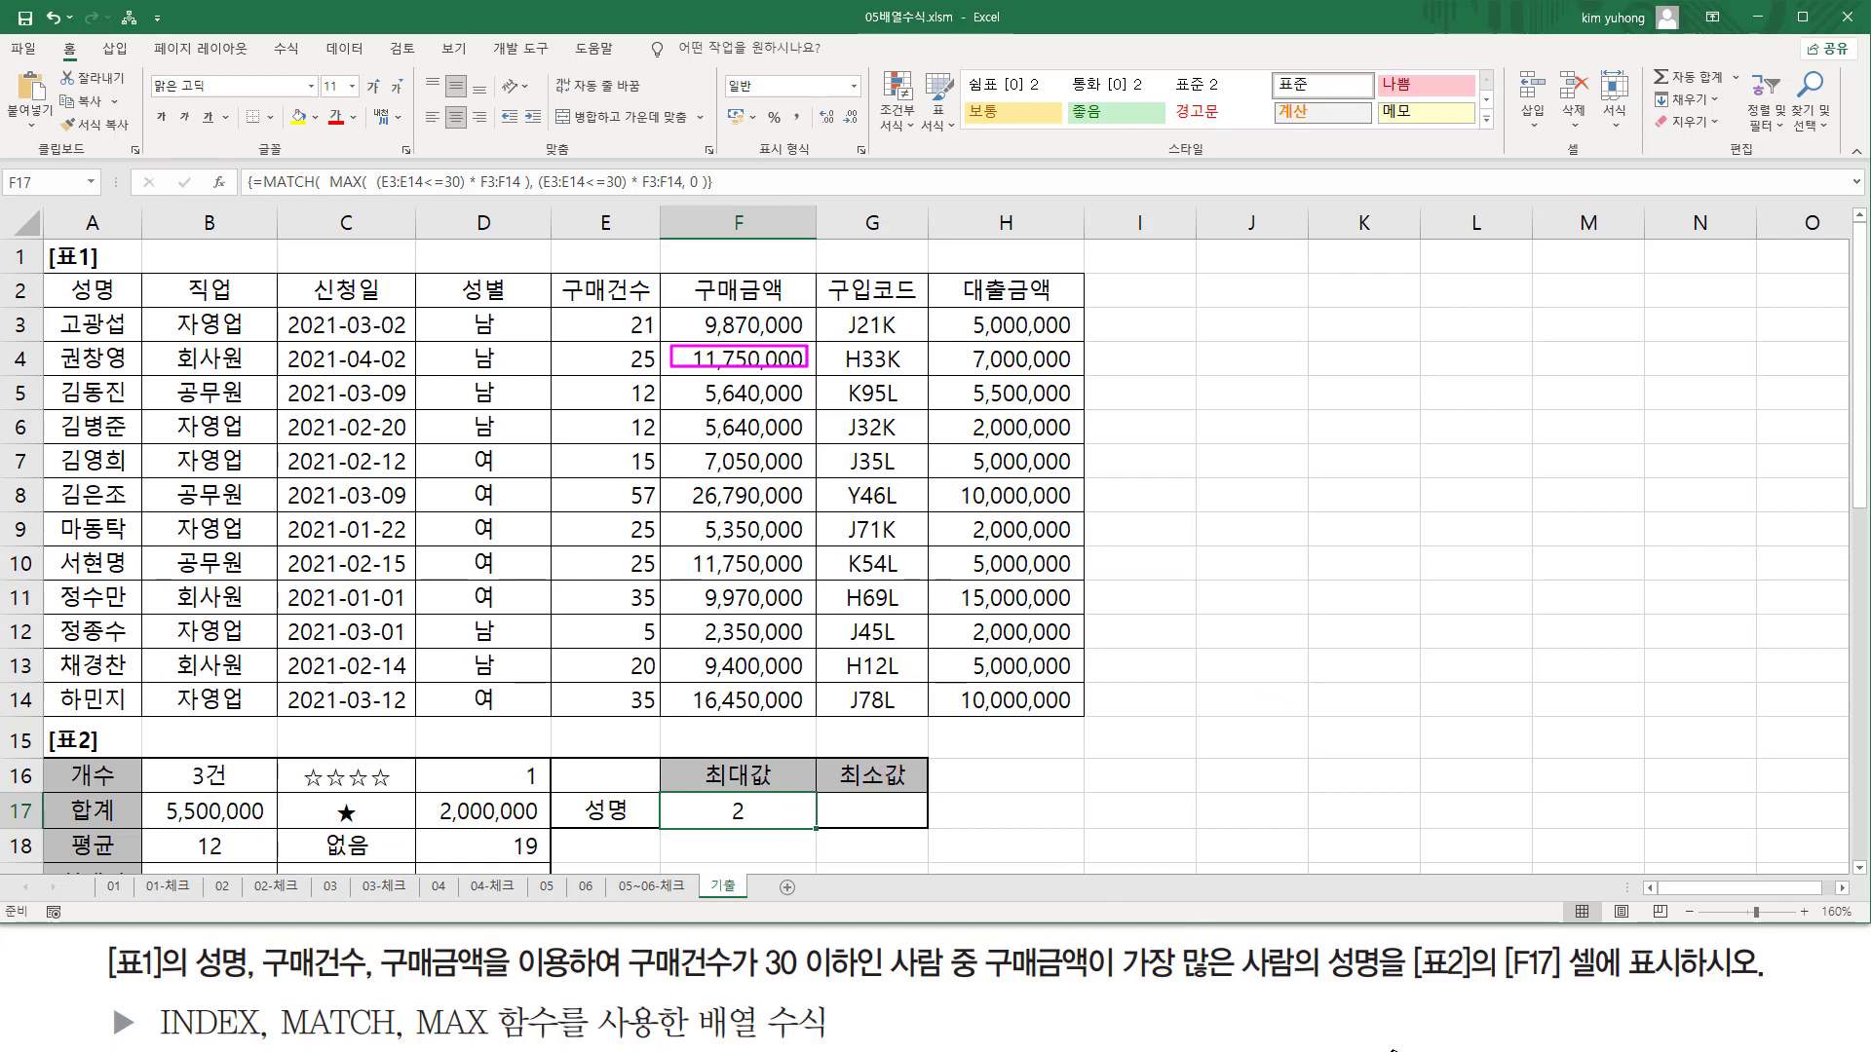
pyautogui.moveTo(1321, 935); pyautogui.dragTo(1384, 992)
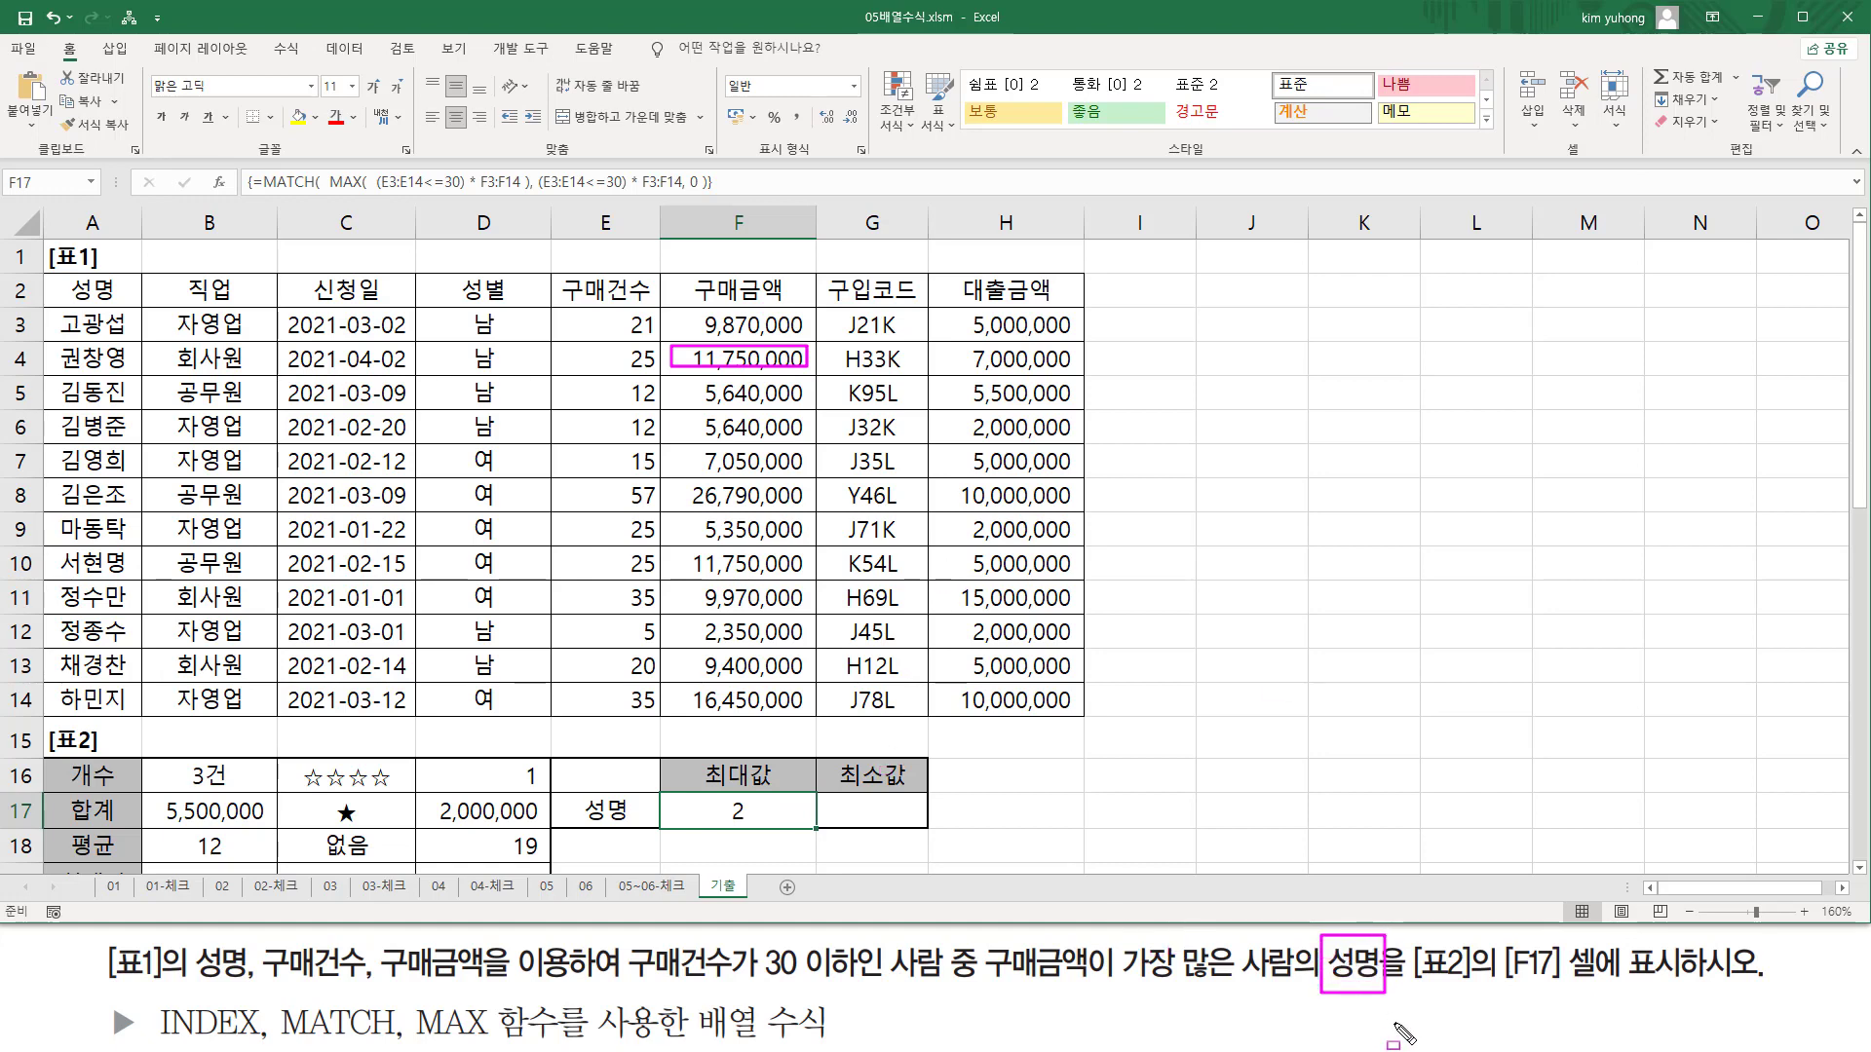
pyautogui.moveTo(51, 305); pyautogui.dragTo(130, 713)
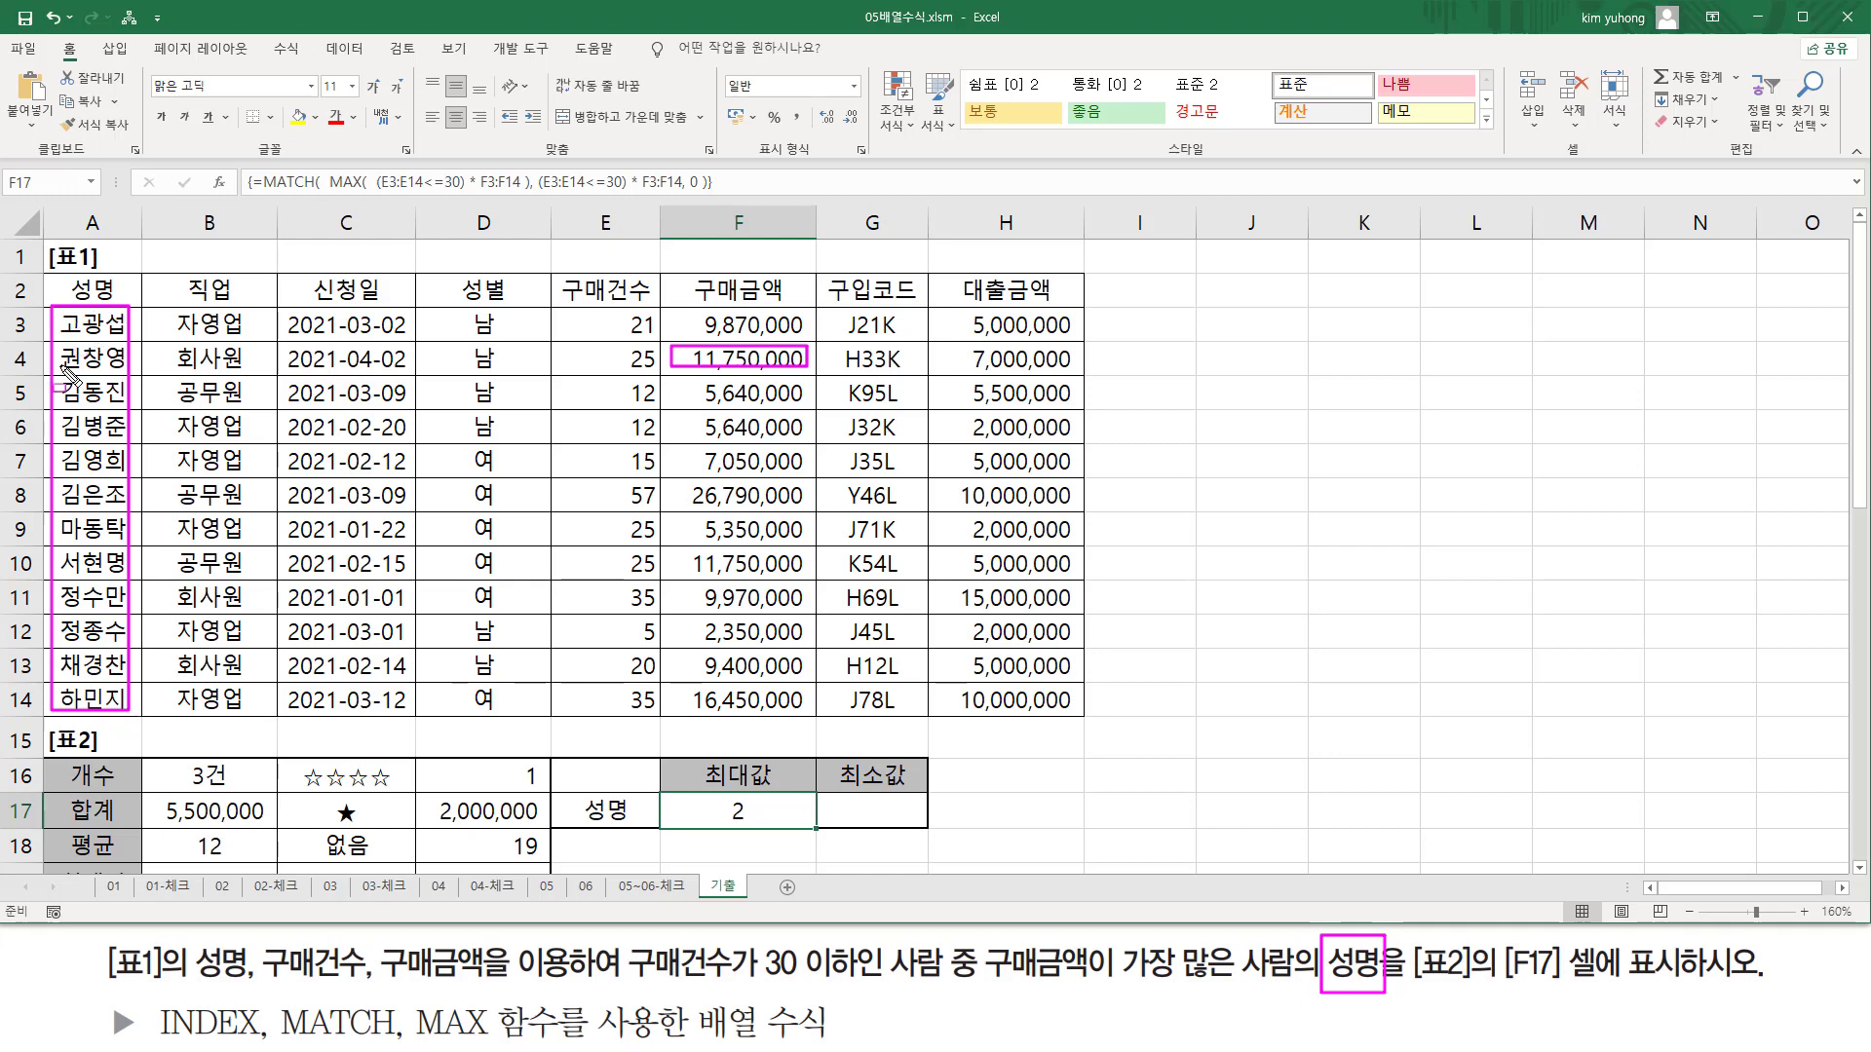
pyautogui.moveTo(56, 370); pyautogui.dragTo(127, 353)
pyautogui.press('Escape')
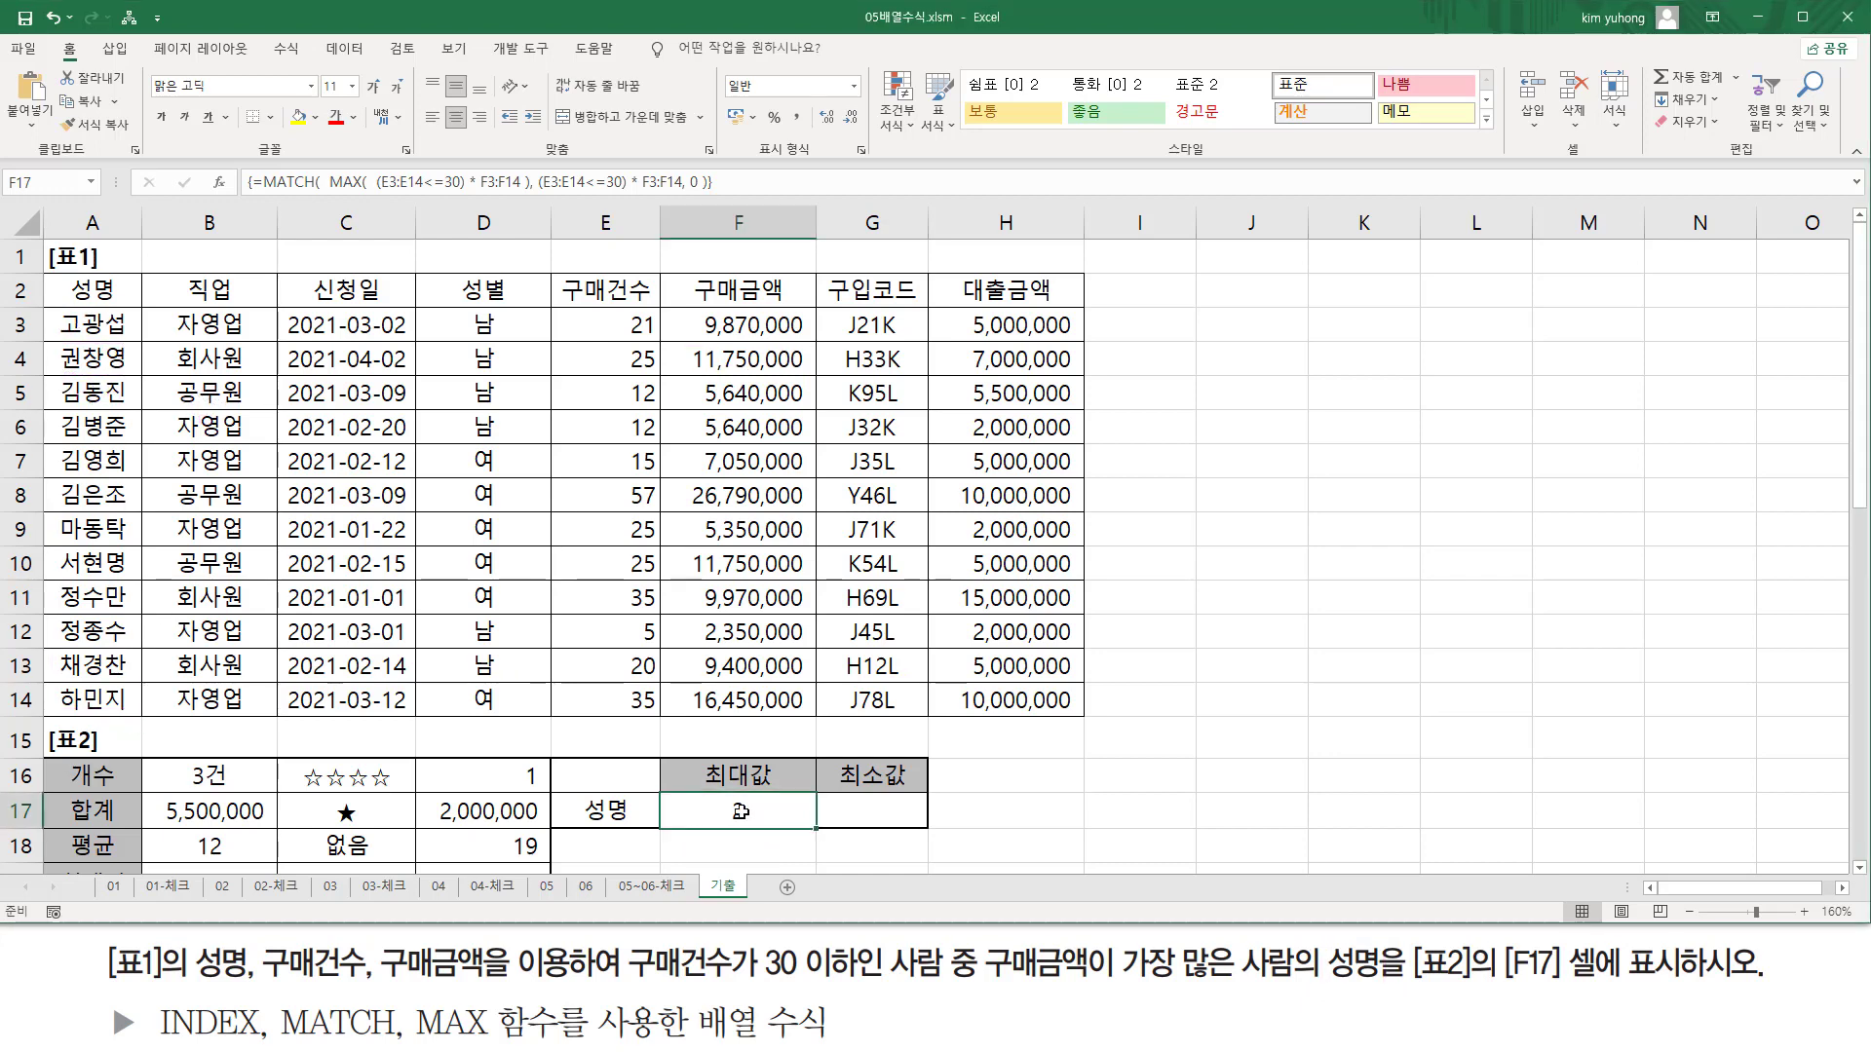
# - Wrap the MATCH expression in F17 in an INDEX function, with names A3:A14 as the array and MATCH as the row number
pyautogui.press('F2')
pyautogui.moveTo(403, 811); pyautogui.dragTo(1409, 813)
pyautogui.press('BackSpace')
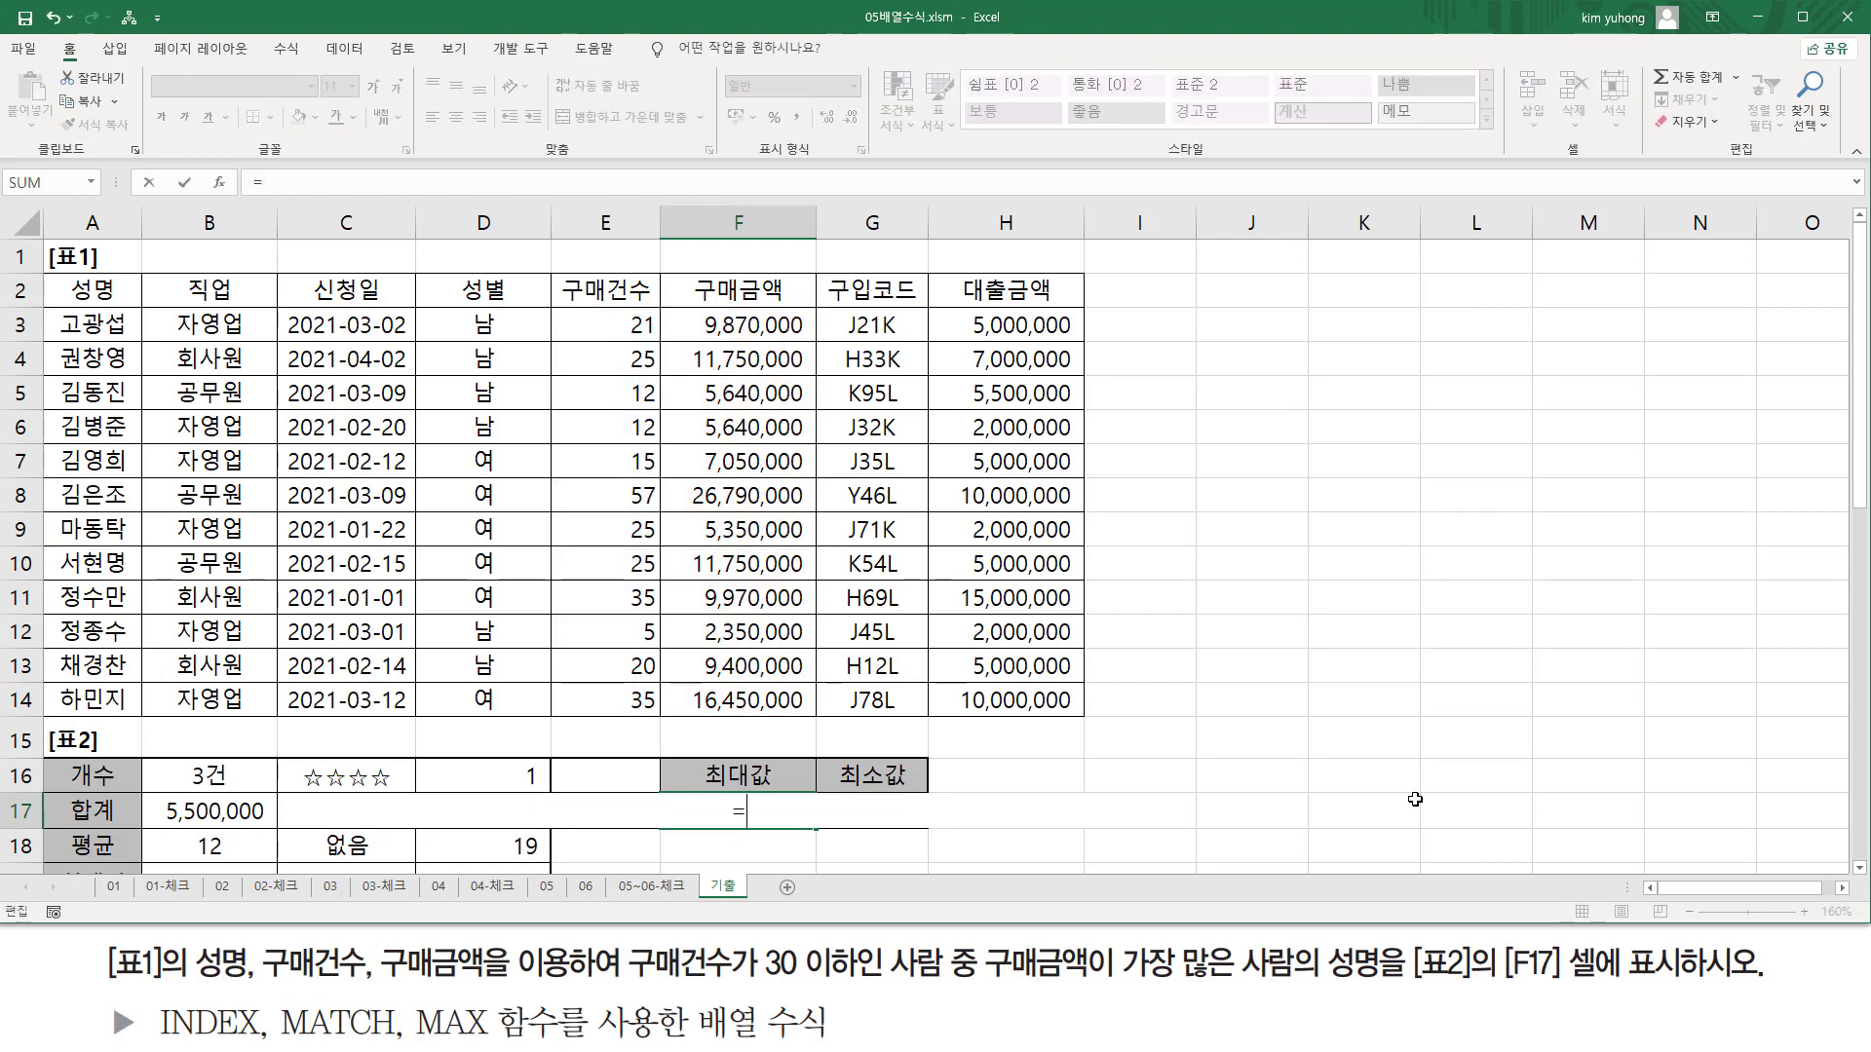
pyautogui.write('ind')
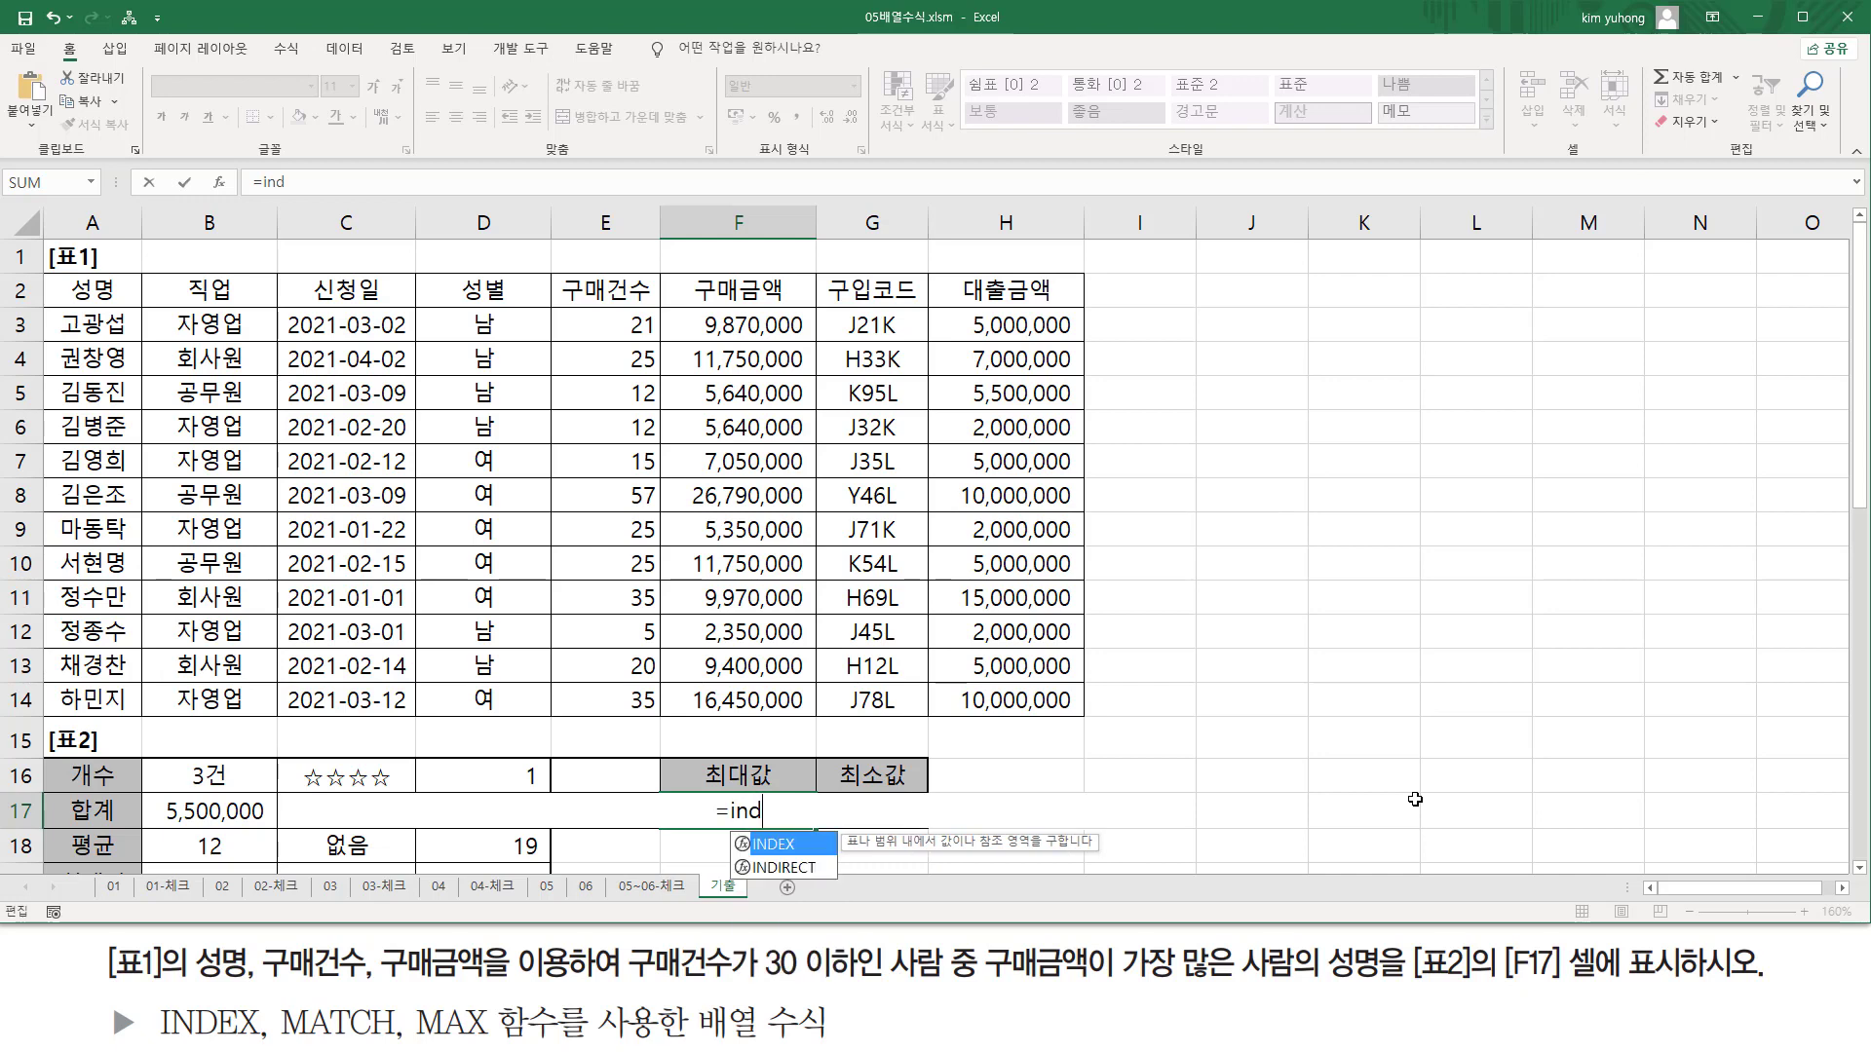
pyautogui.press('Tab')
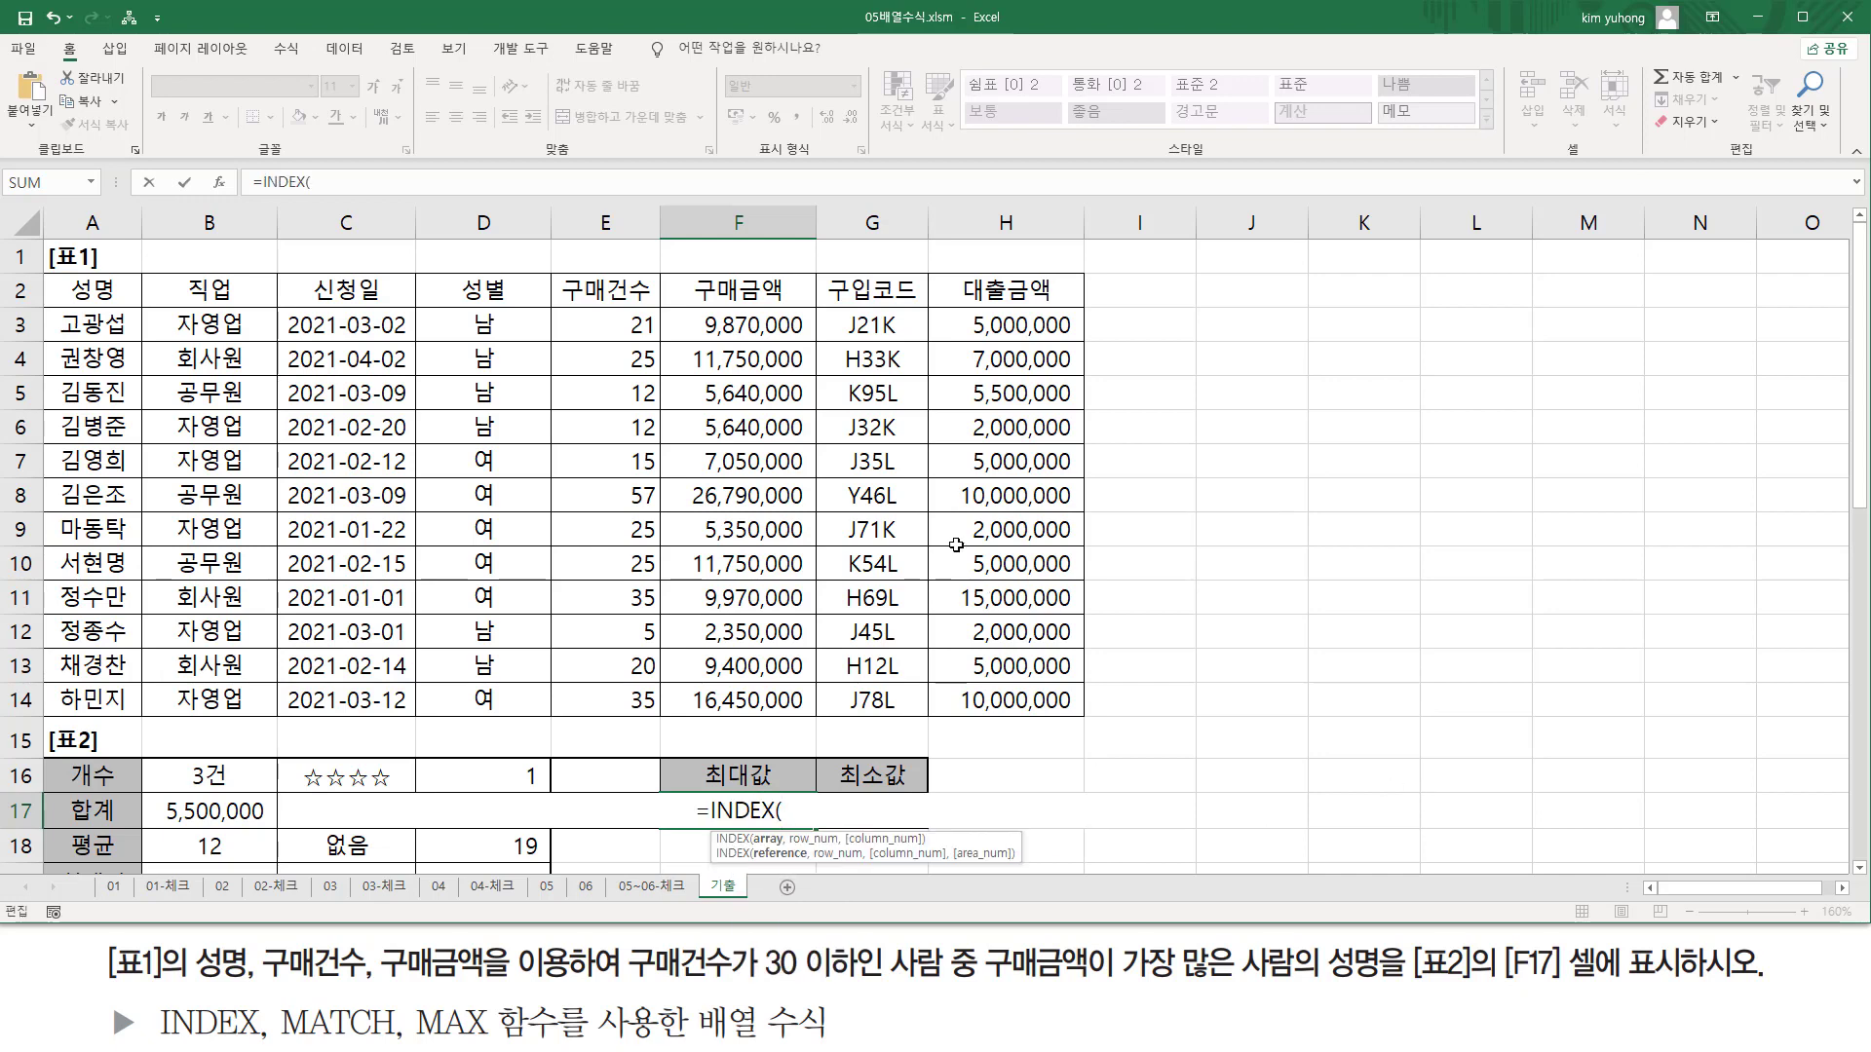
pyautogui.moveTo(101, 324); pyautogui.dragTo(118, 700)
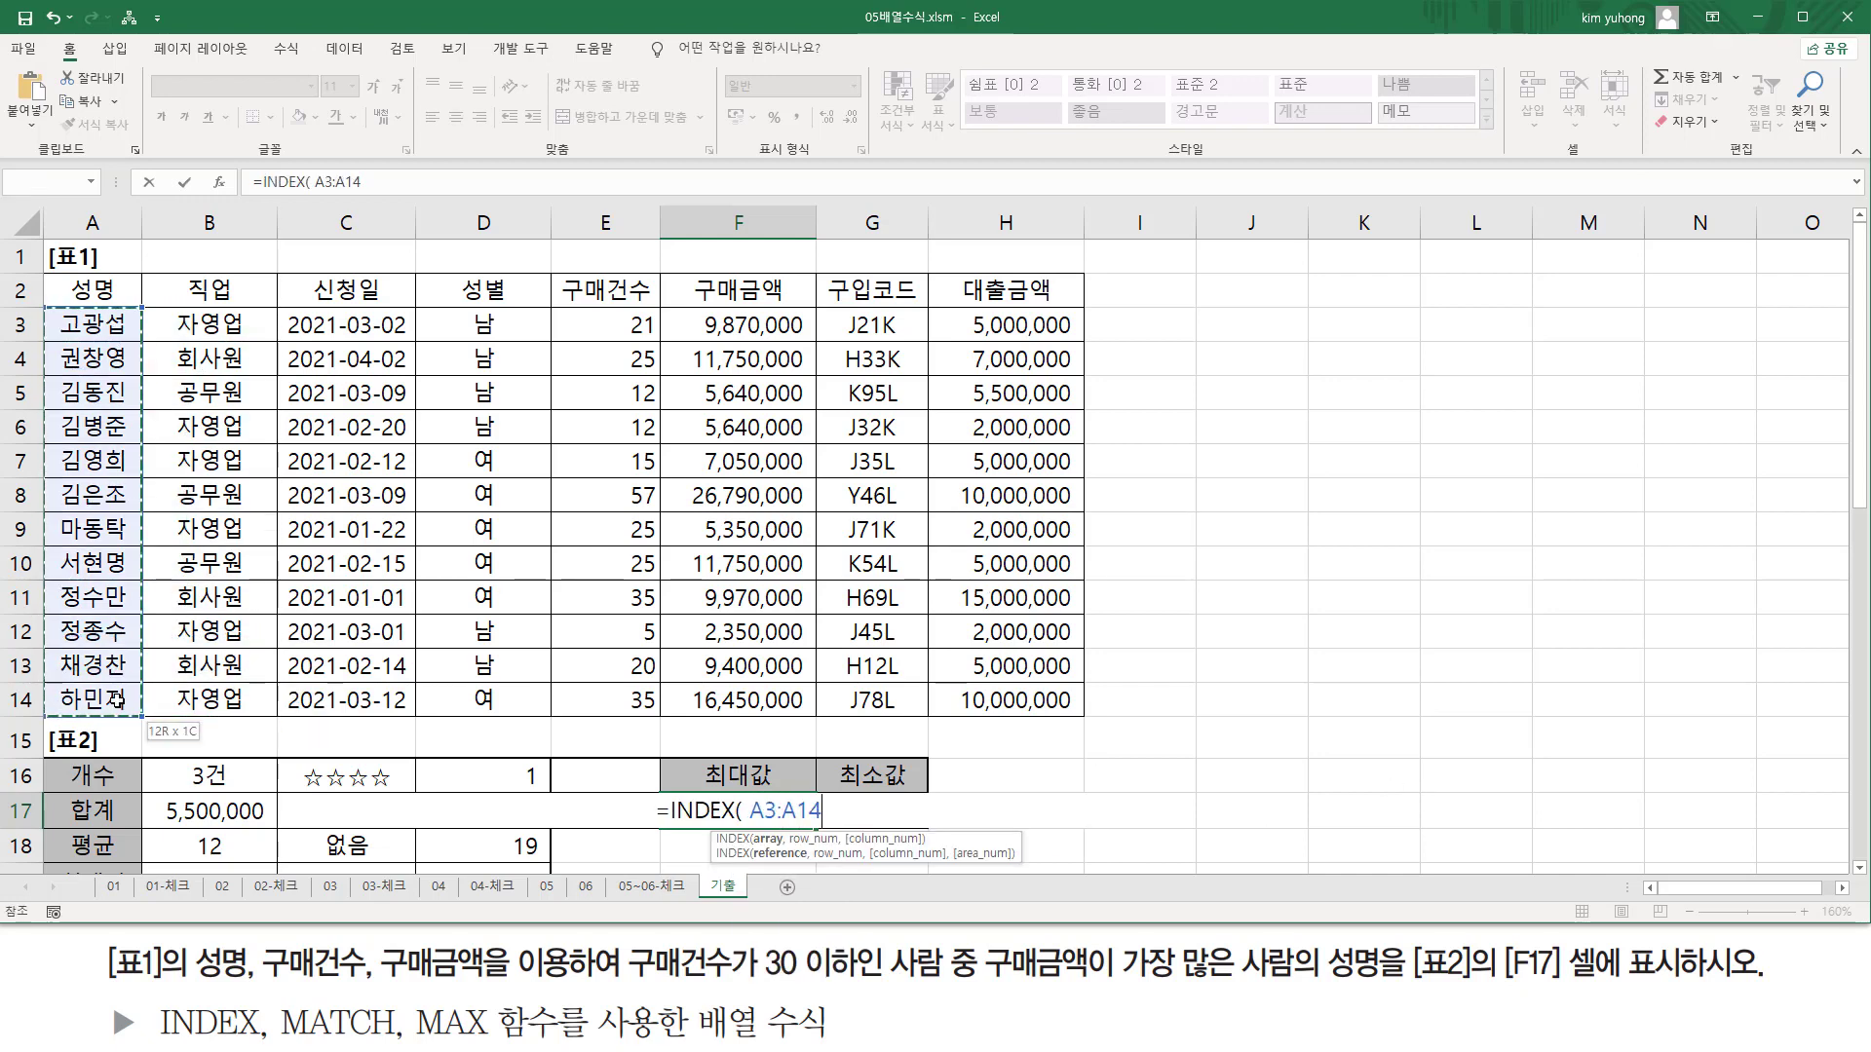
pyautogui.write(',')
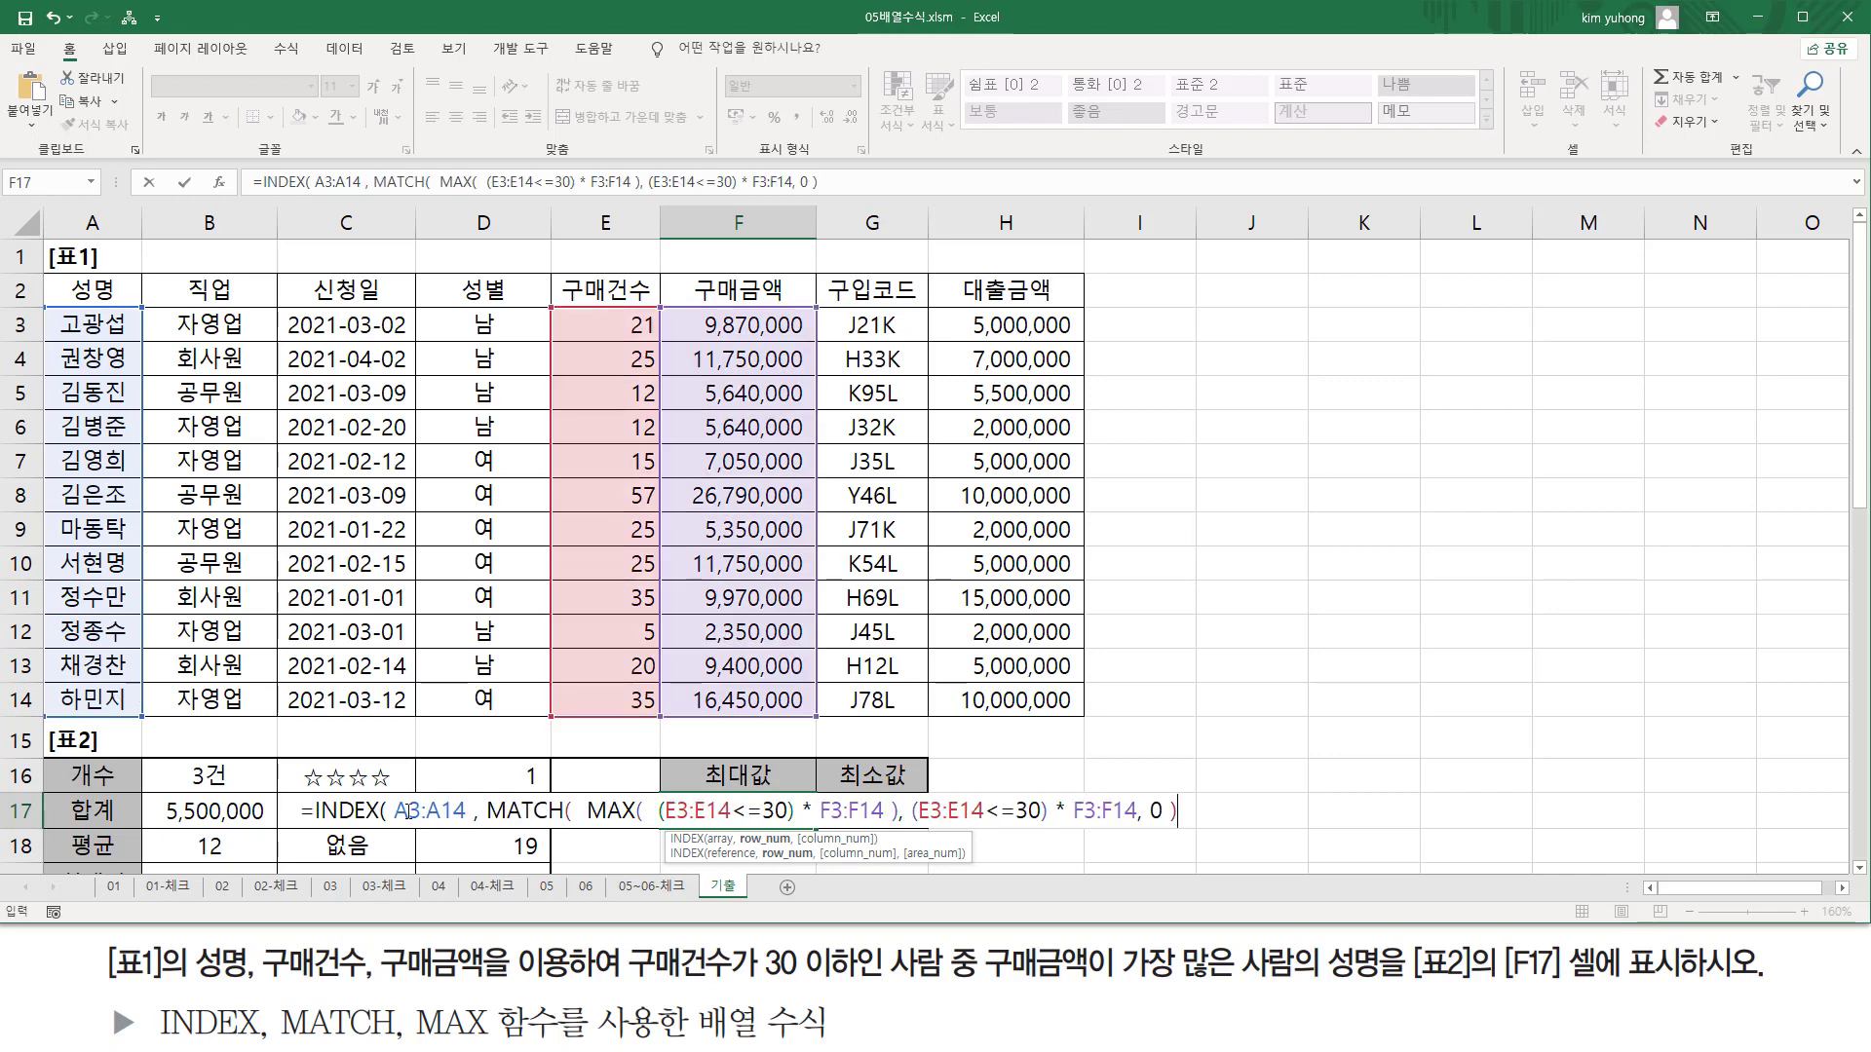
pyautogui.click(490, 811)
pyautogui.hotkey('shift', 'End')
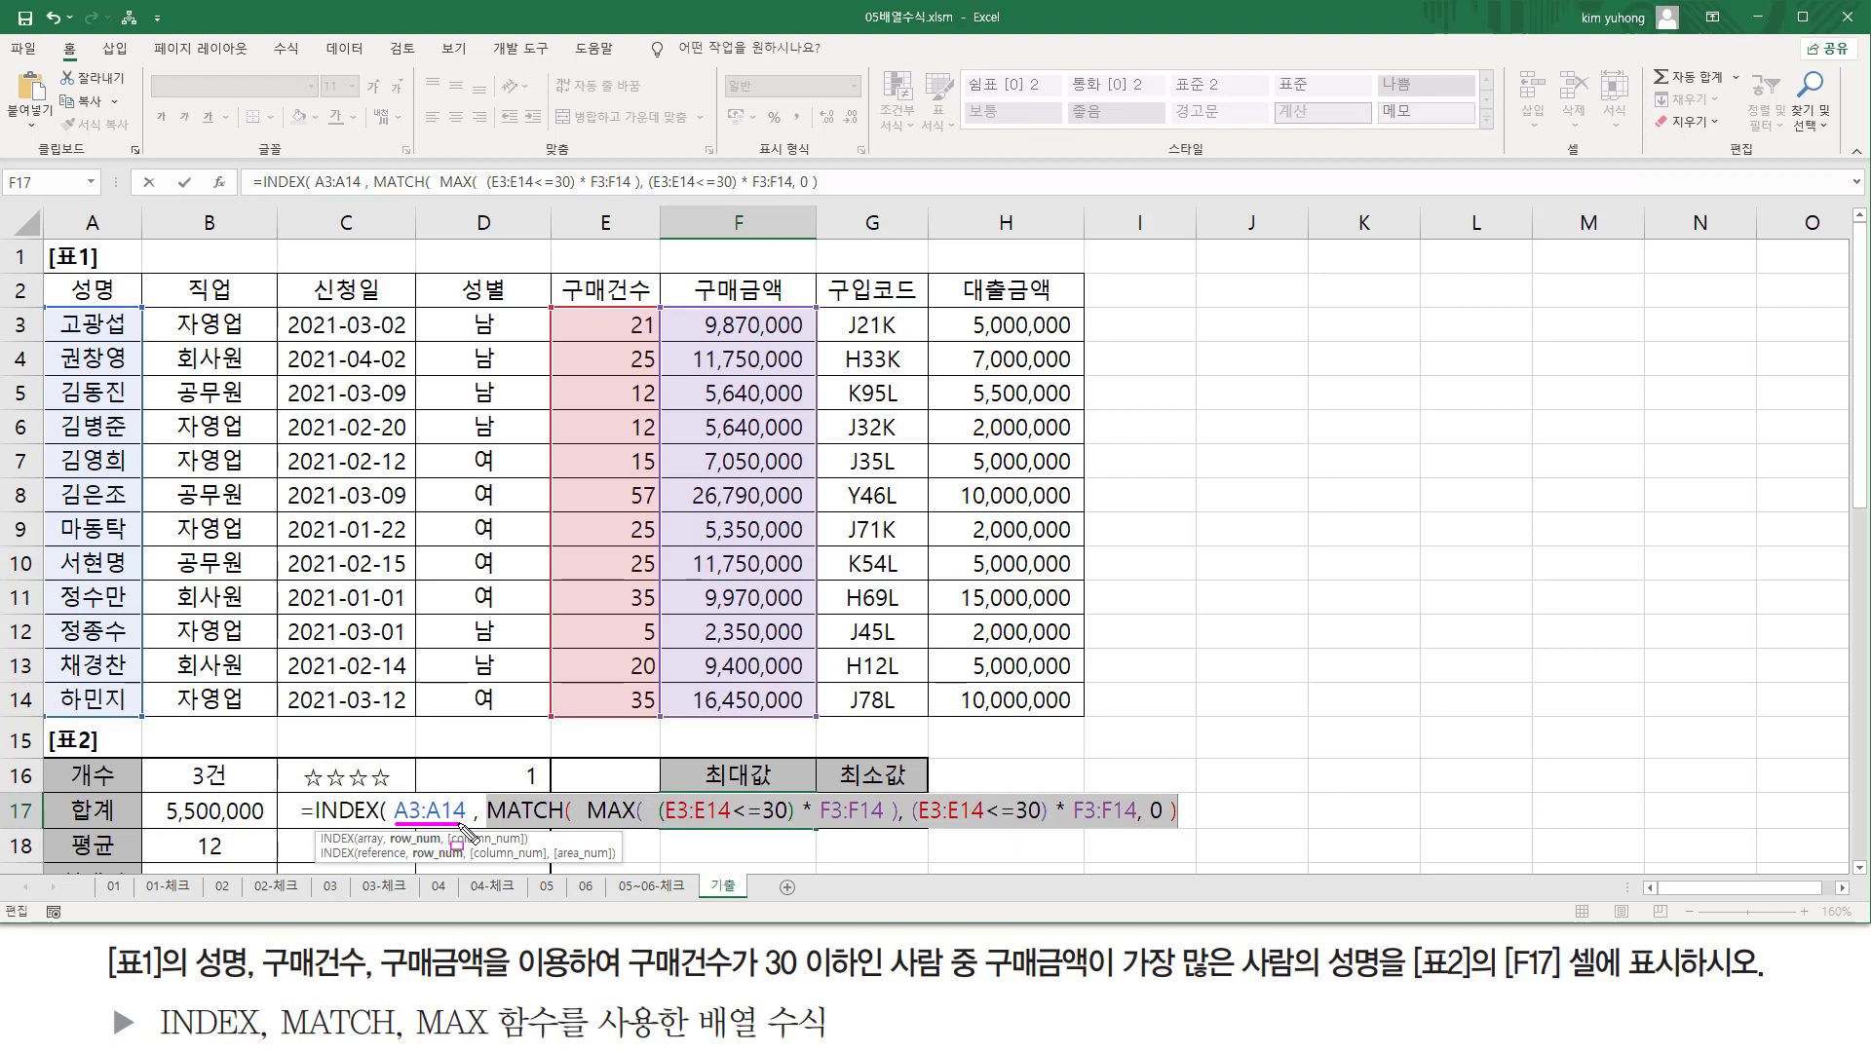
pyautogui.moveTo(52, 346); pyautogui.dragTo(132, 372)
pyautogui.press('Escape')
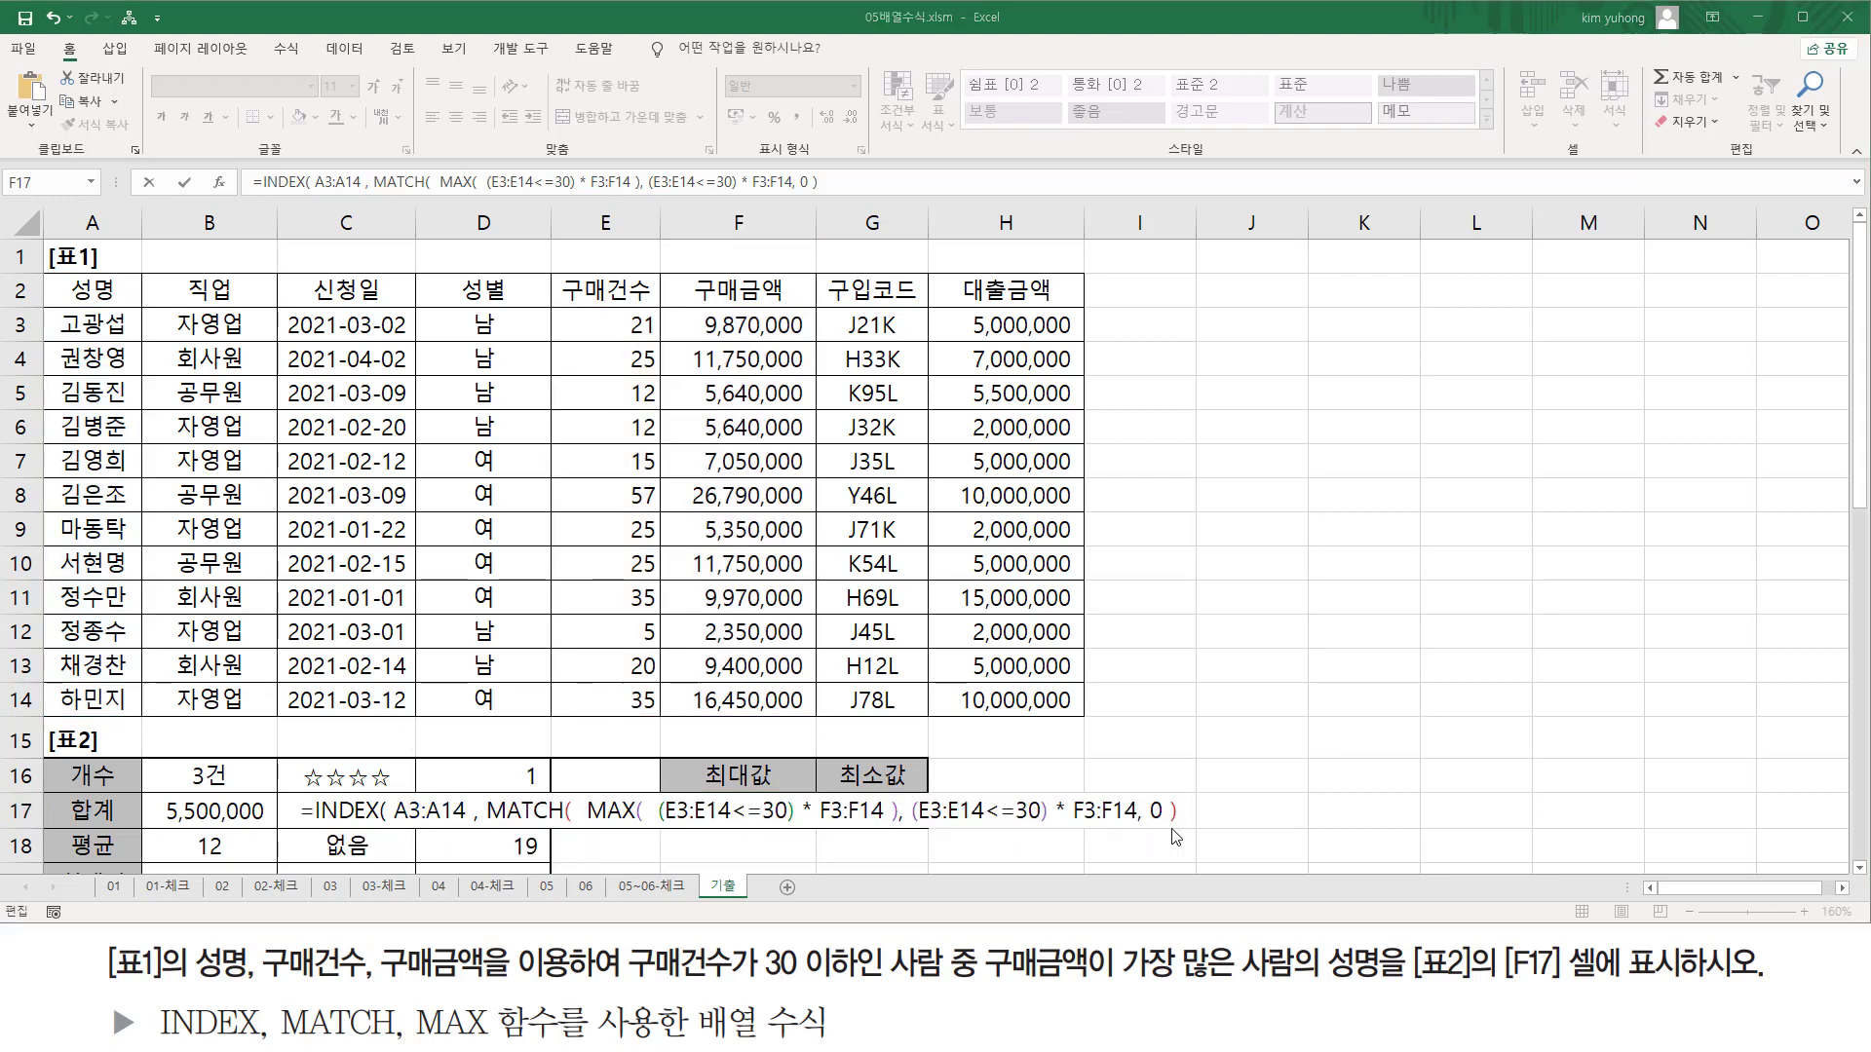
pyautogui.moveTo(1191, 811); pyautogui.dragTo(487, 810)
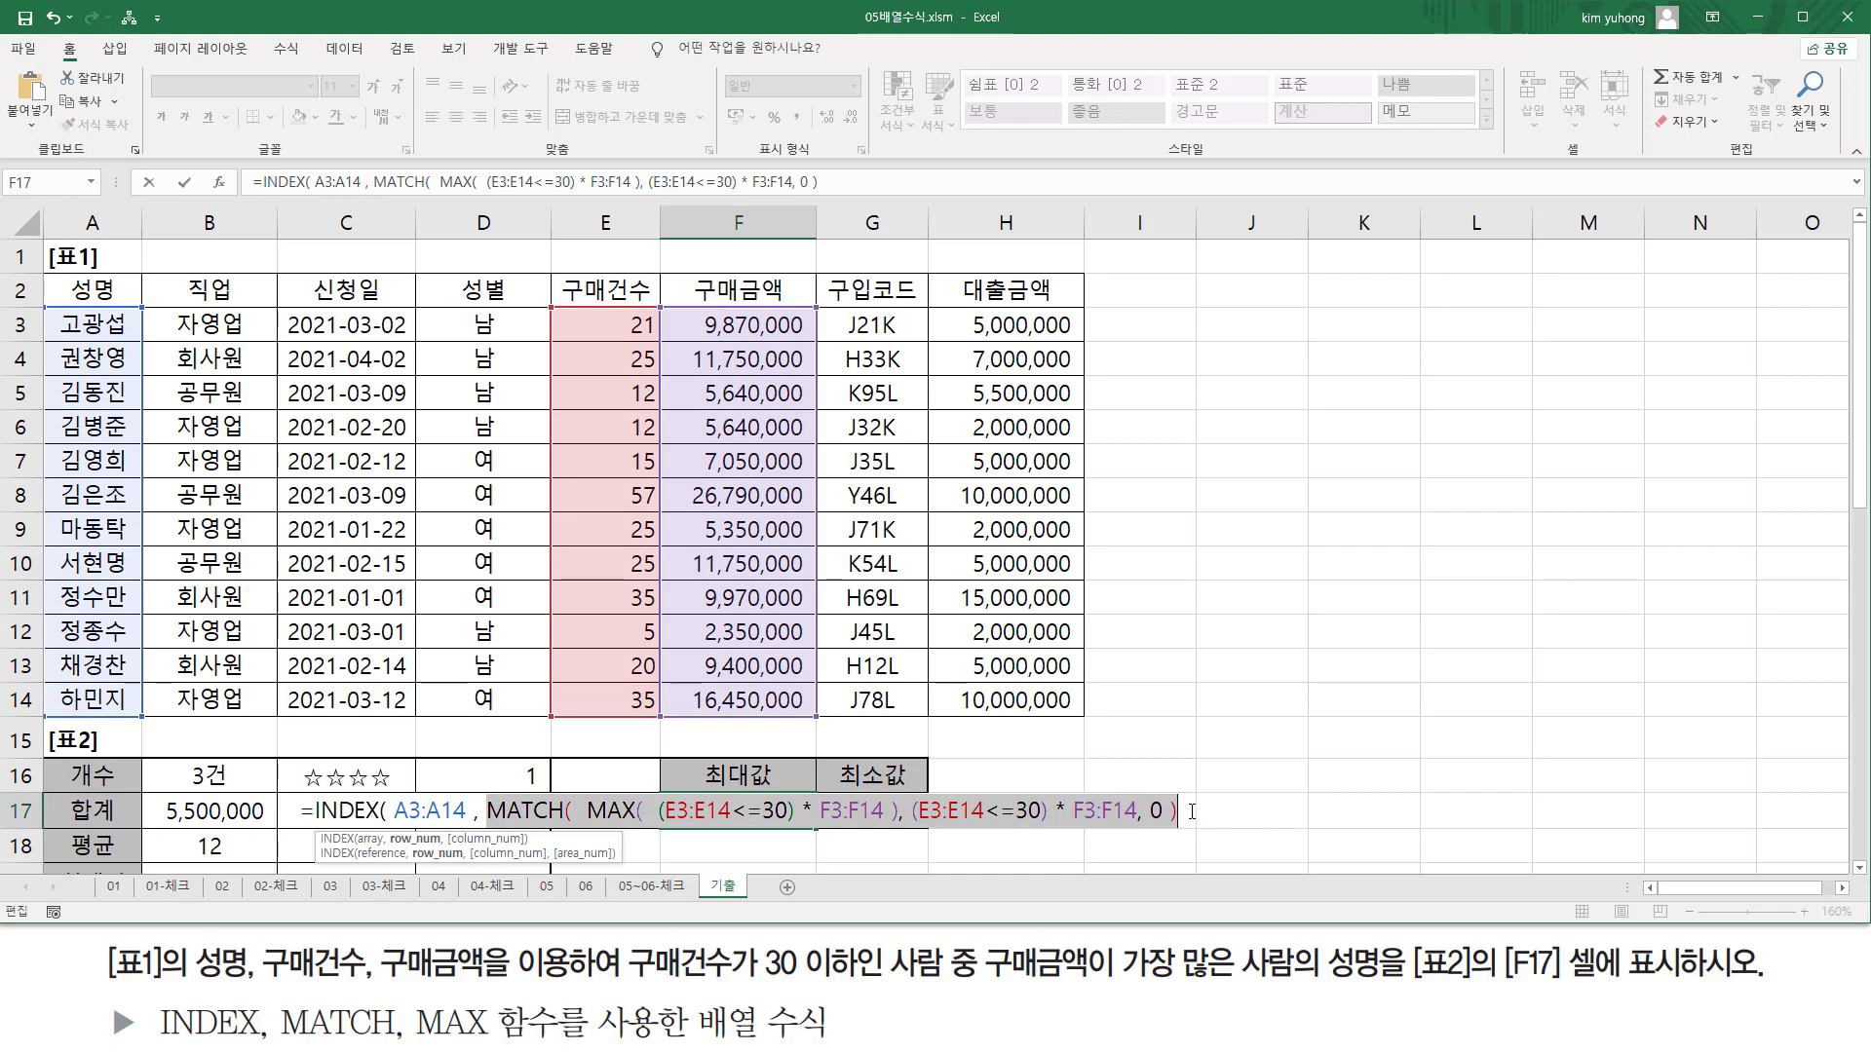
# - Close the INDEX function at the end of the F17 formula and enter it as an array formula
pyautogui.click(1191, 811)
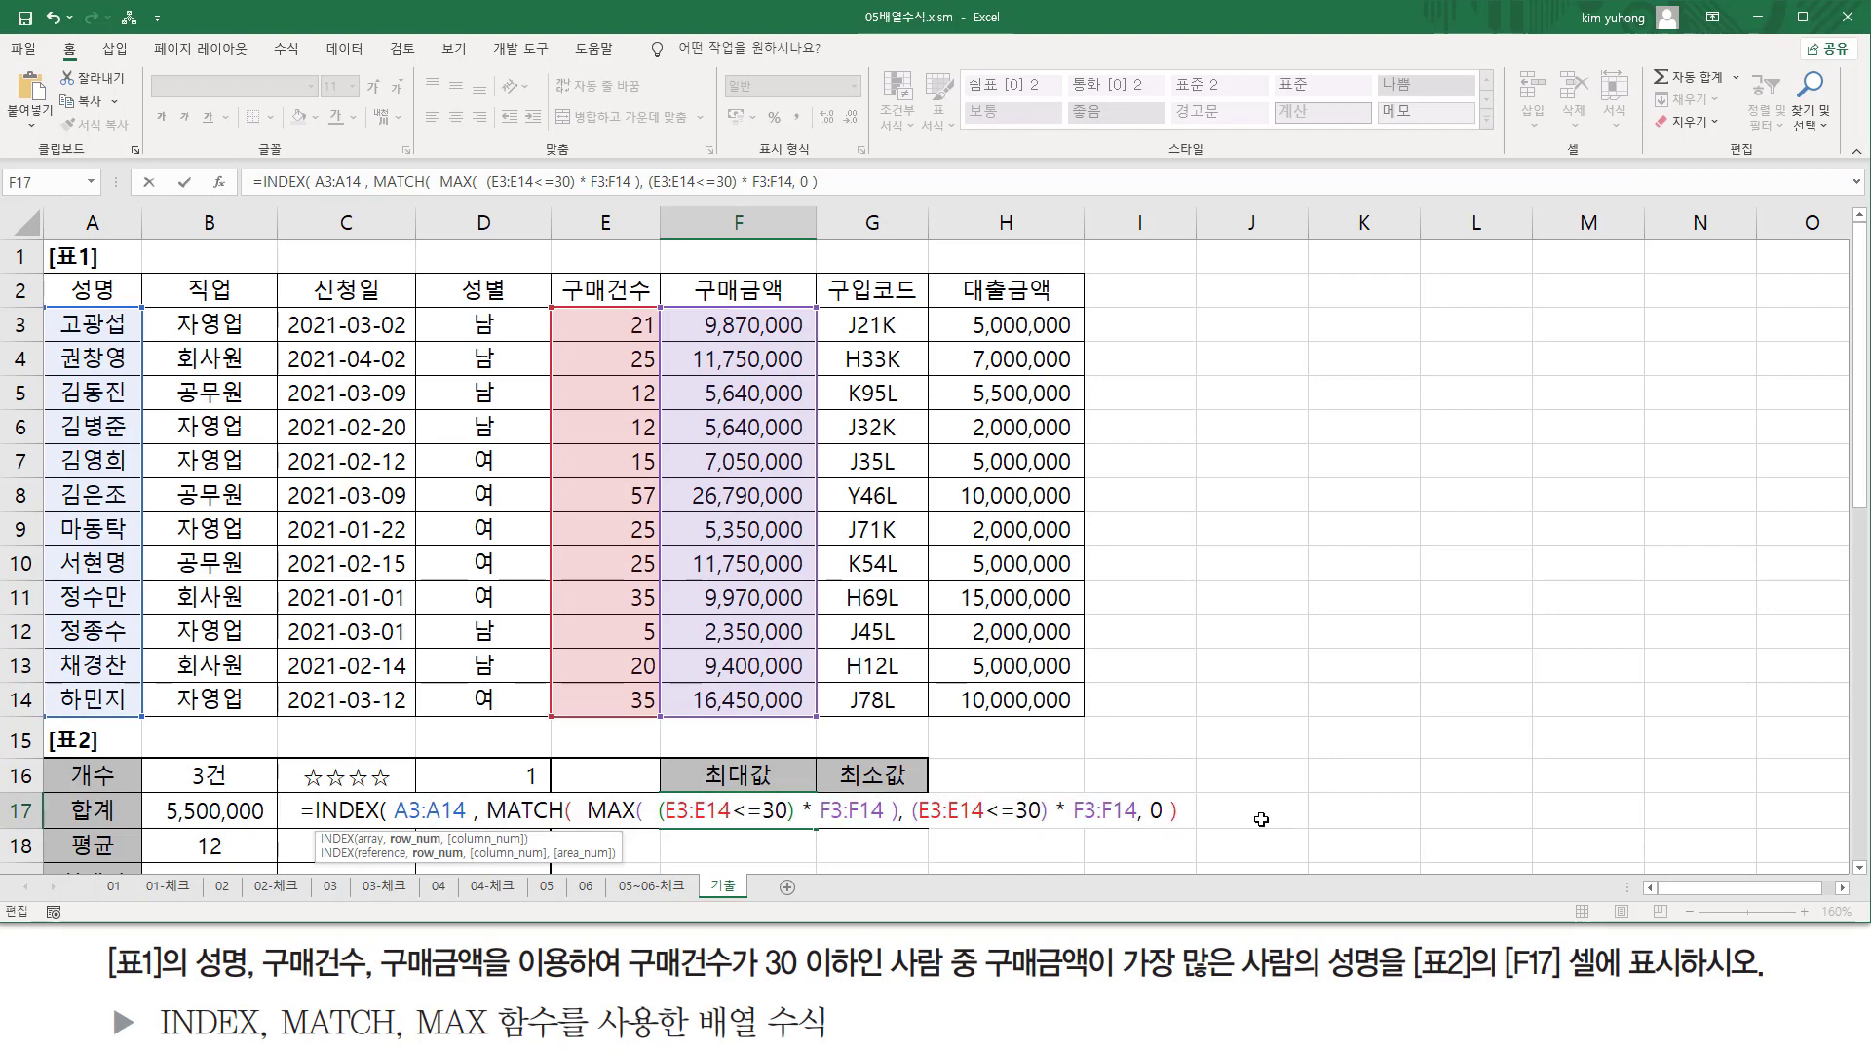
pyautogui.write(')')
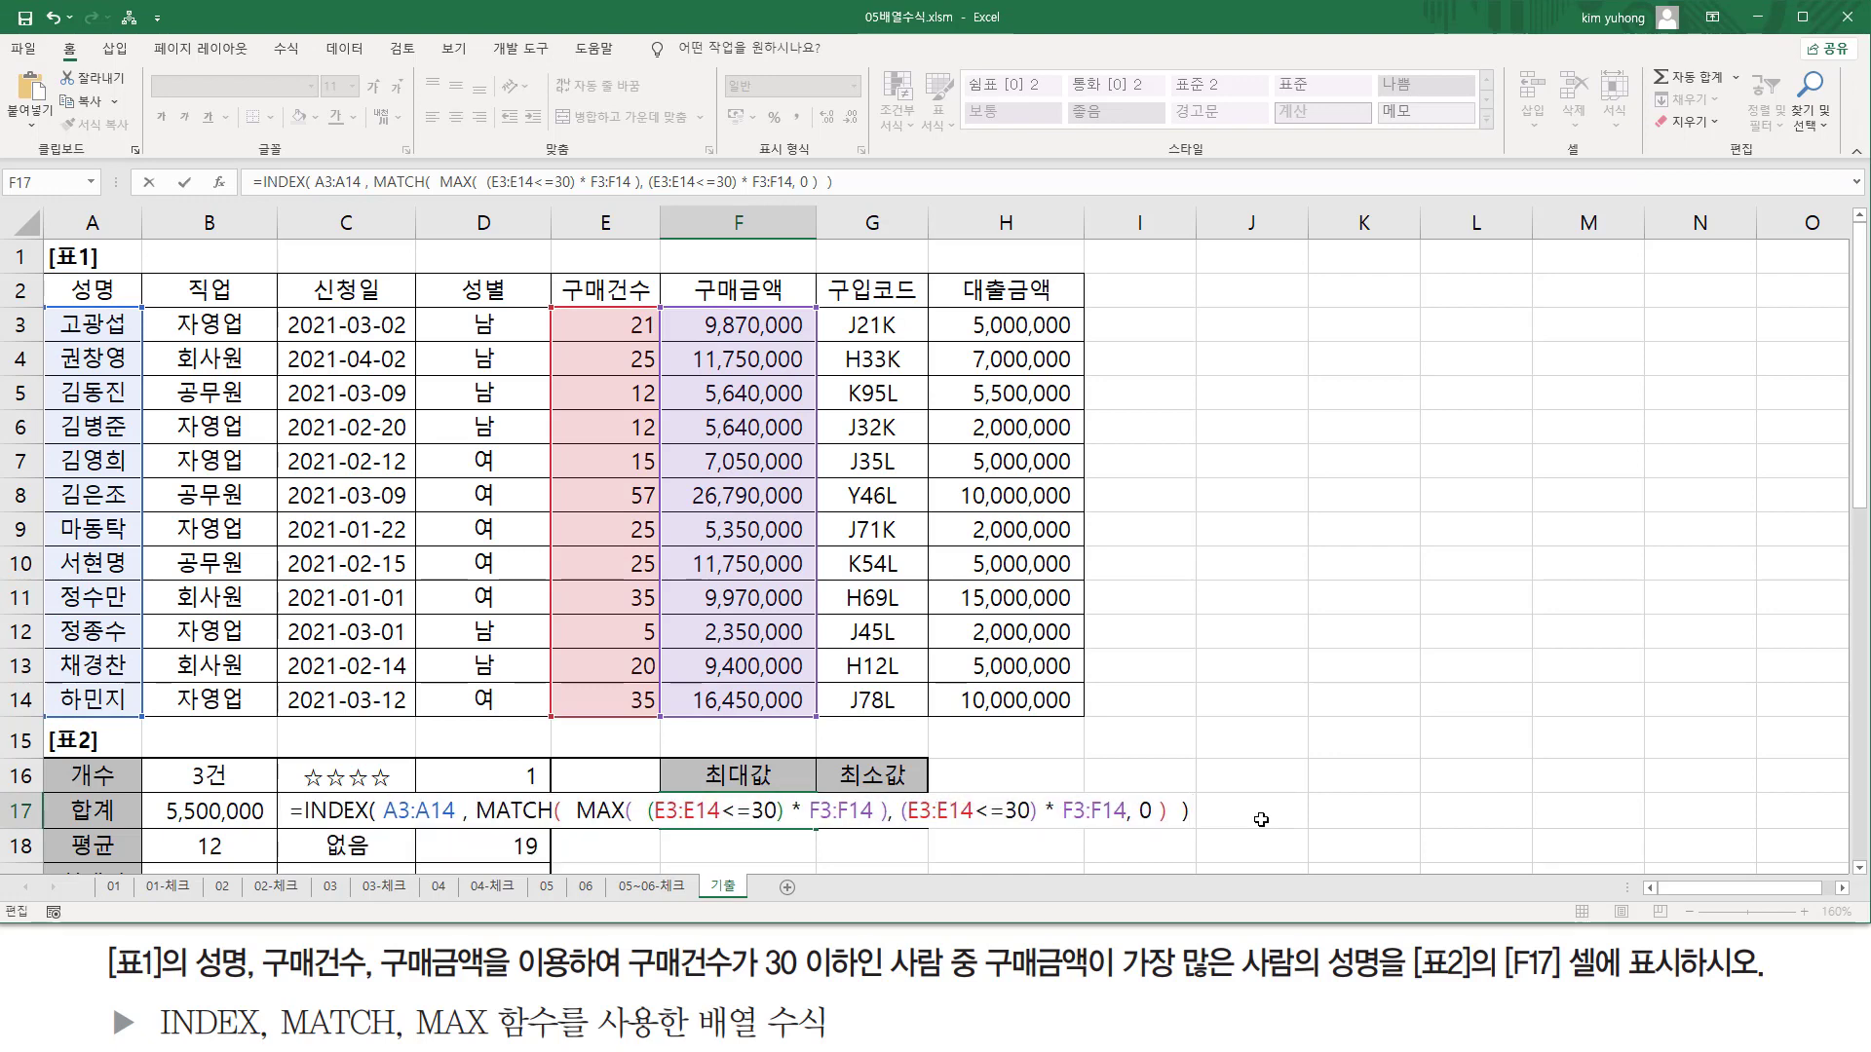
pyautogui.hotkey('ctrl', 'shift', 'Return')
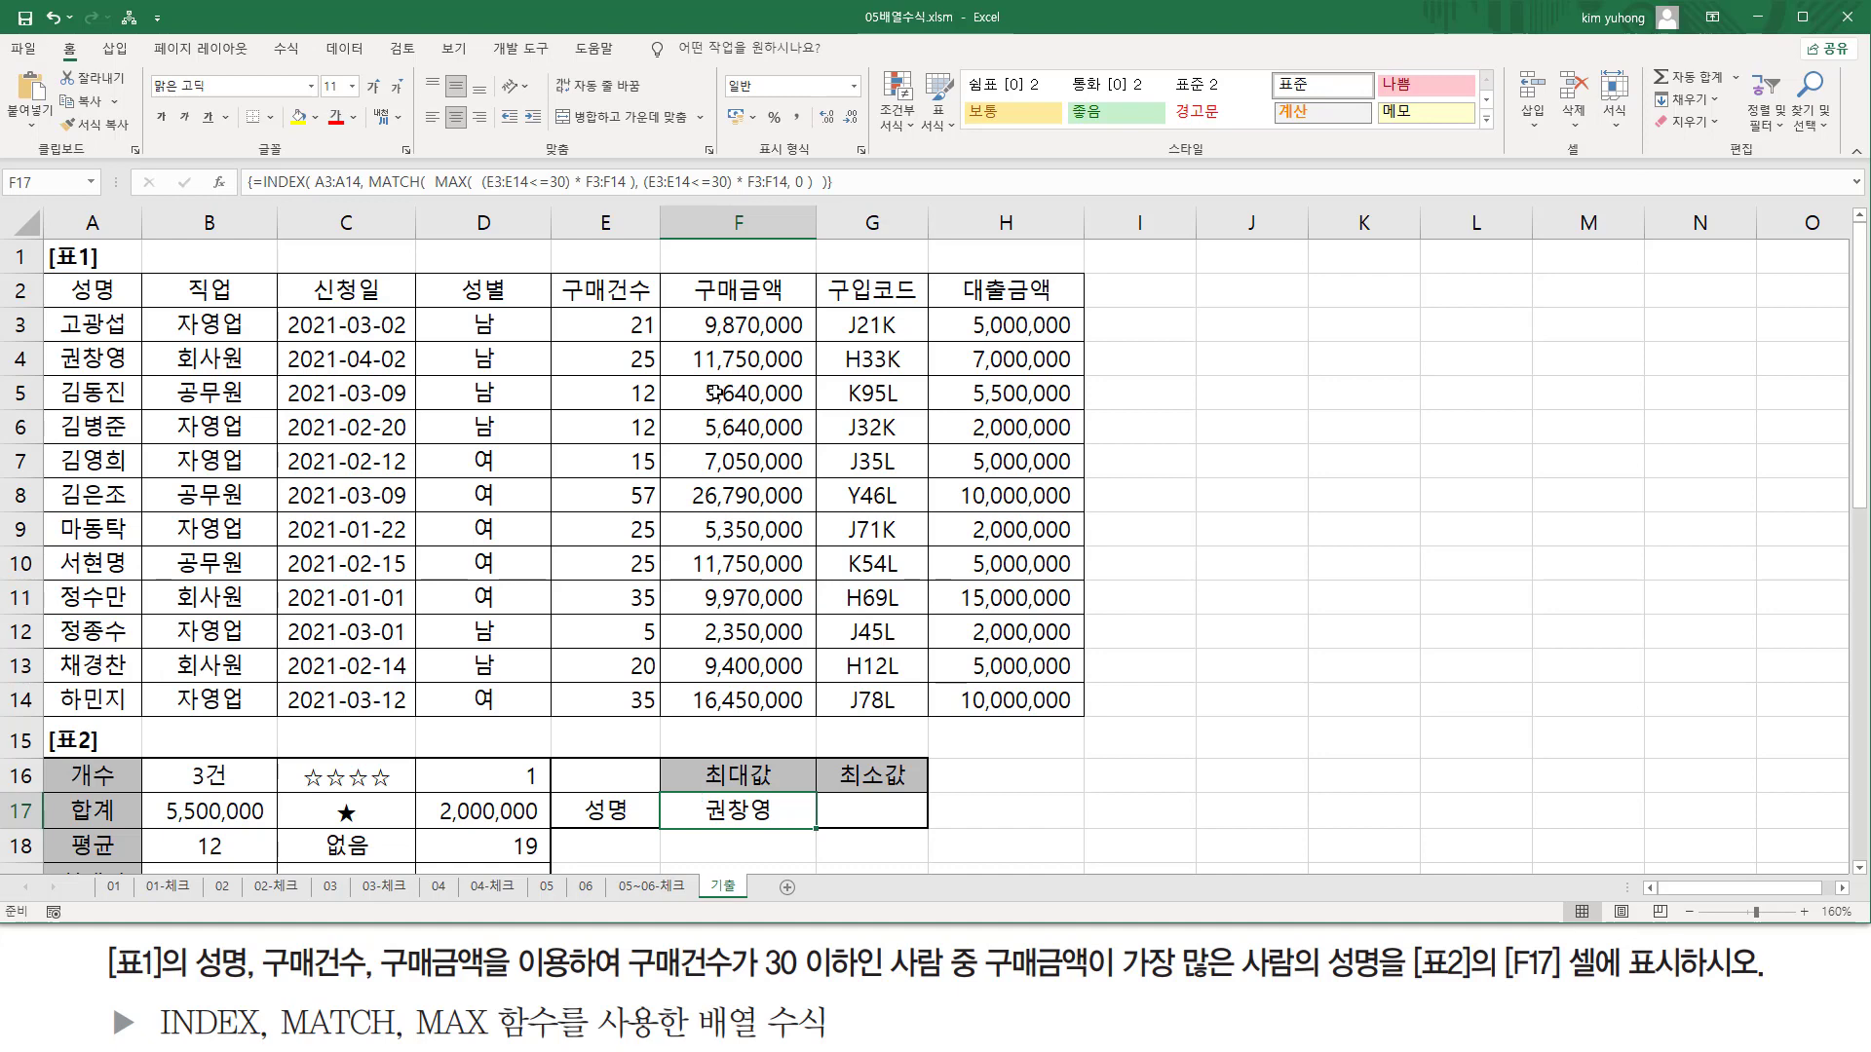
# - Test the F17 formula by setting the purchase amount in F4 to 1000000, and undo that change
pyautogui.click(776, 366)
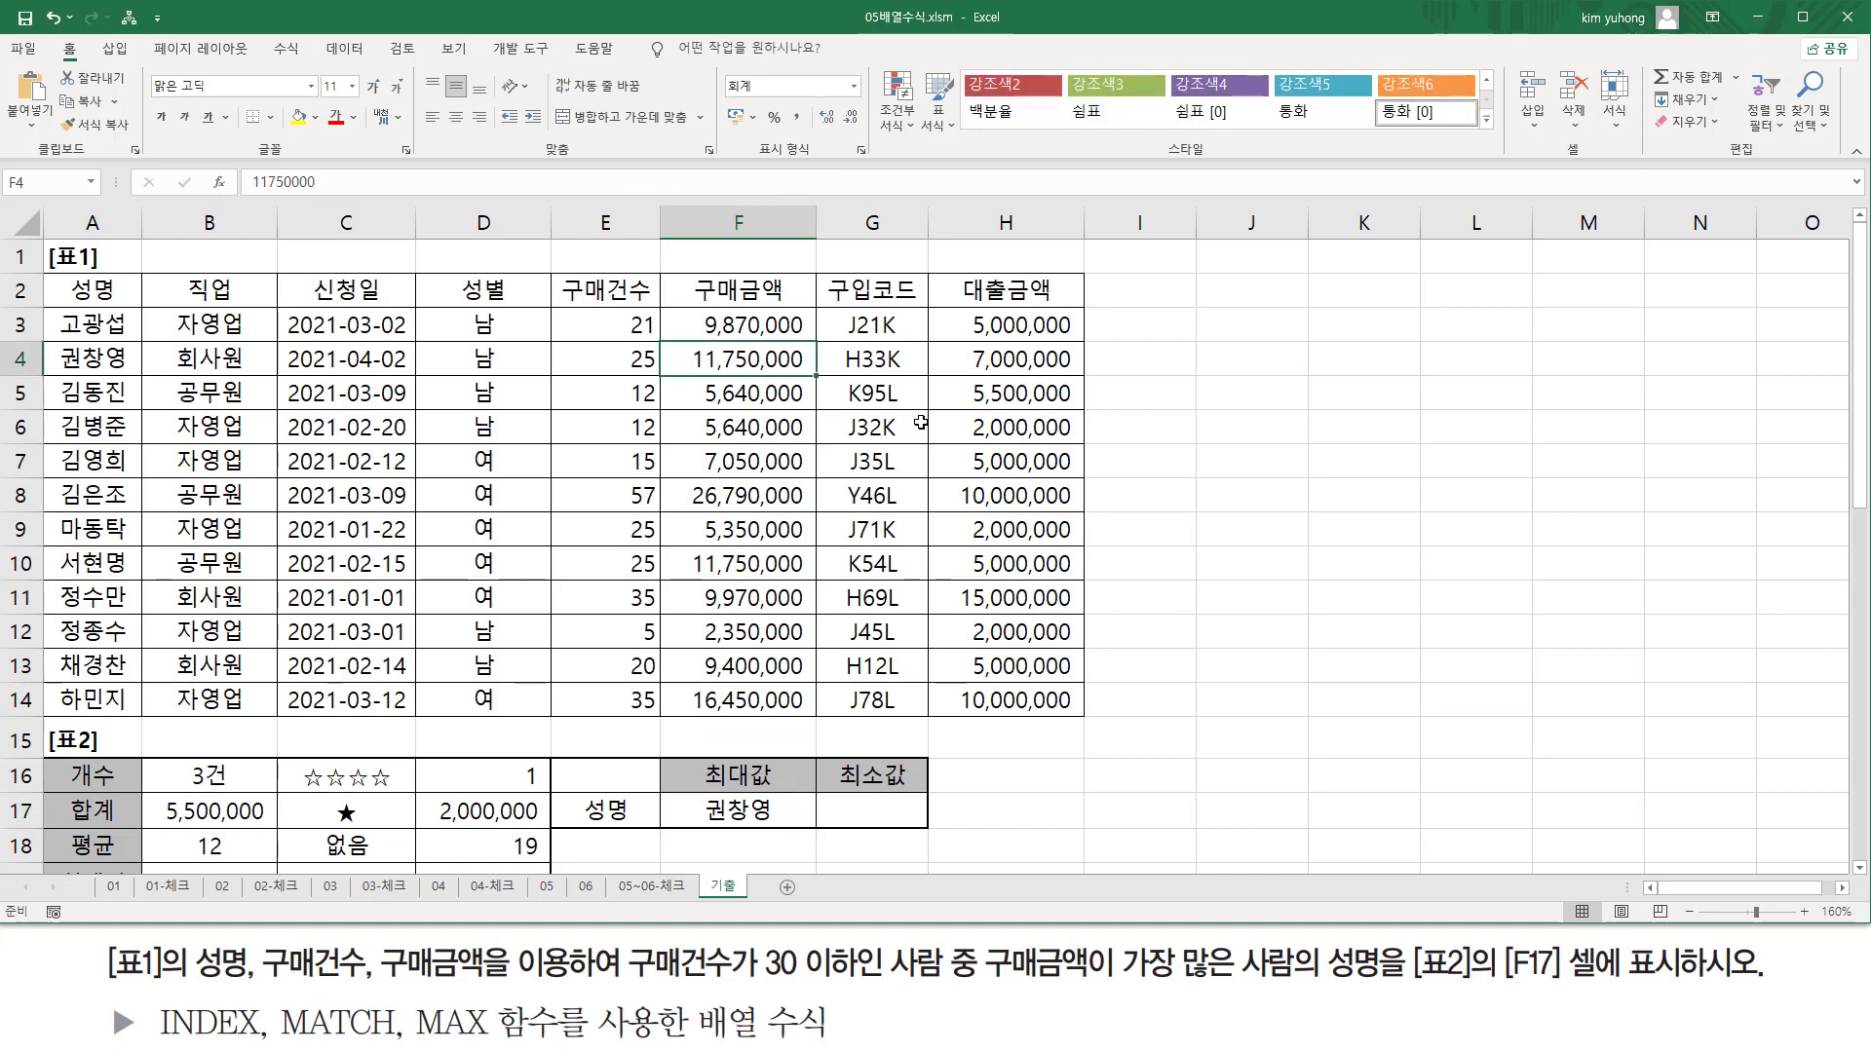
pyautogui.write('1000000')
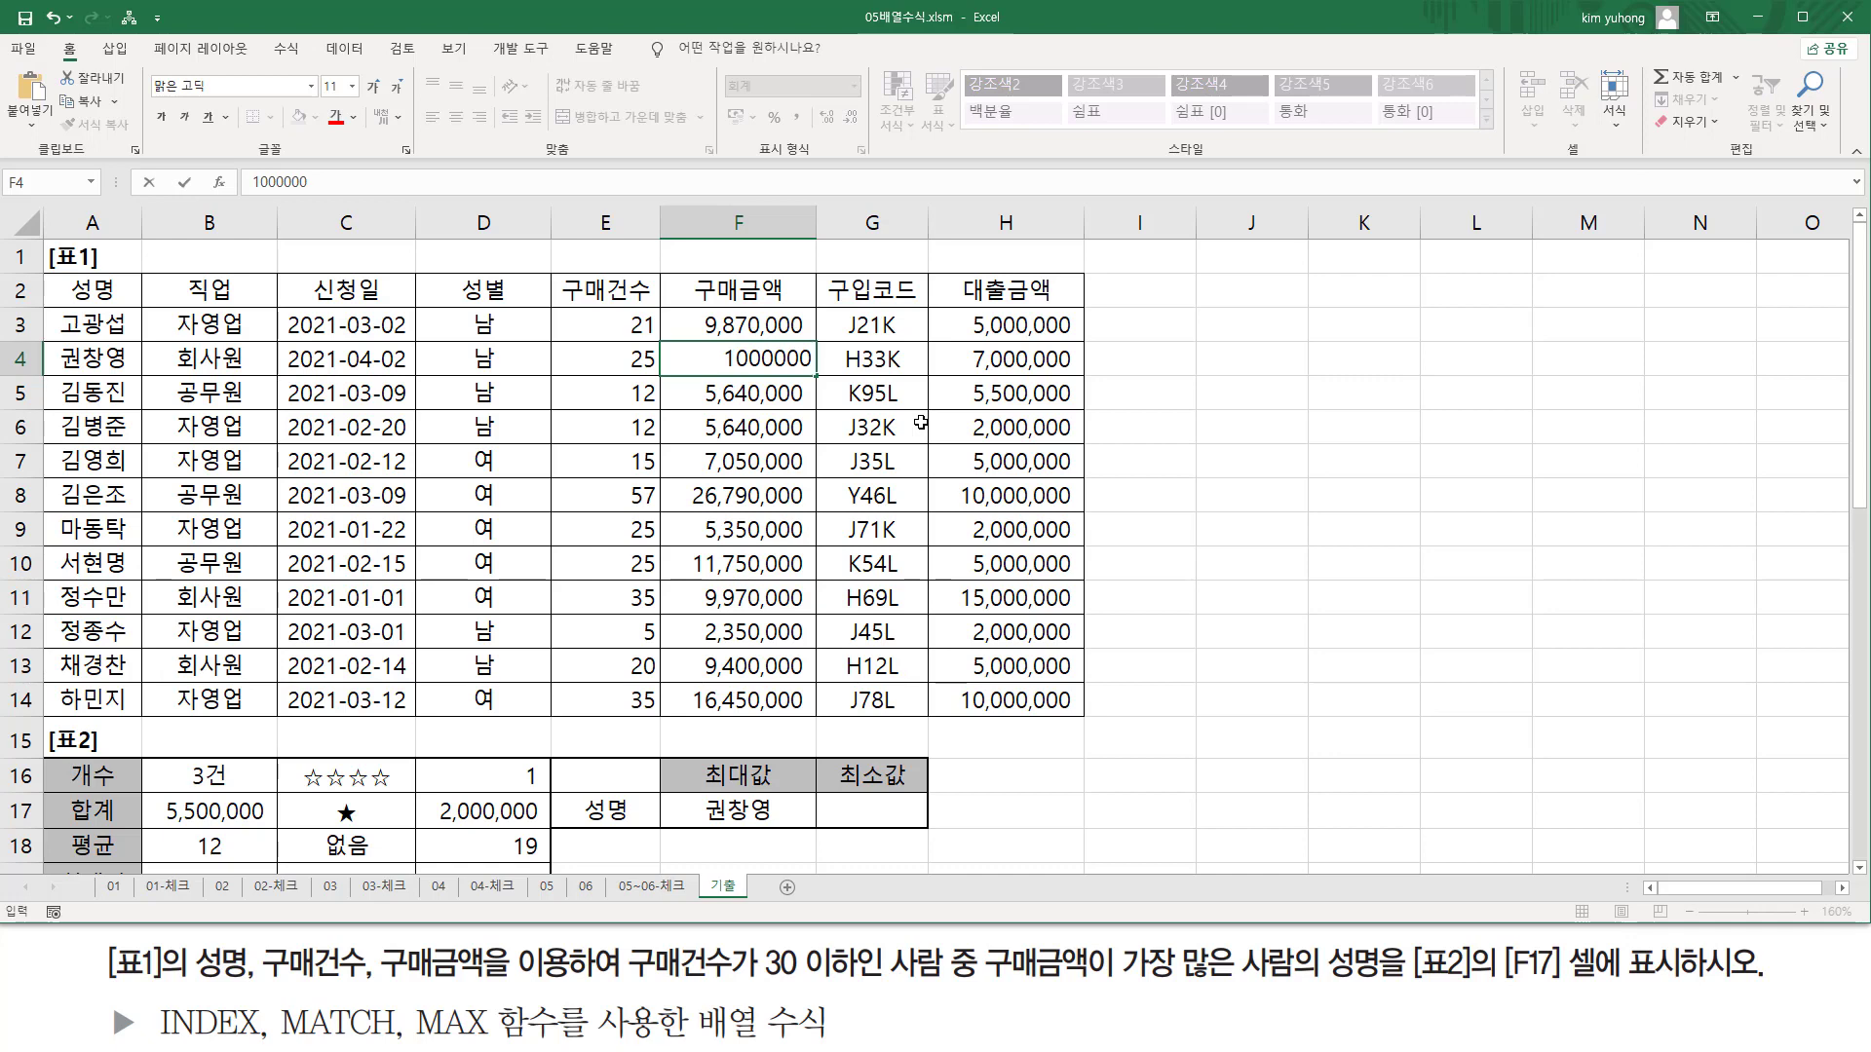
pyautogui.press('Return')
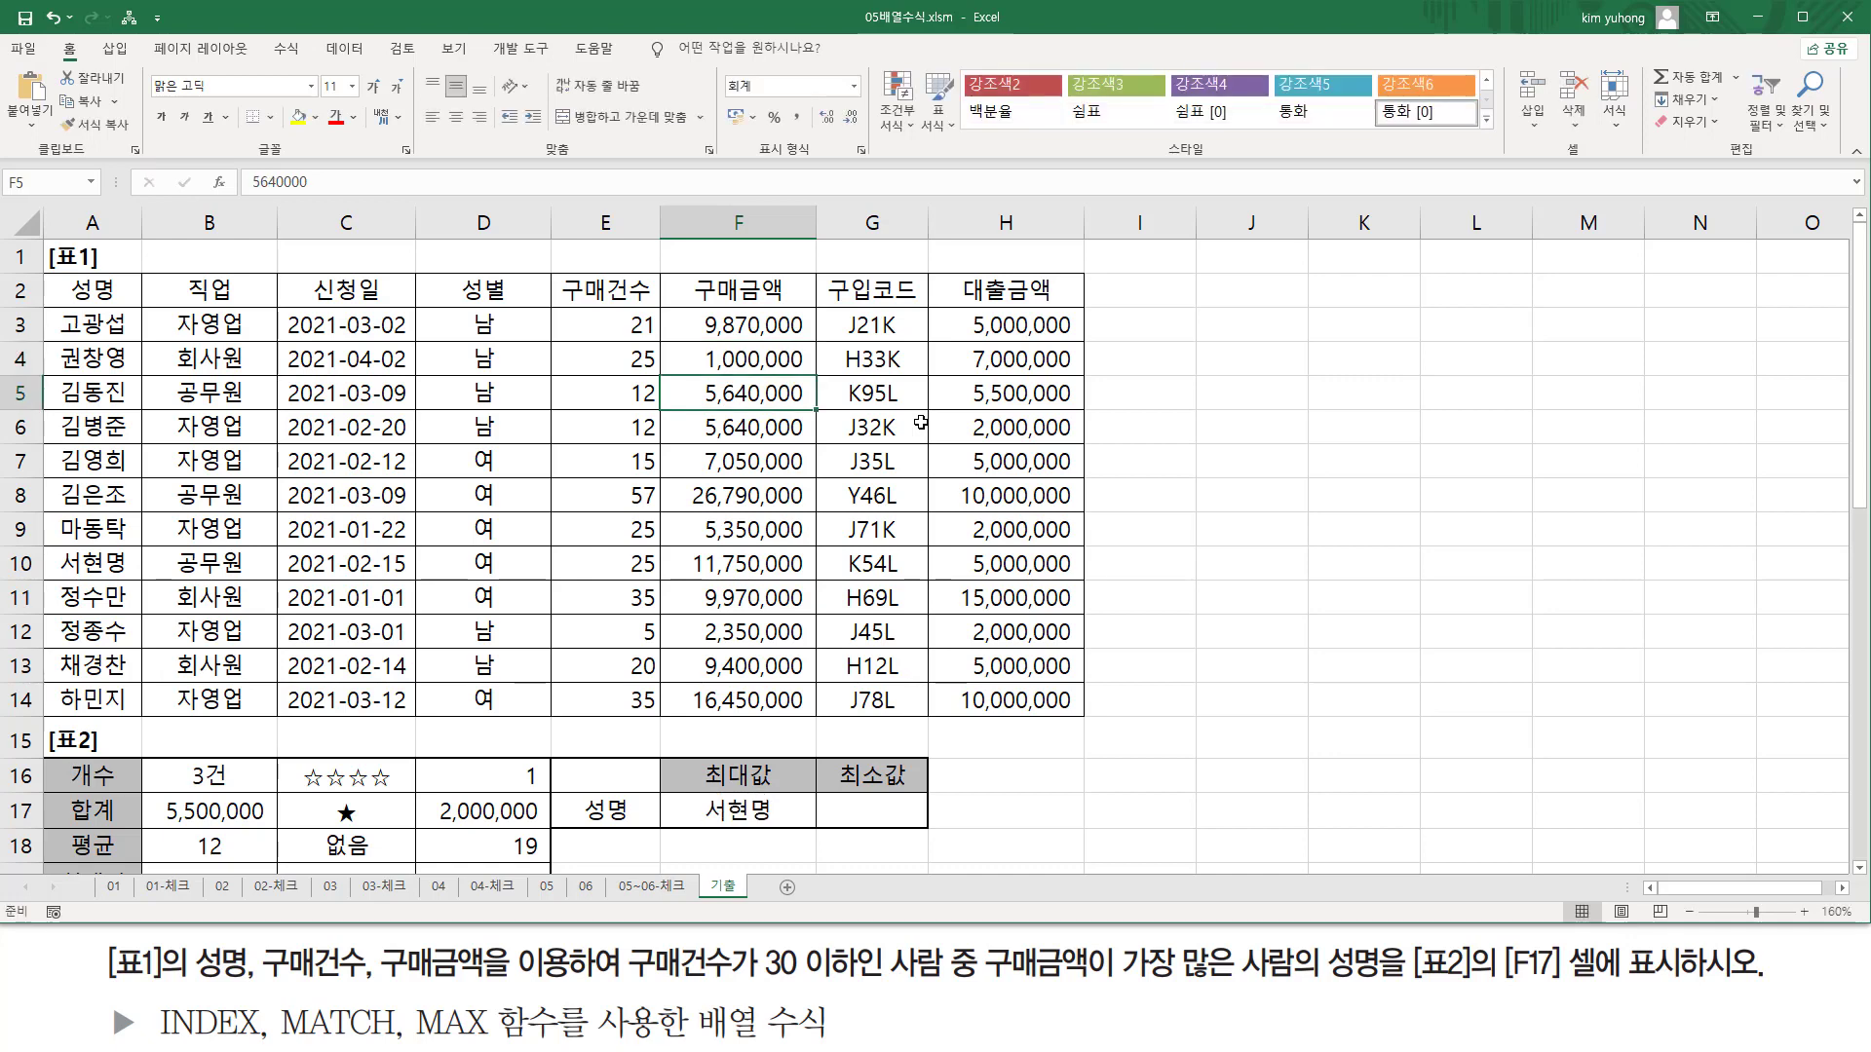
pyautogui.moveTo(679, 549); pyautogui.dragTo(814, 579)
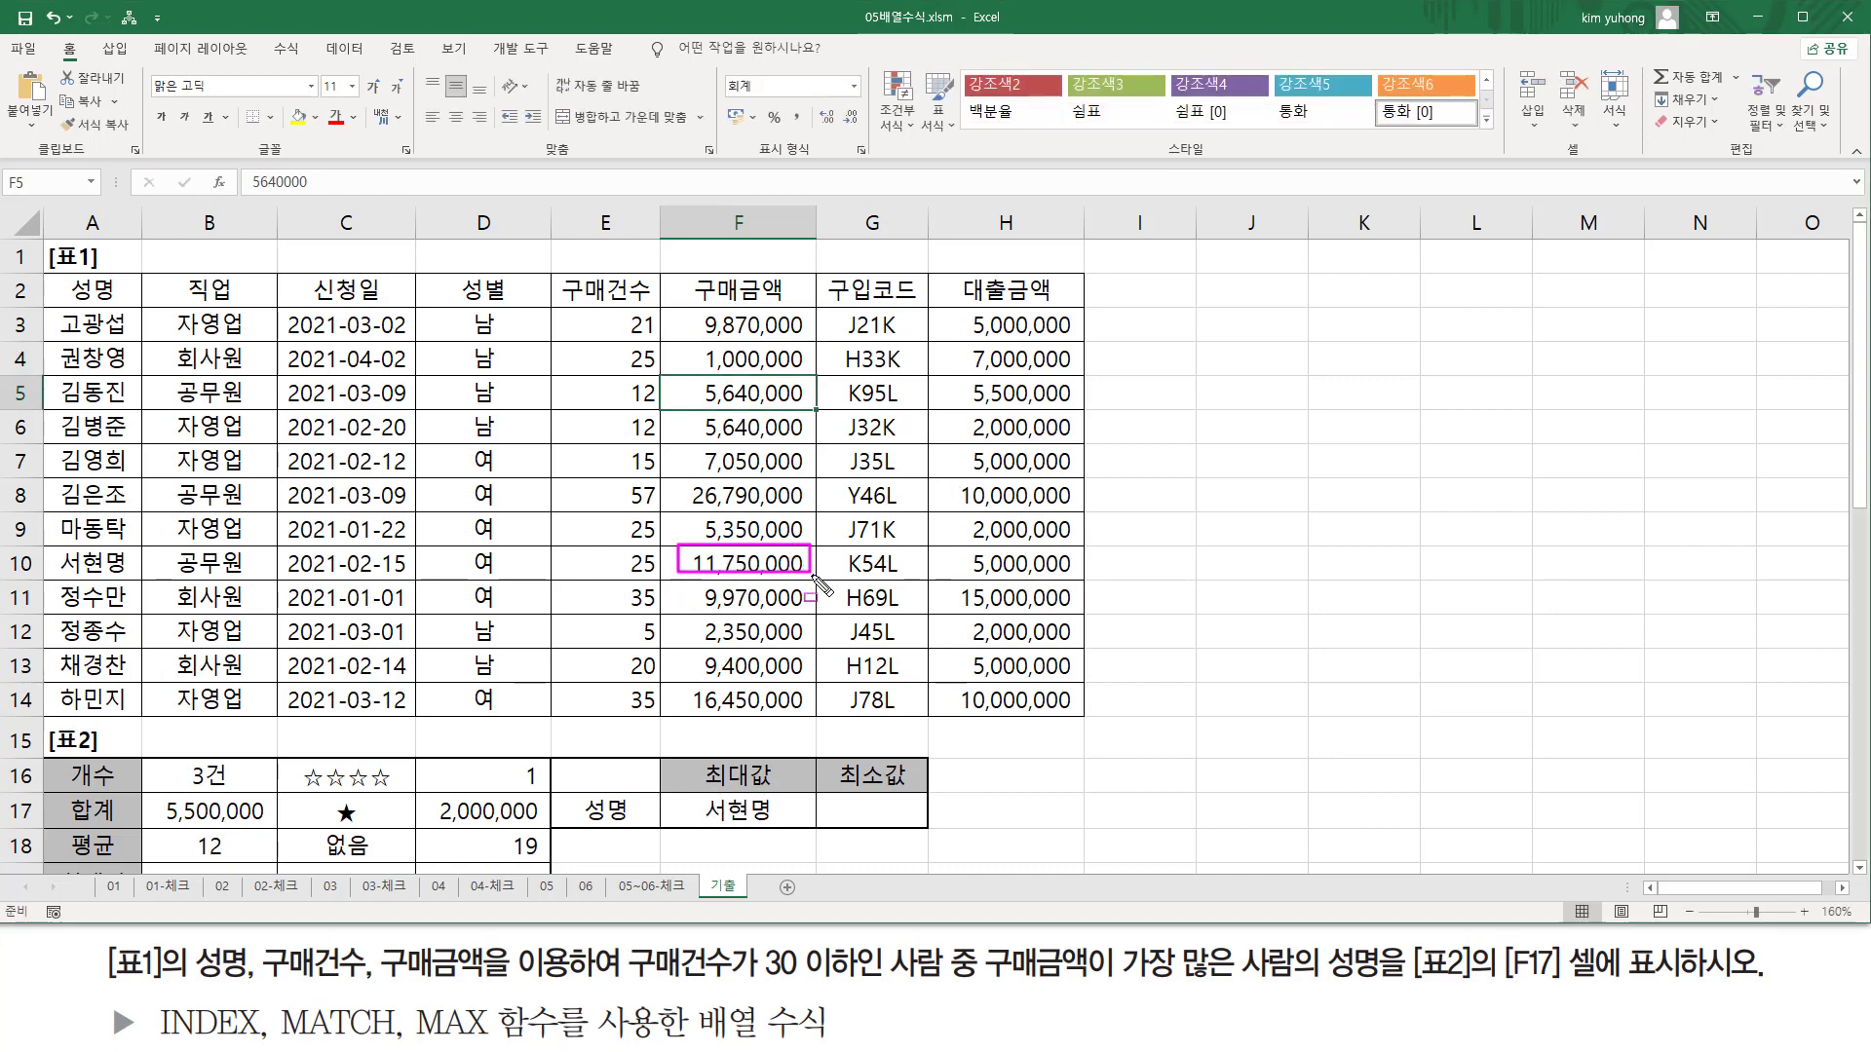
pyautogui.moveTo(58, 573); pyautogui.dragTo(154, 571)
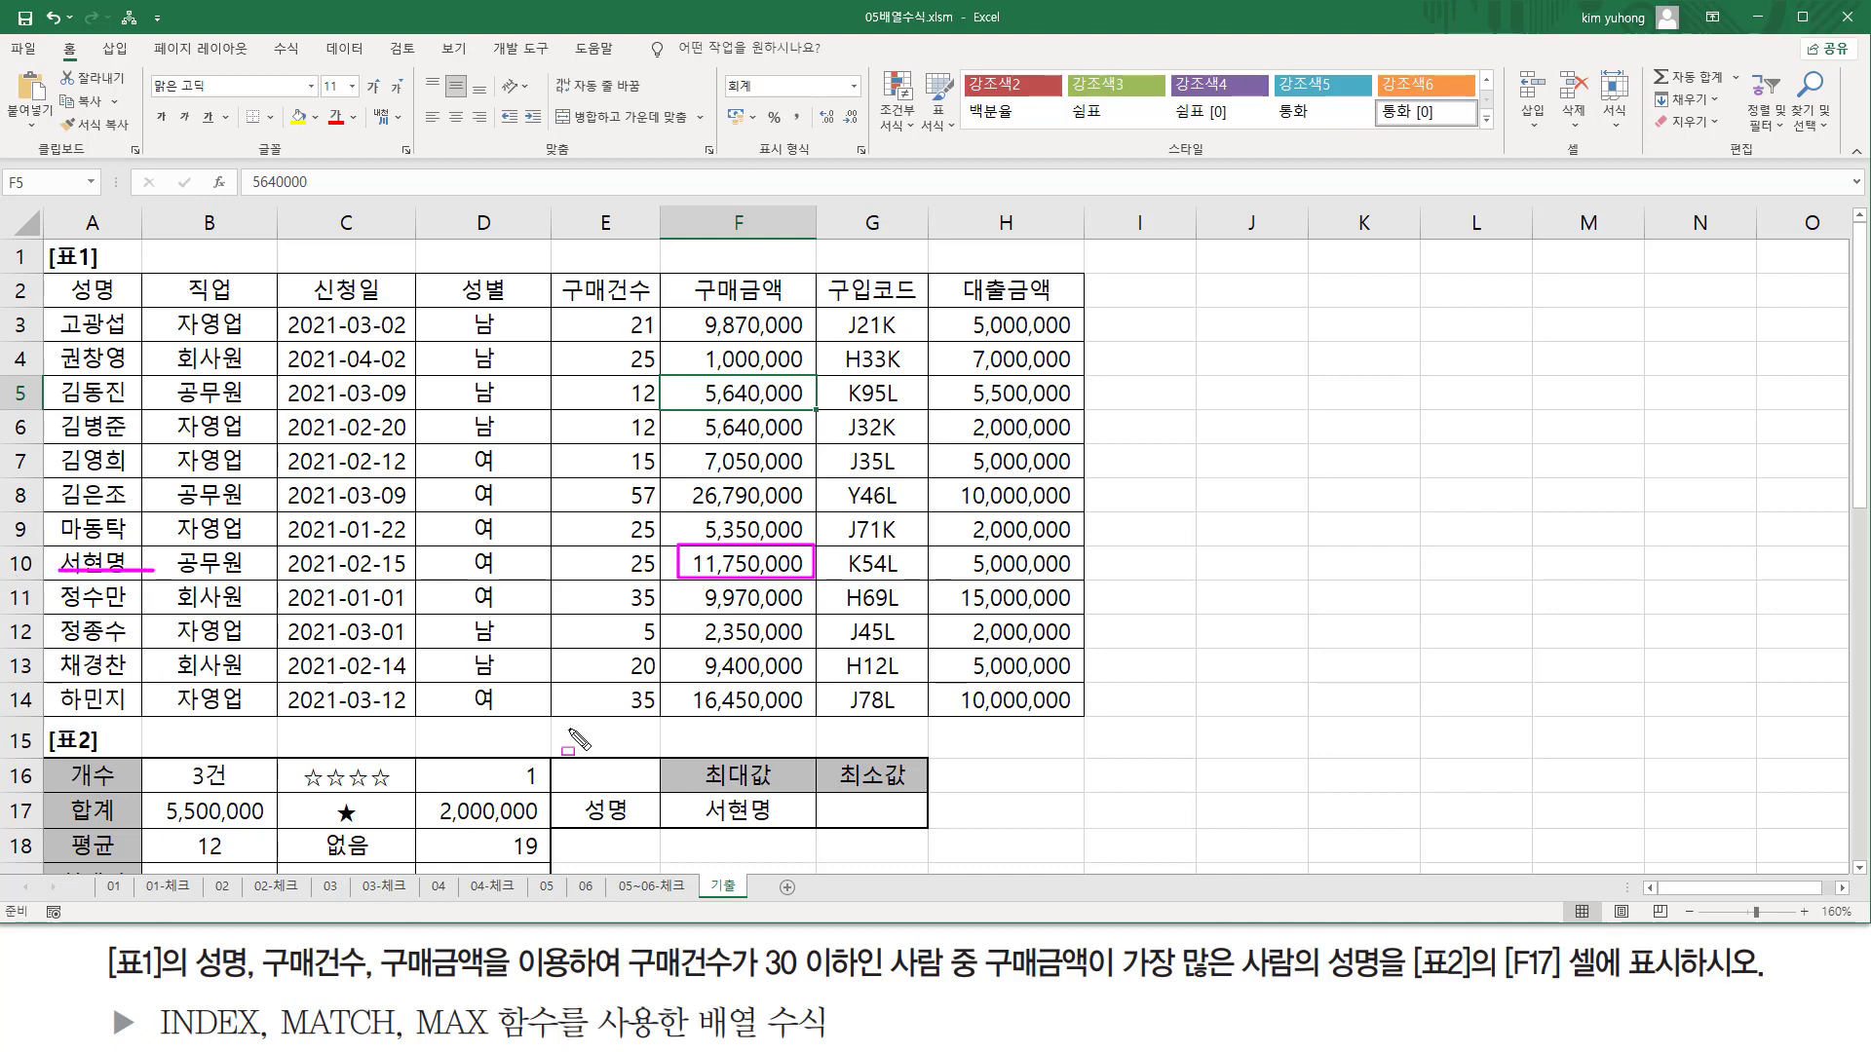
pyautogui.moveTo(700, 789)
pyautogui.mouseDown()
pyautogui.moveTo(813, 849)
pyautogui.moveTo(790, 827)
pyautogui.mouseUp()
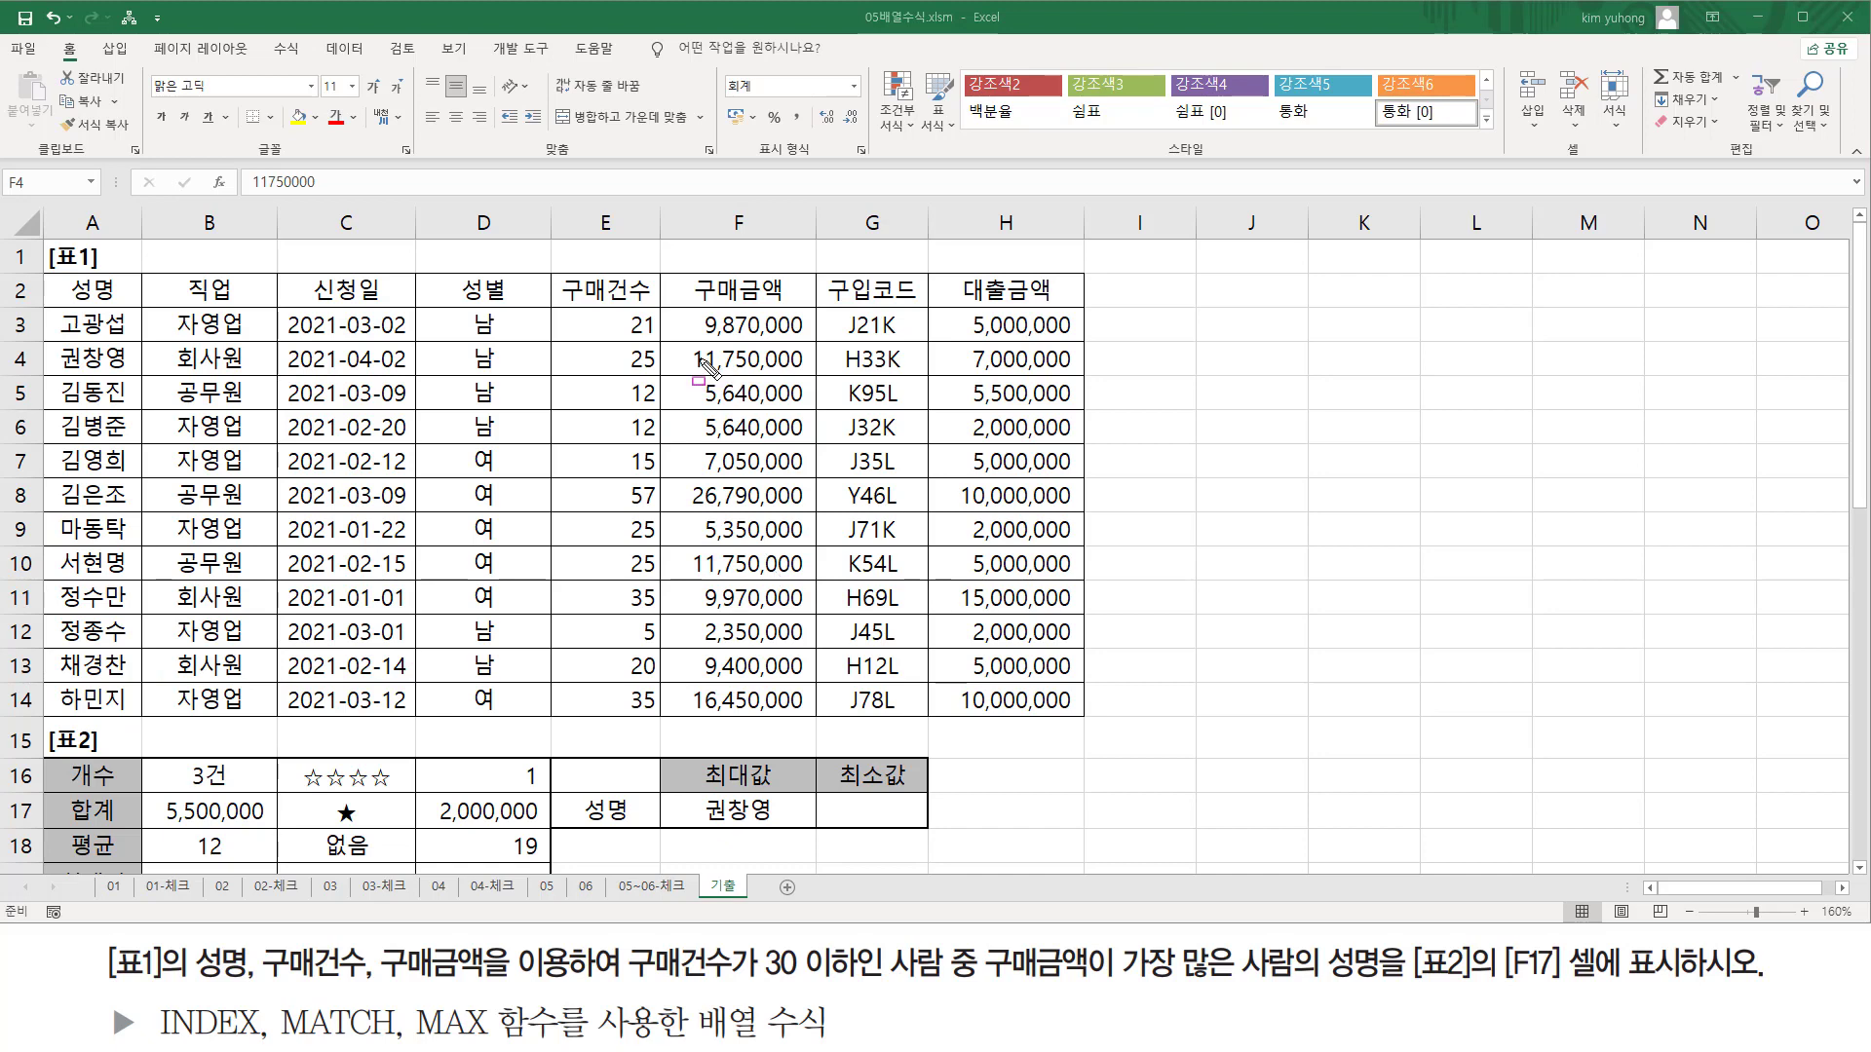
pyautogui.moveTo(671, 342); pyautogui.dragTo(807, 376)
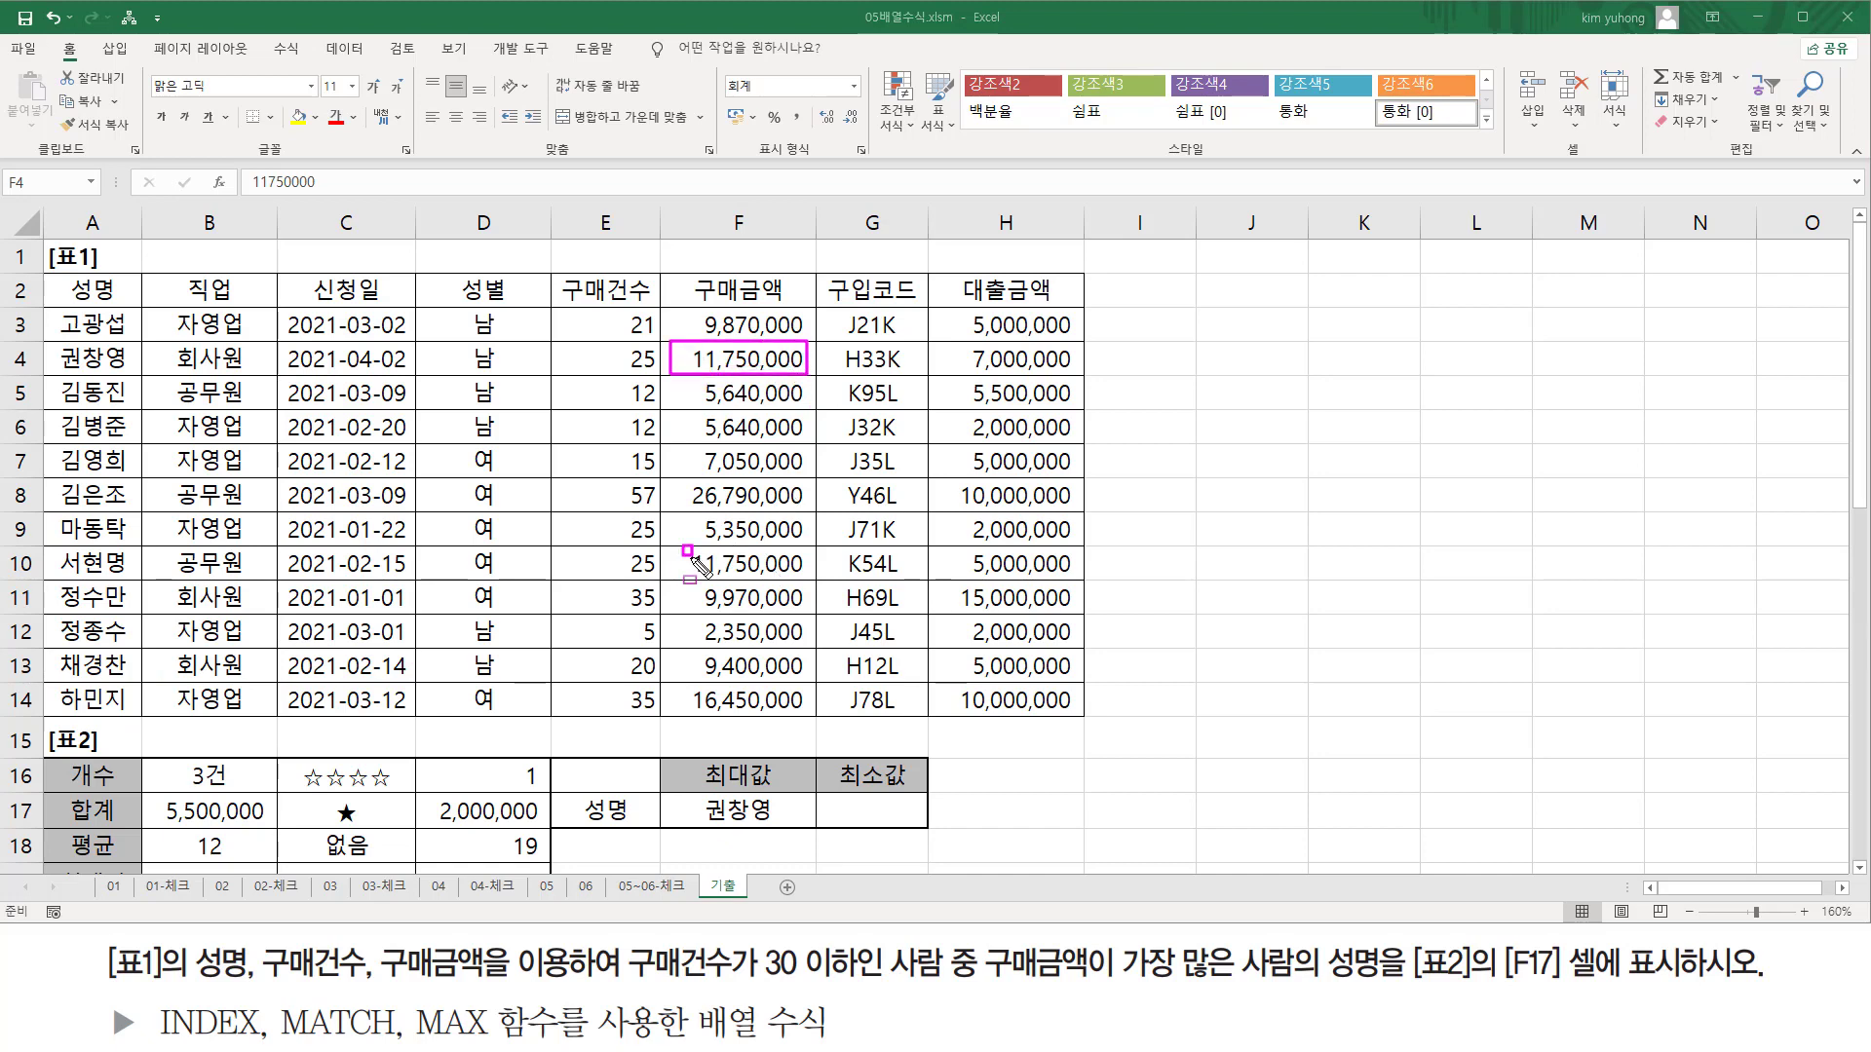
pyautogui.moveTo(684, 546); pyautogui.dragTo(825, 578)
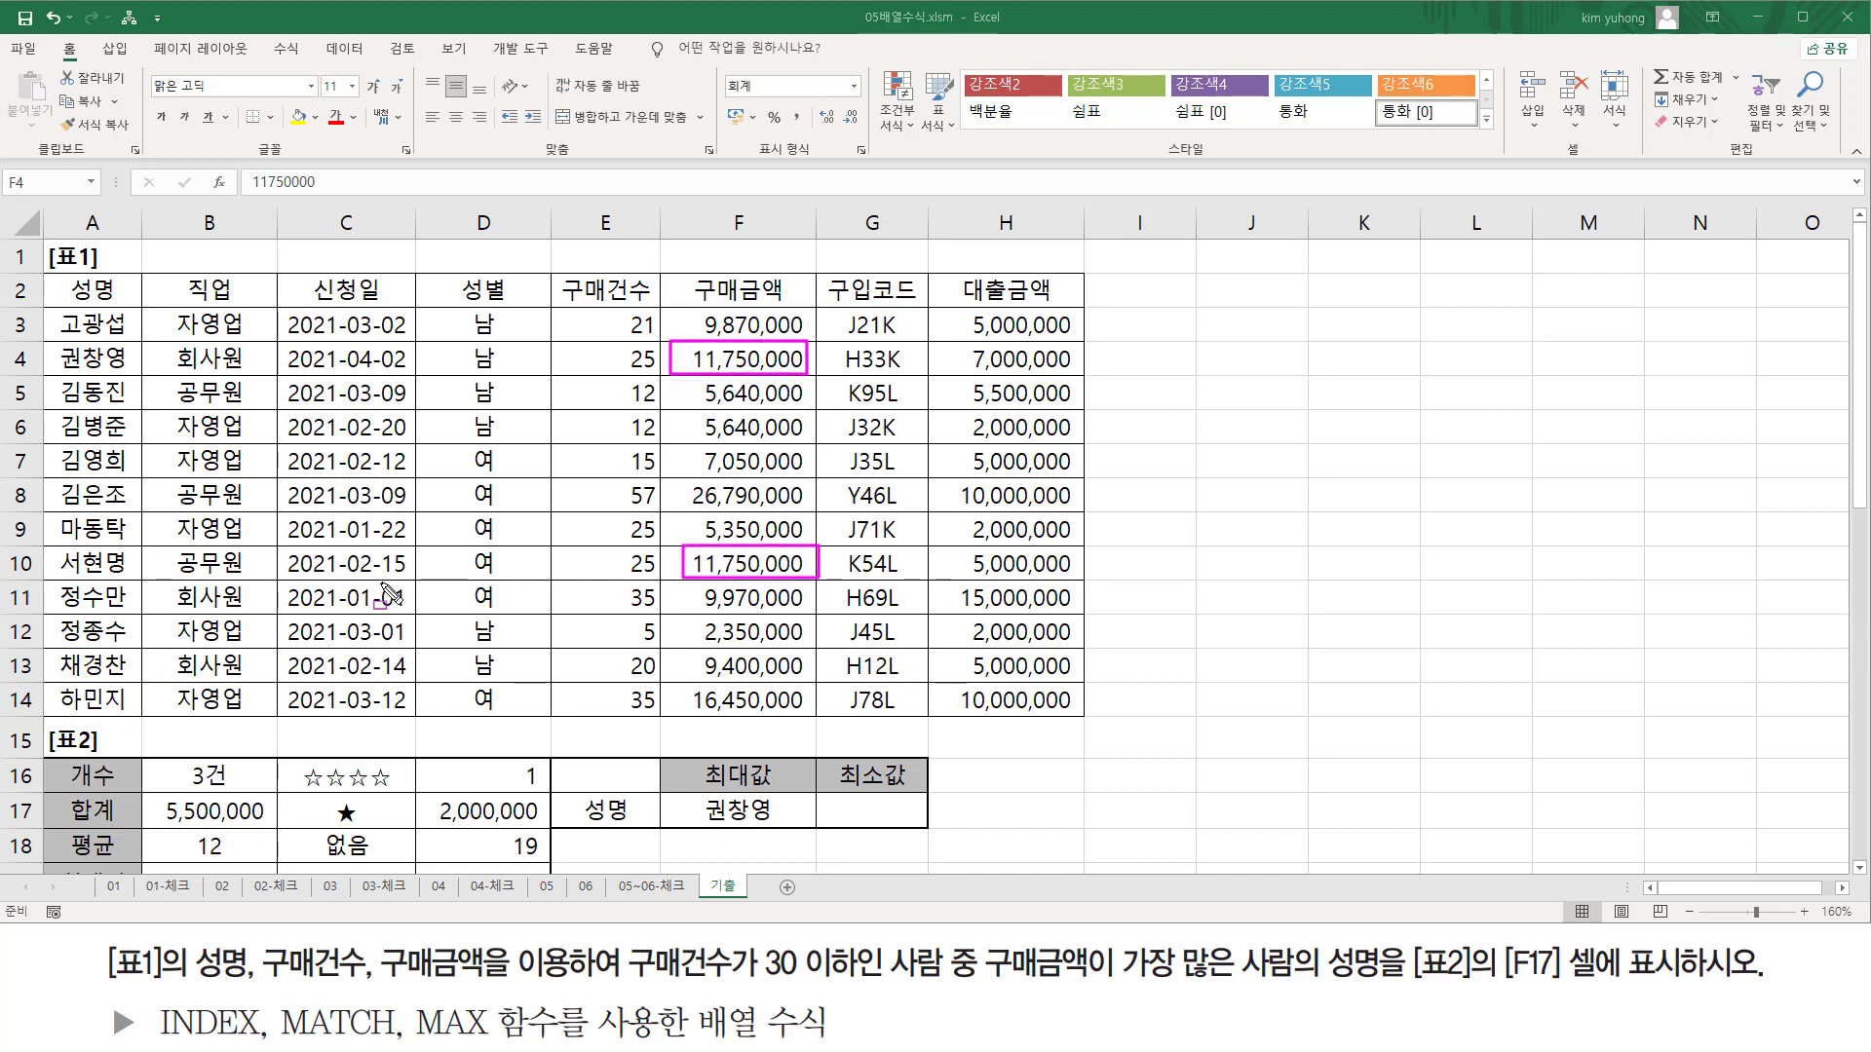
pyautogui.moveTo(58, 577); pyautogui.dragTo(130, 577)
pyautogui.moveTo(52, 374); pyautogui.dragTo(135, 342)
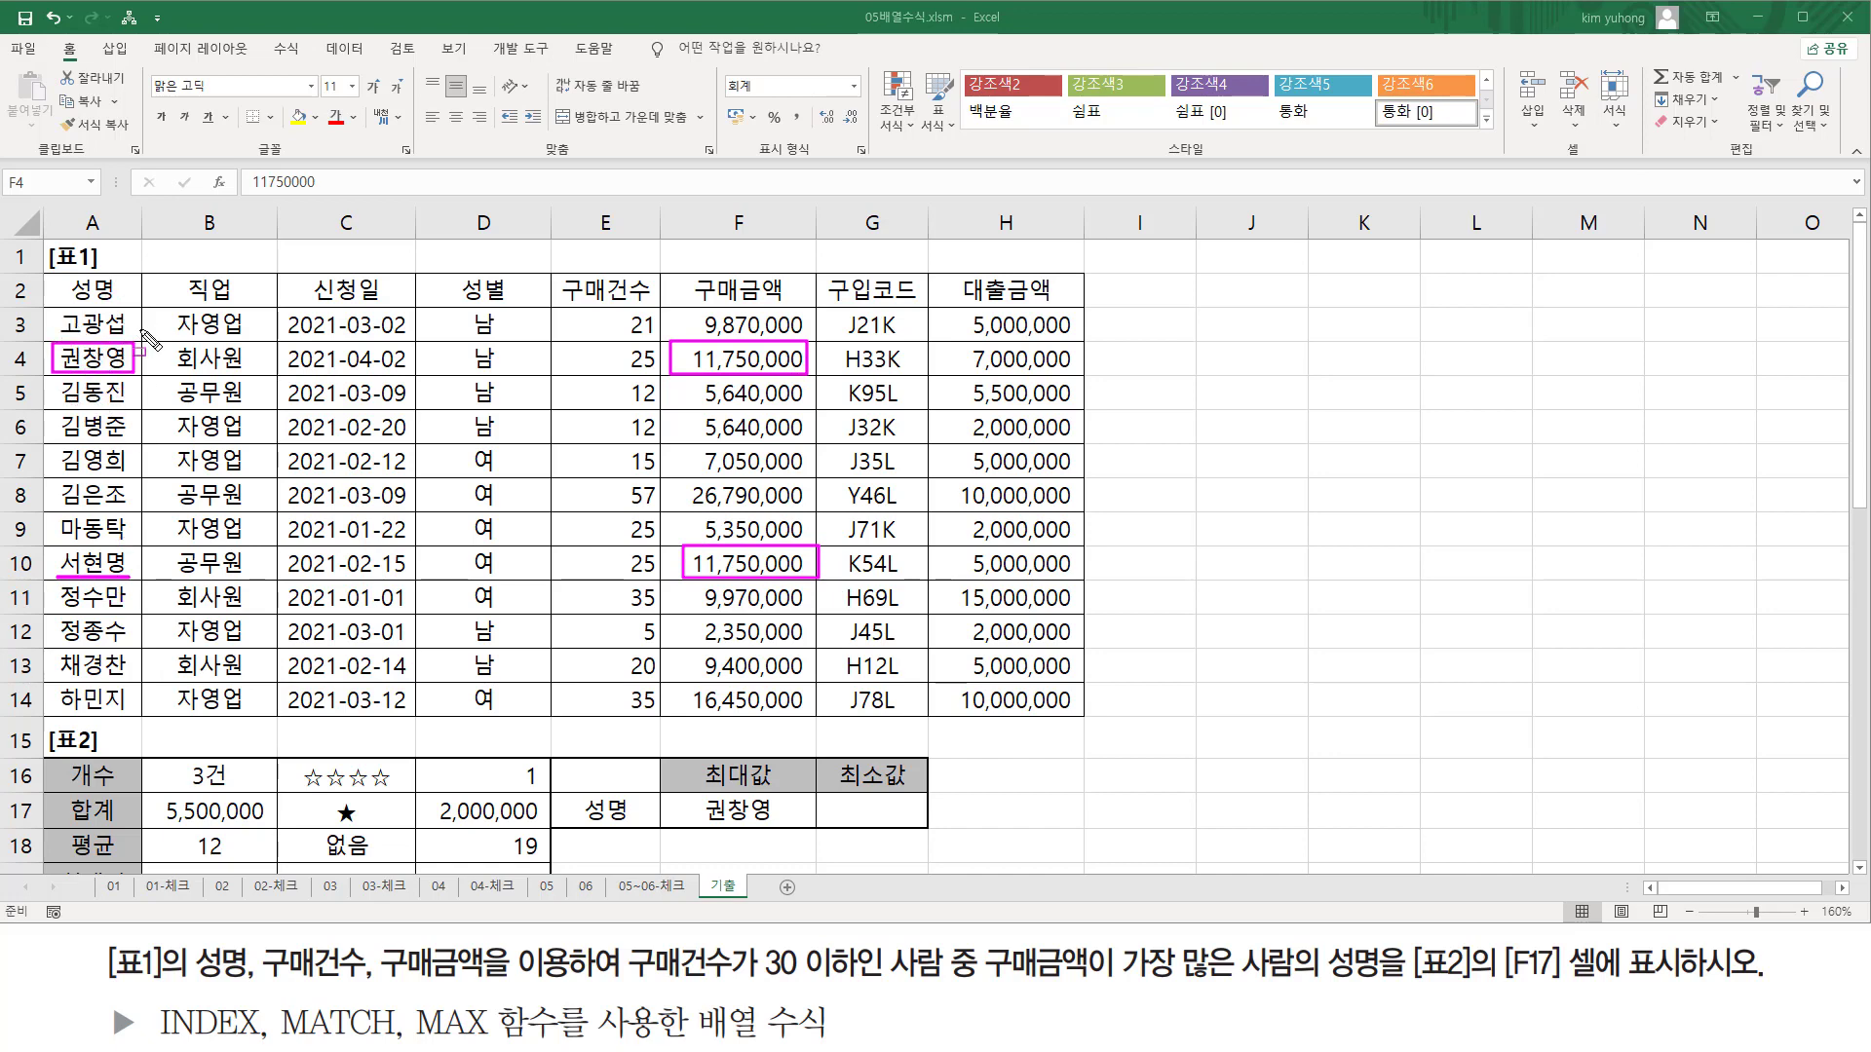
pyautogui.press('Escape')
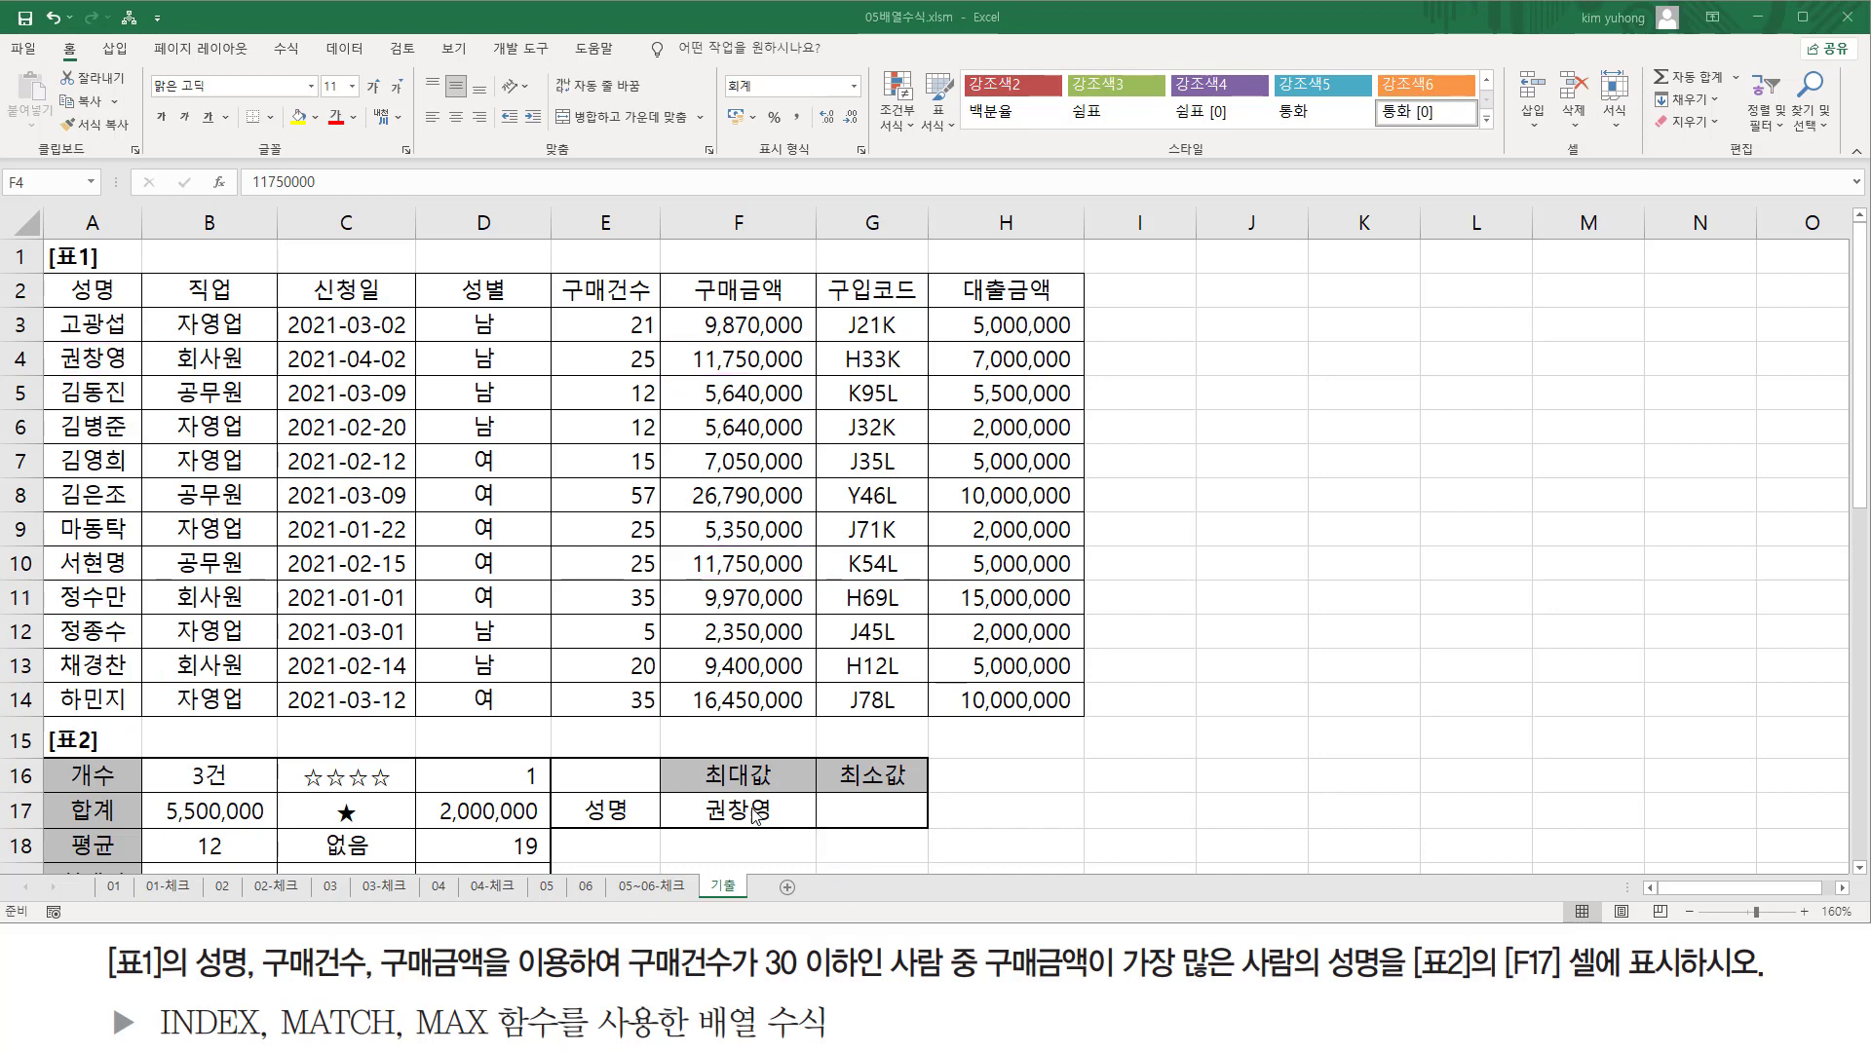
# - Write the F17 formula as text in B15: =INDEX( A3:A14, MATCH( MAX( (E3:E14<=30) * F3:F14 ) , (E3:E14<=30) * F3:F14, 0 ) )
pyautogui.click(261, 742)
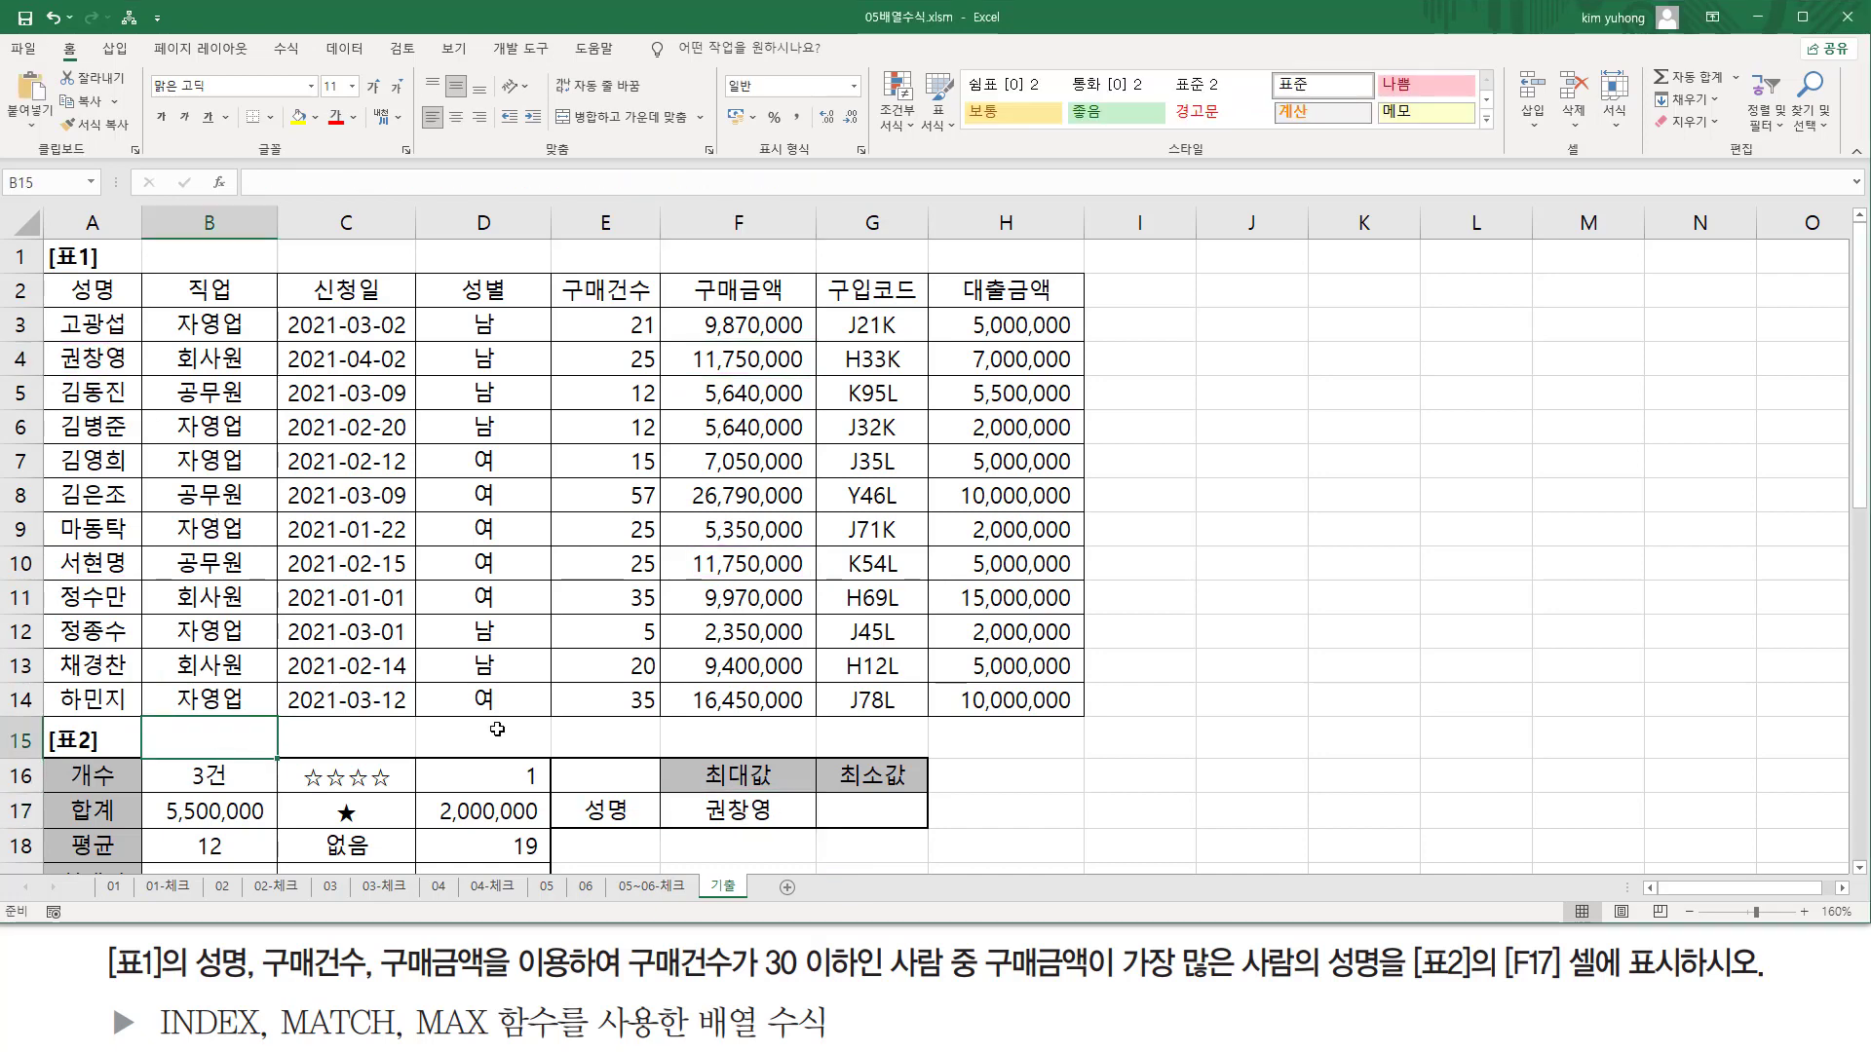
pyautogui.write("'")
pyautogui.write('=INDEX( A3:A14, MATCH( MAX( (E3:E14<=30) * F3:F14 ) , (E3:E14<=30) * F3:F14, 0 ) )')
pyautogui.press('Return')
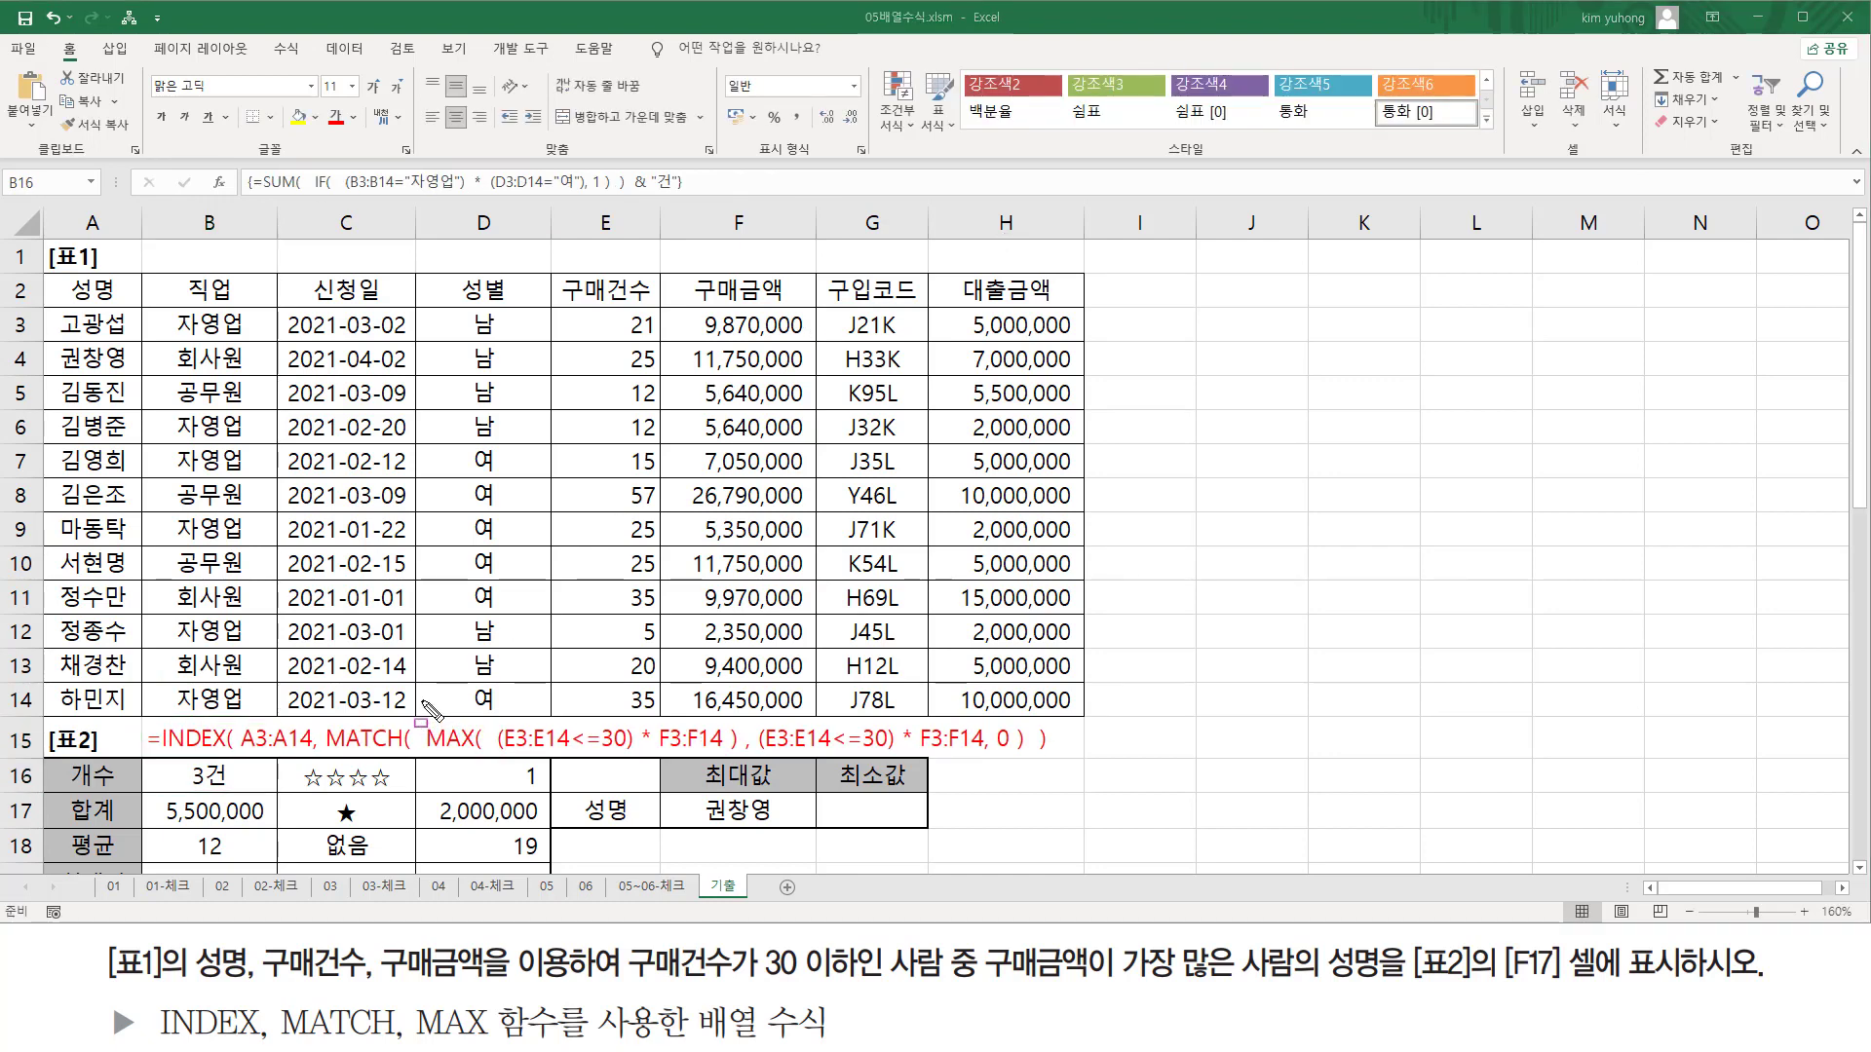
pyautogui.moveTo(421, 700)
pyautogui.mouseDown()
pyautogui.moveTo(458, 778)
pyautogui.moveTo(741, 766)
pyautogui.mouseUp()
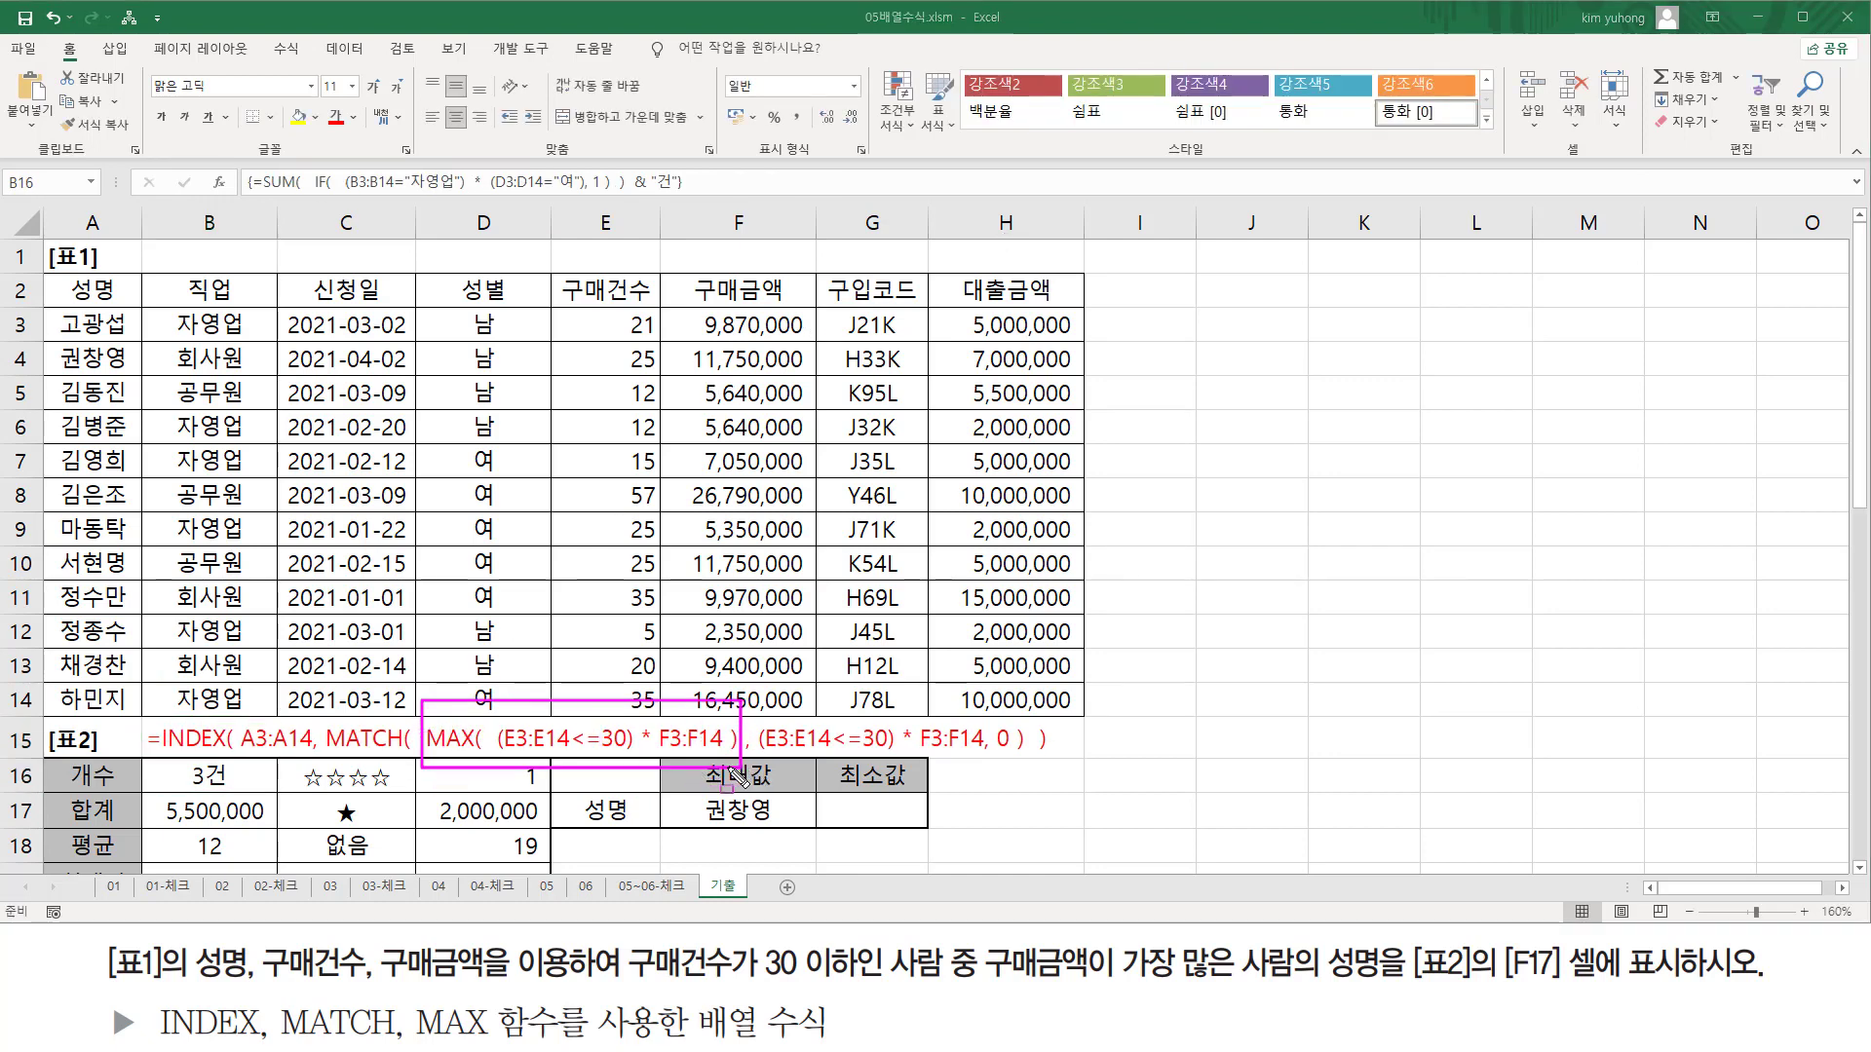
pyautogui.moveTo(498, 750); pyautogui.dragTo(723, 751)
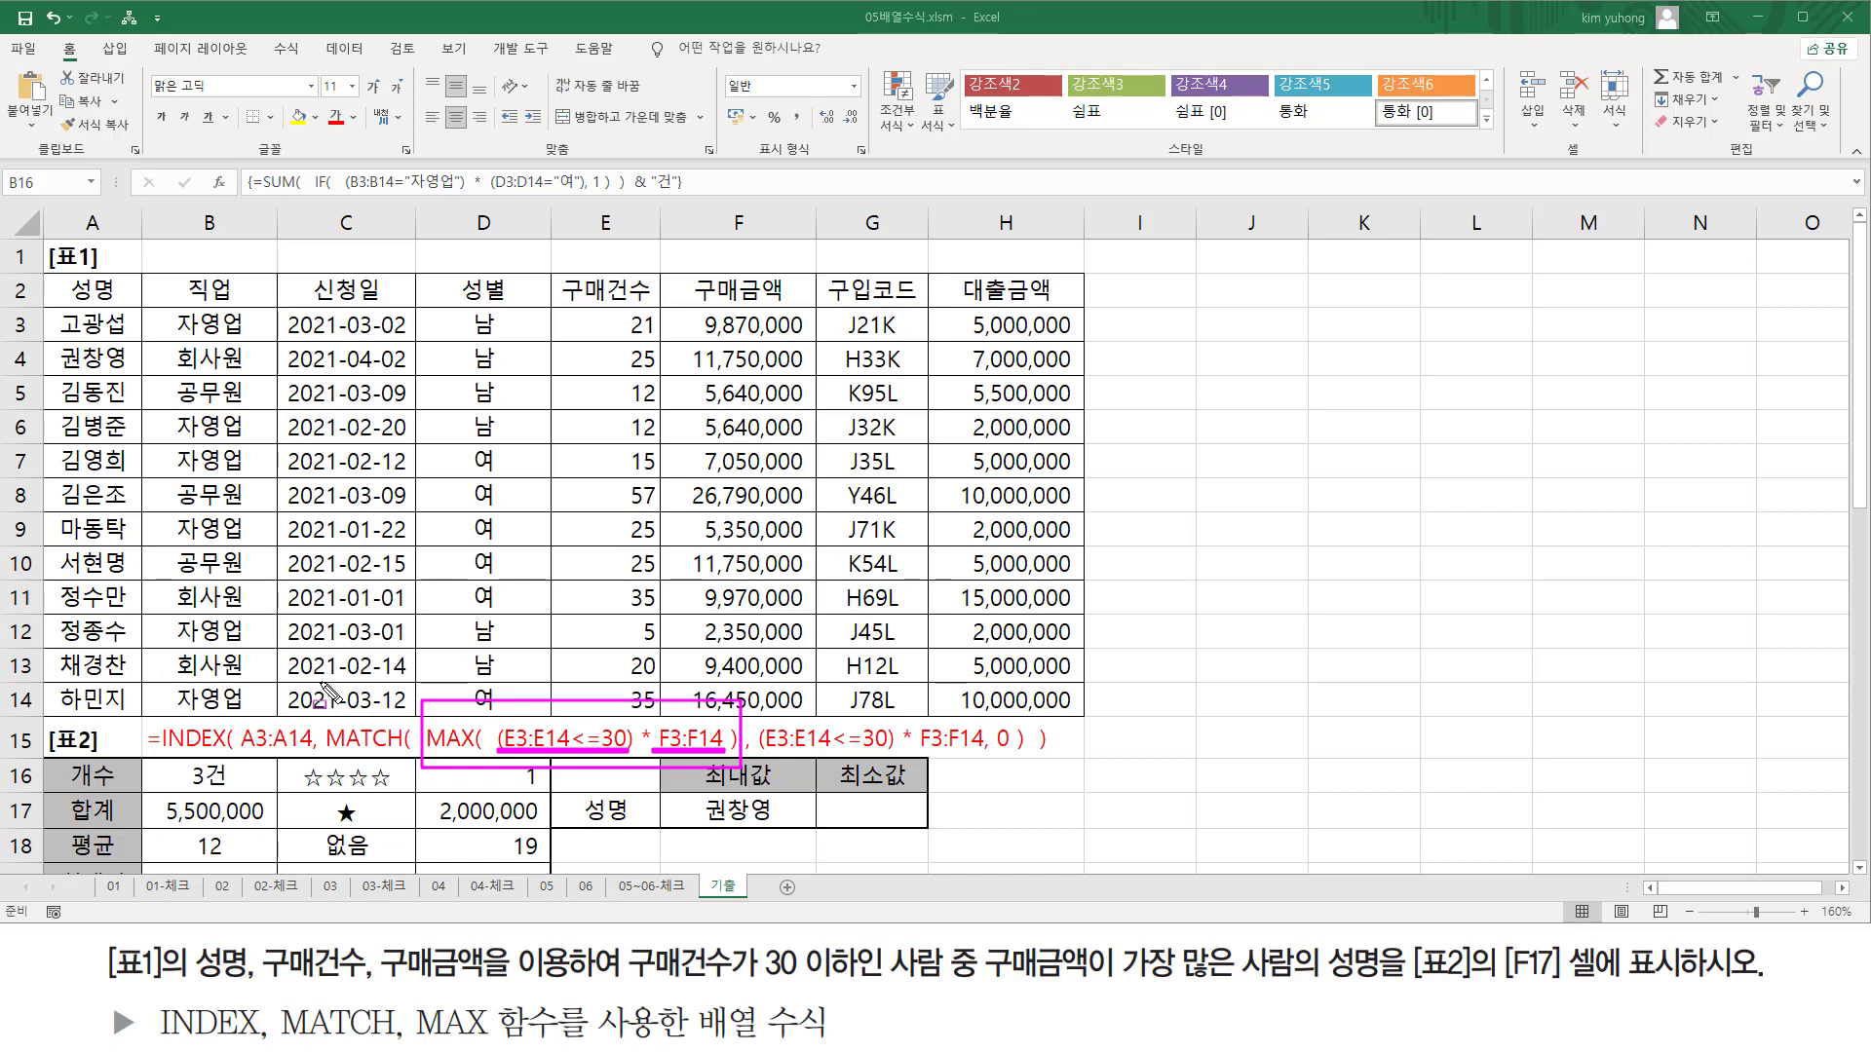
pyautogui.moveTo(321, 673)
pyautogui.mouseDown()
pyautogui.moveTo(385, 816)
pyautogui.moveTo(1038, 809)
pyautogui.mouseUp()
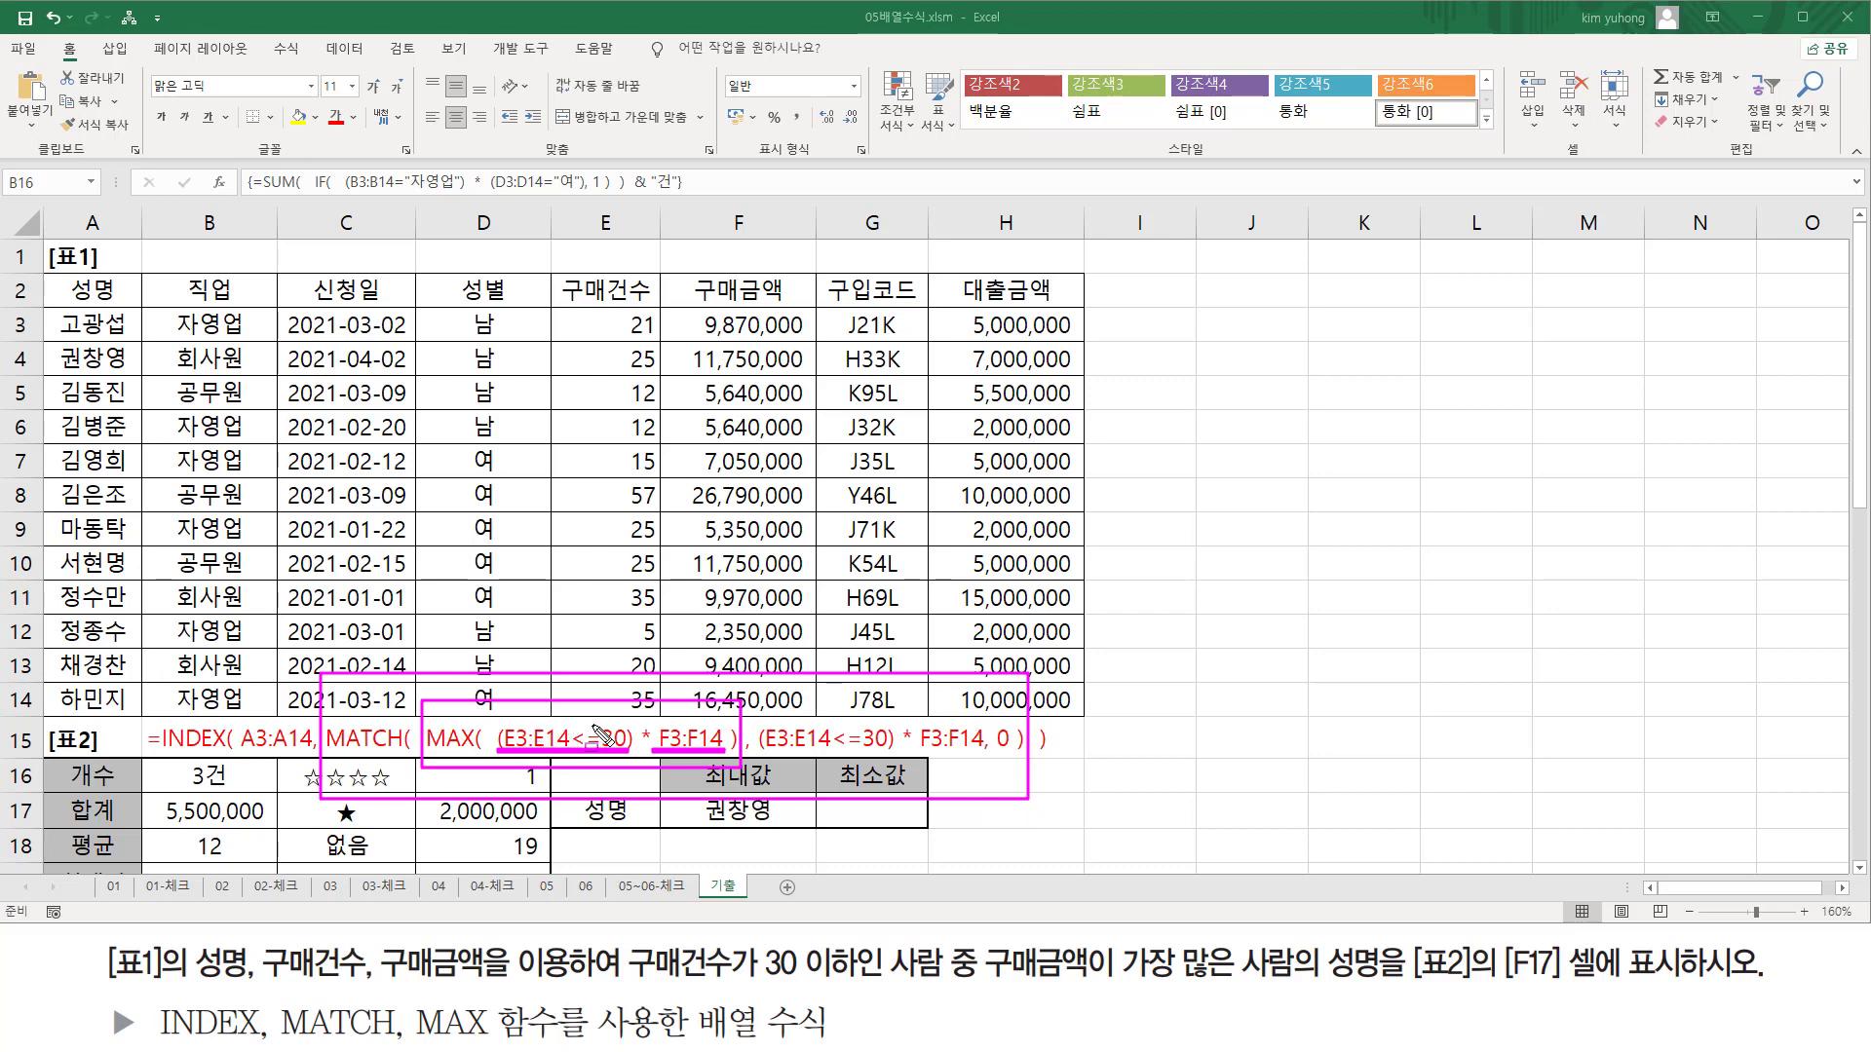
pyautogui.moveTo(758, 750); pyautogui.dragTo(1015, 763)
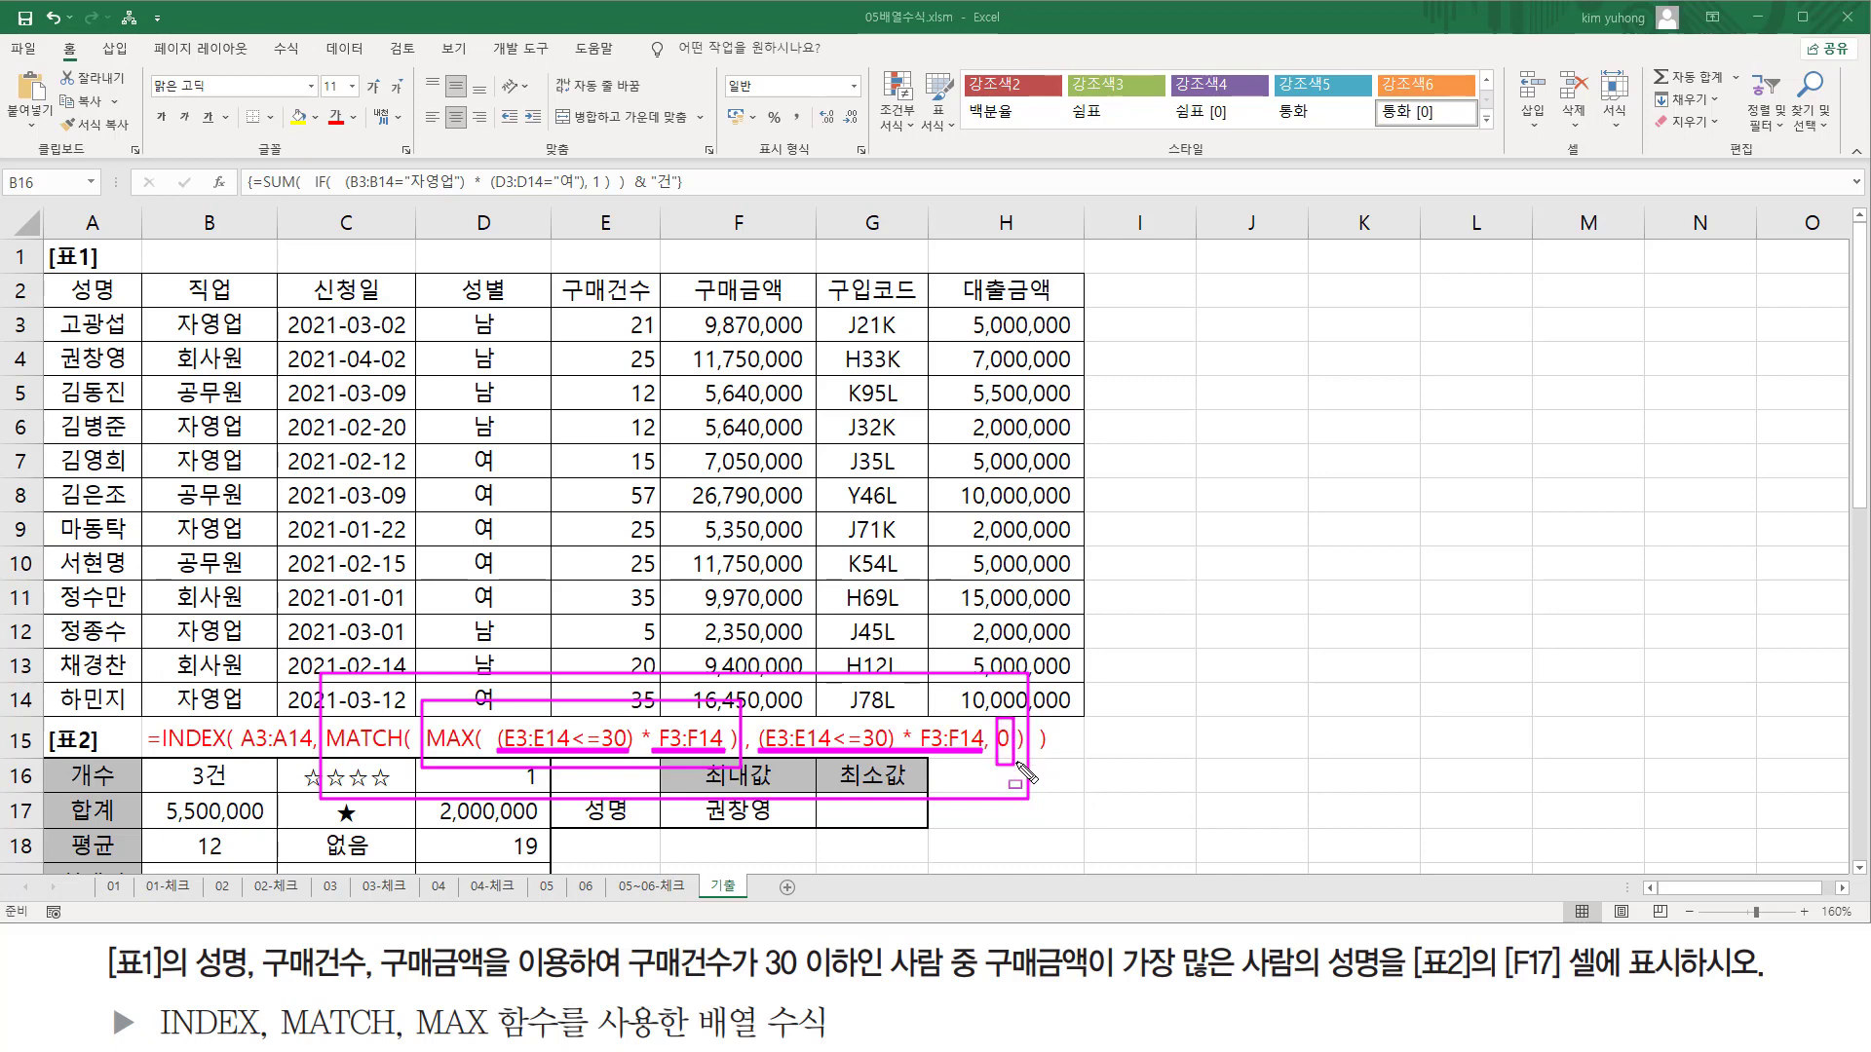
pyautogui.press('e')
pyautogui.moveTo(325, 687)
pyautogui.mouseDown()
pyautogui.moveTo(363, 776)
pyautogui.moveTo(1030, 780)
pyautogui.mouseUp()
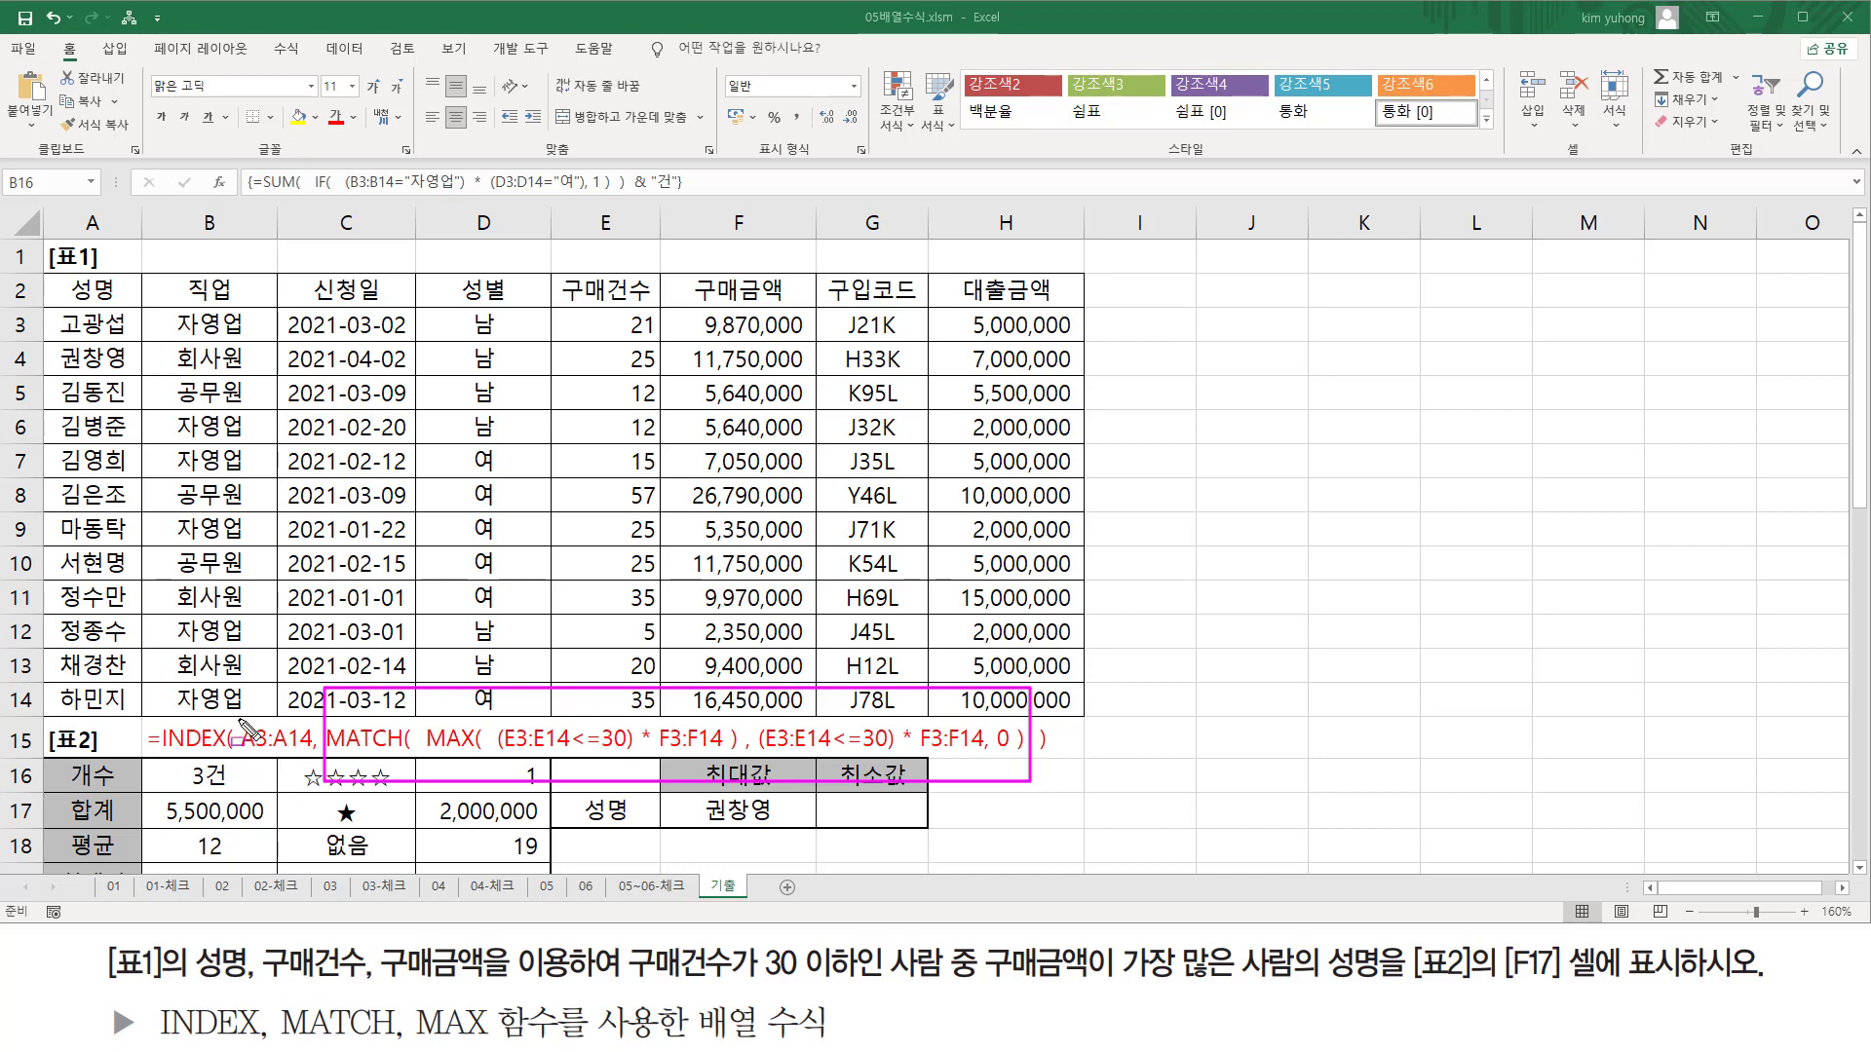
pyautogui.moveTo(240, 715)
pyautogui.mouseDown()
pyautogui.moveTo(310, 775)
pyautogui.moveTo(311, 751)
pyautogui.mouseUp()
pyautogui.press('Escape')
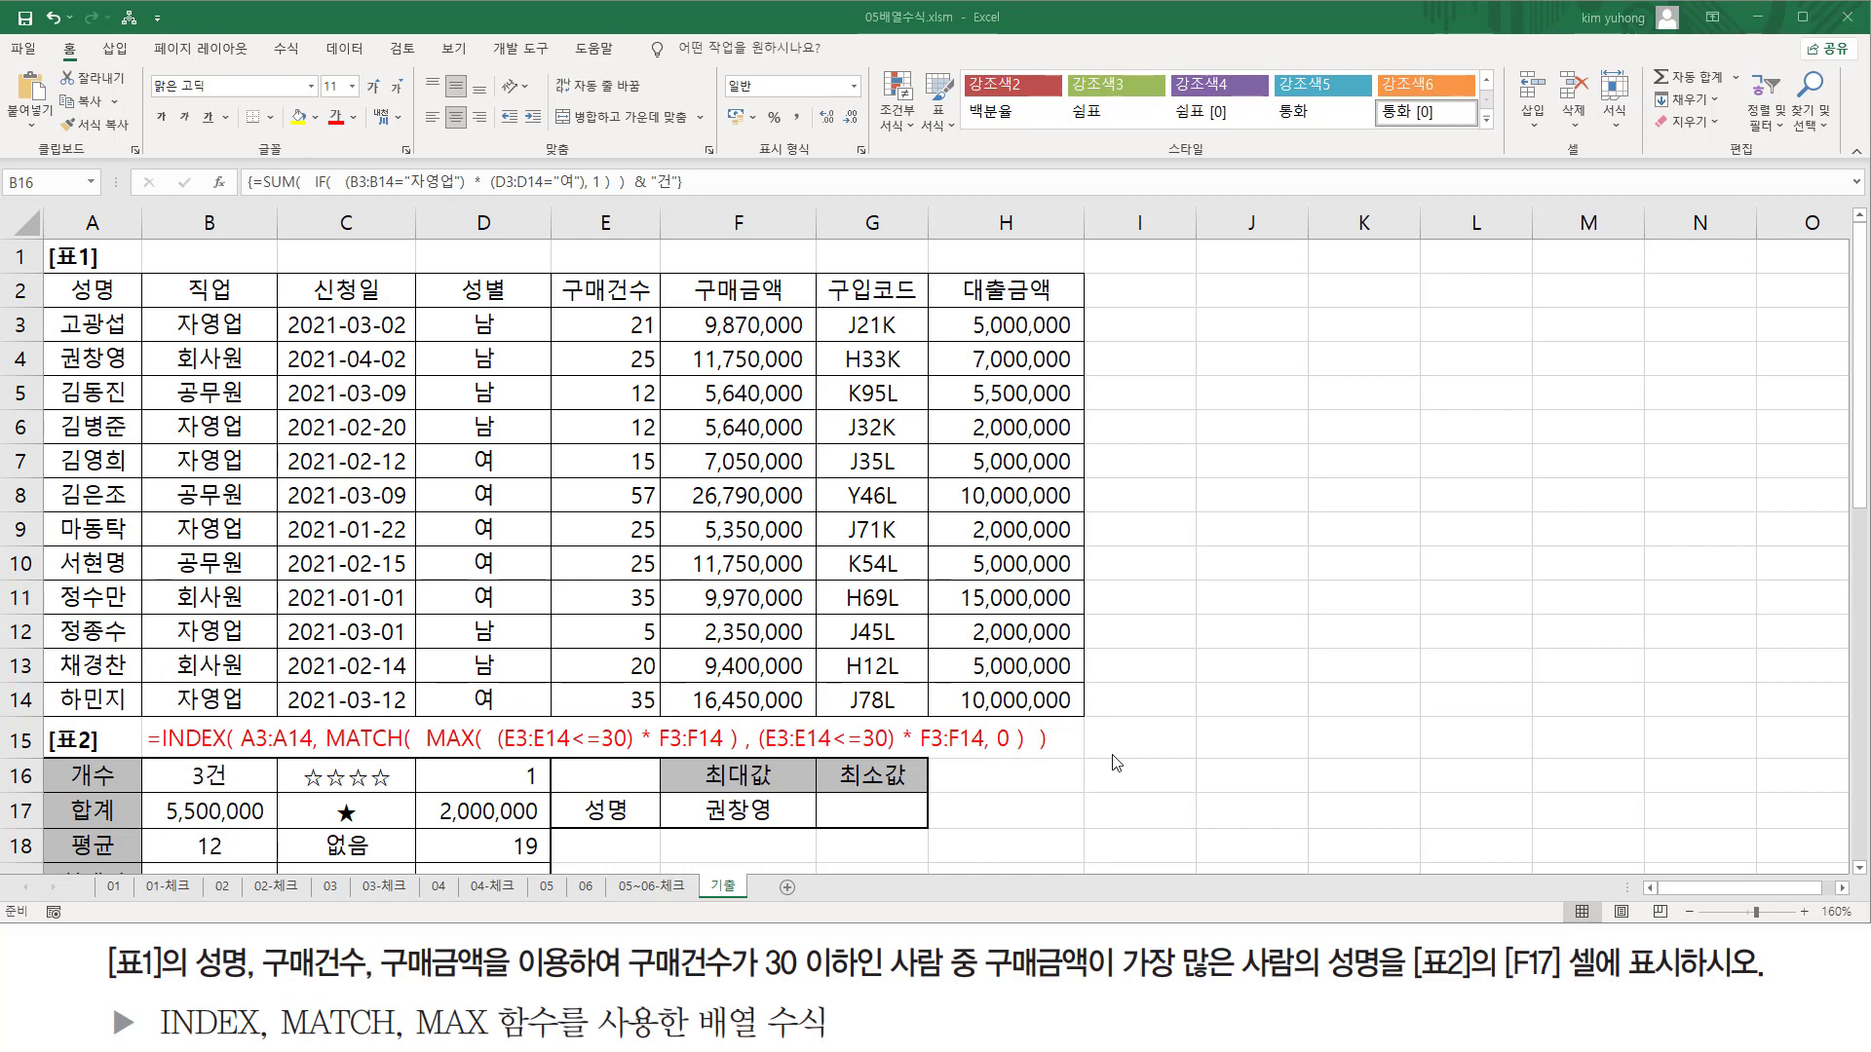